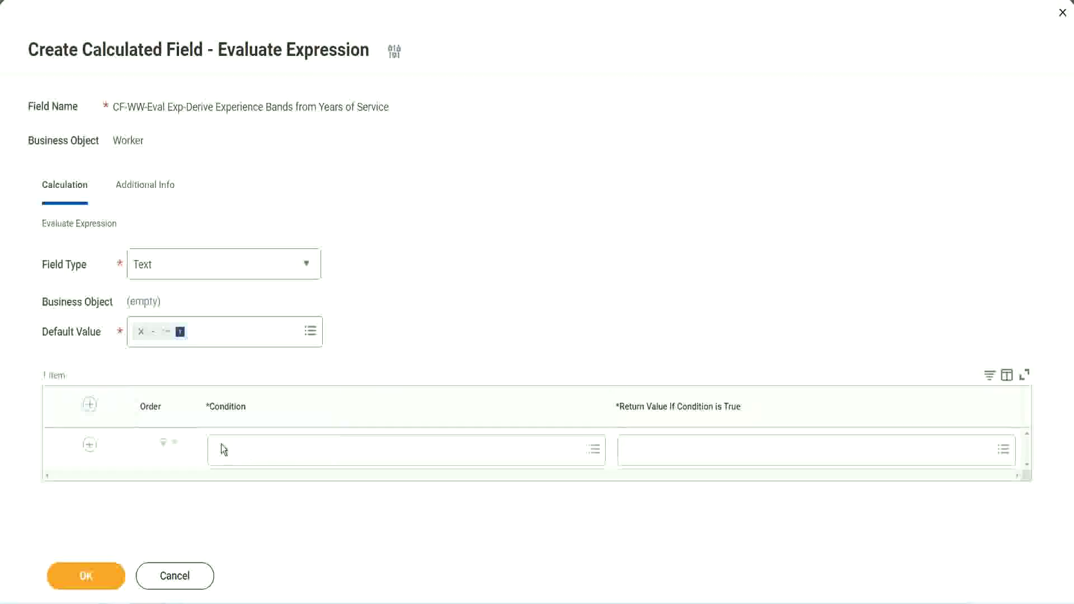
Select the Field 1 name 'CF-WW-TF-Length of Service between 0 and 7 years' on line 13 of the notes.
left_click(253, 451)
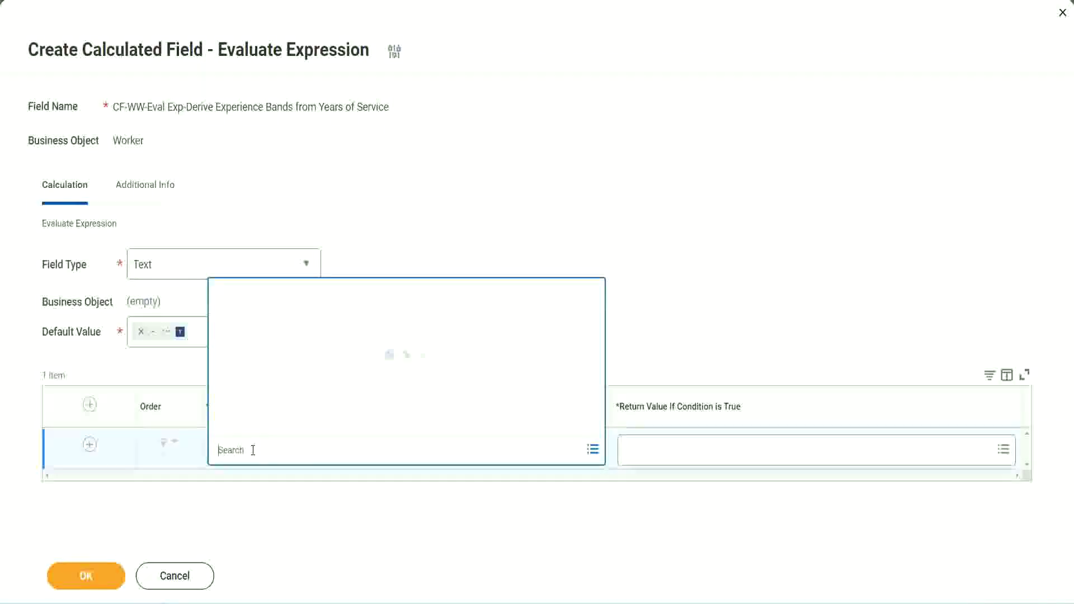
left_click(410, 250)
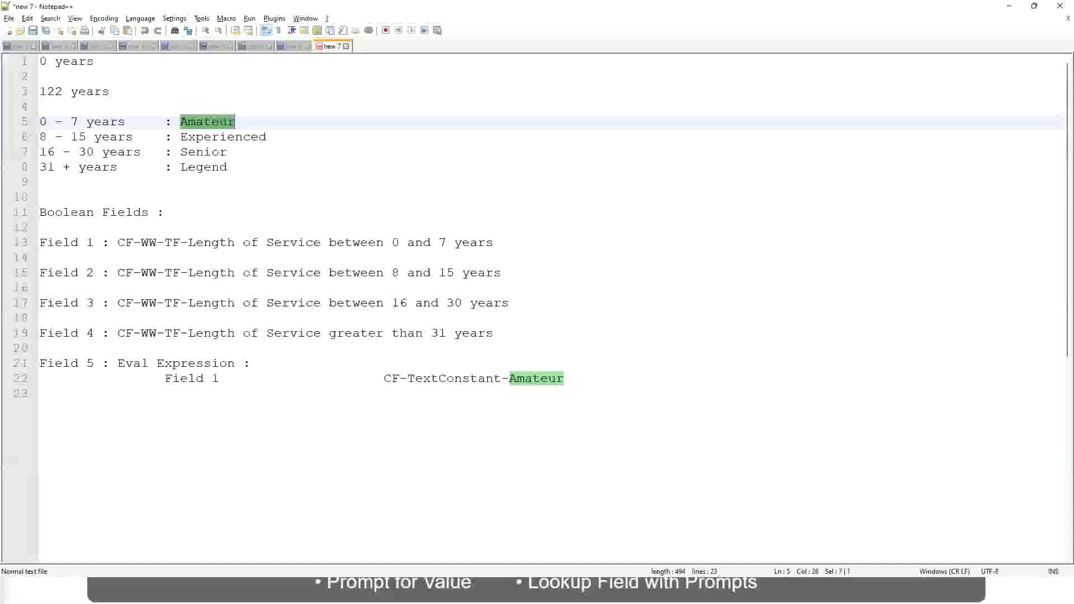
double_click(121, 243)
left_click_drag(185, 245, 495, 246)
key("ctrl+c")
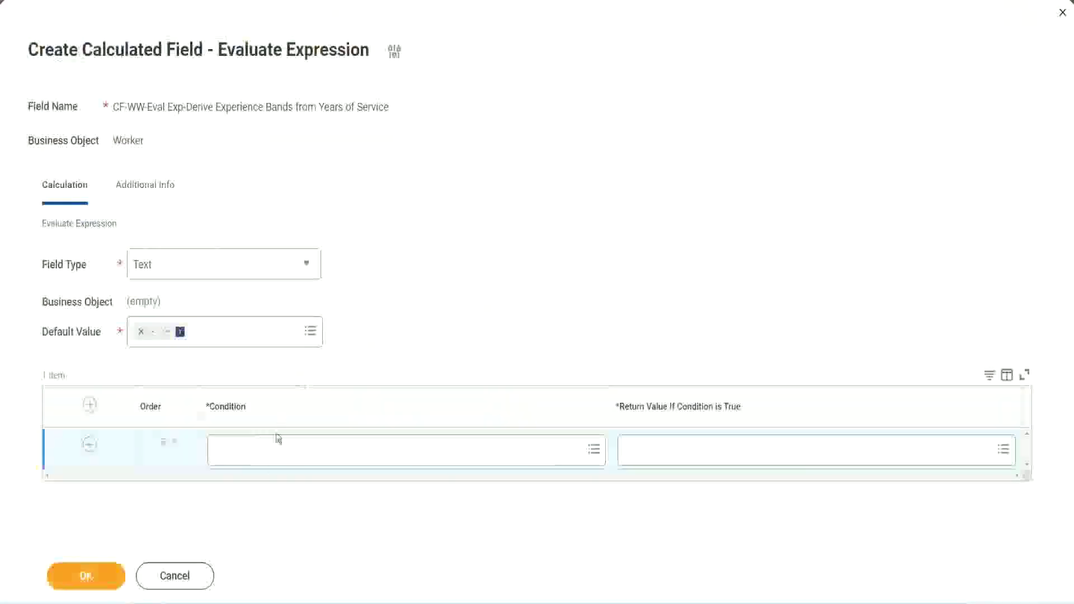
Paste 'CF-WW-TF-Length of Service between 0 and 7 years' into row 1's Condition and pick the match.
left_click(274, 453)
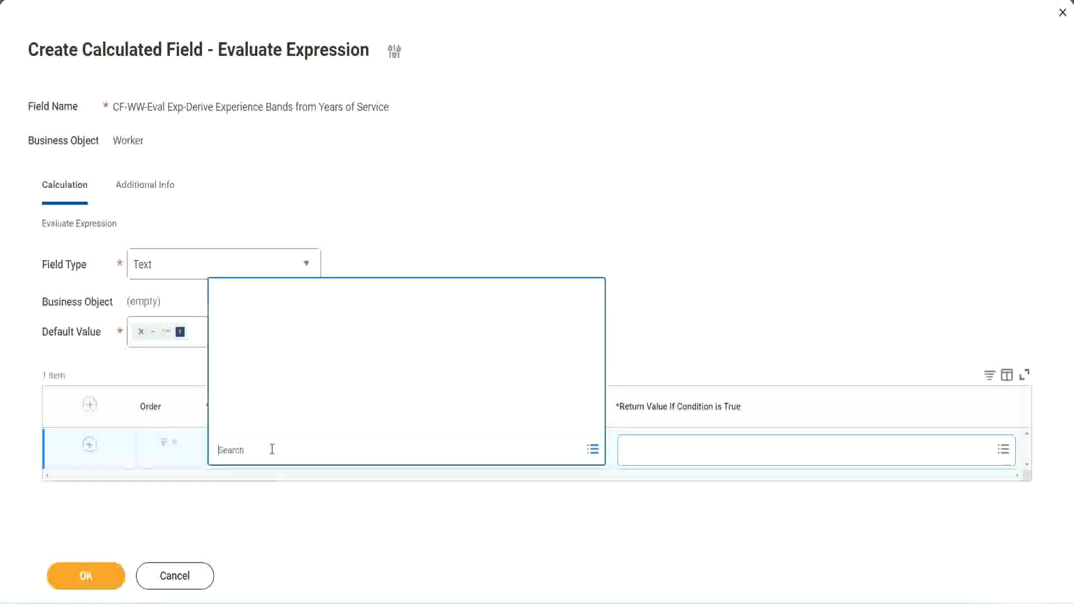
key("ctrl+v")
key("Return")
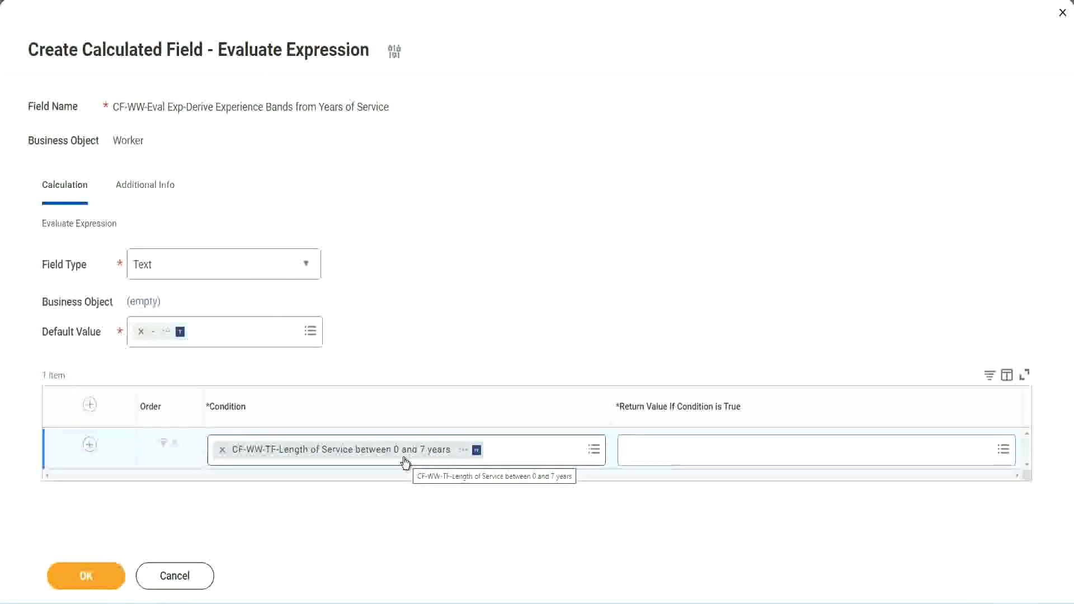
left_click(697, 454)
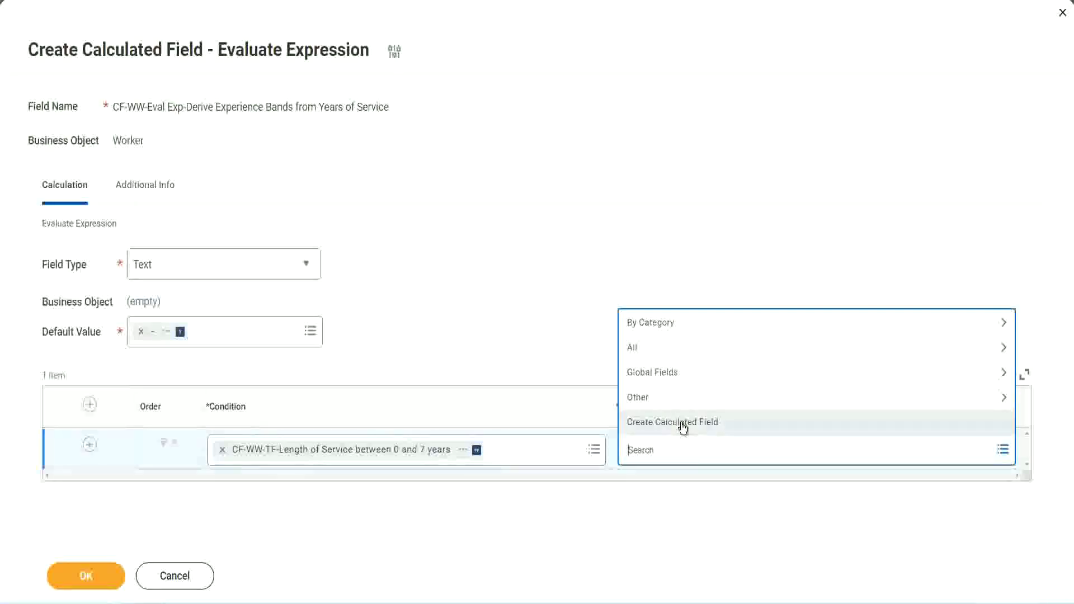
left_click(621, 275)
left_click(648, 457)
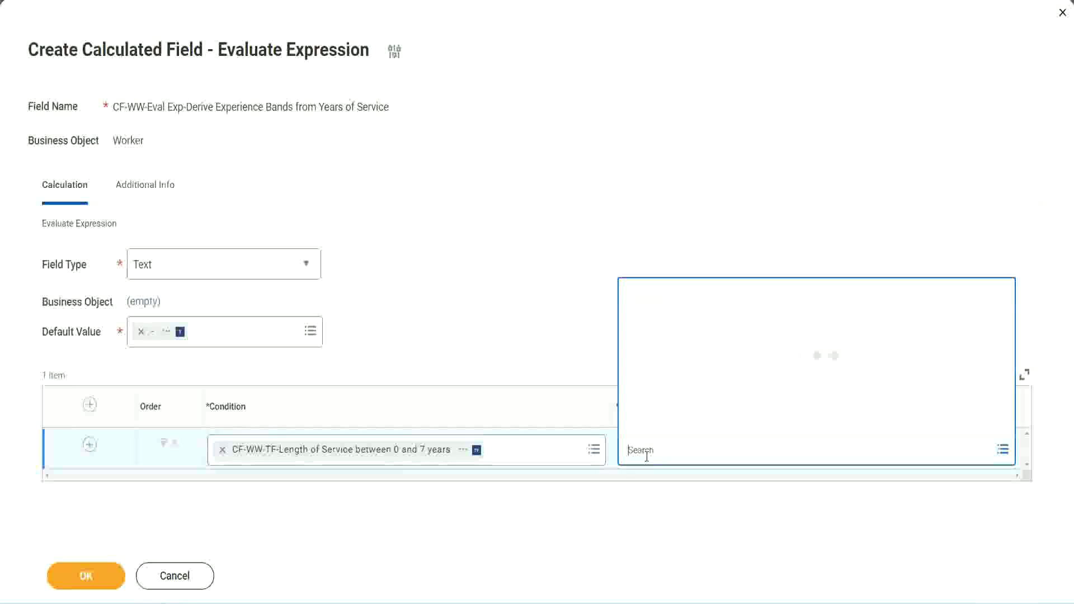
type("Amaterue")
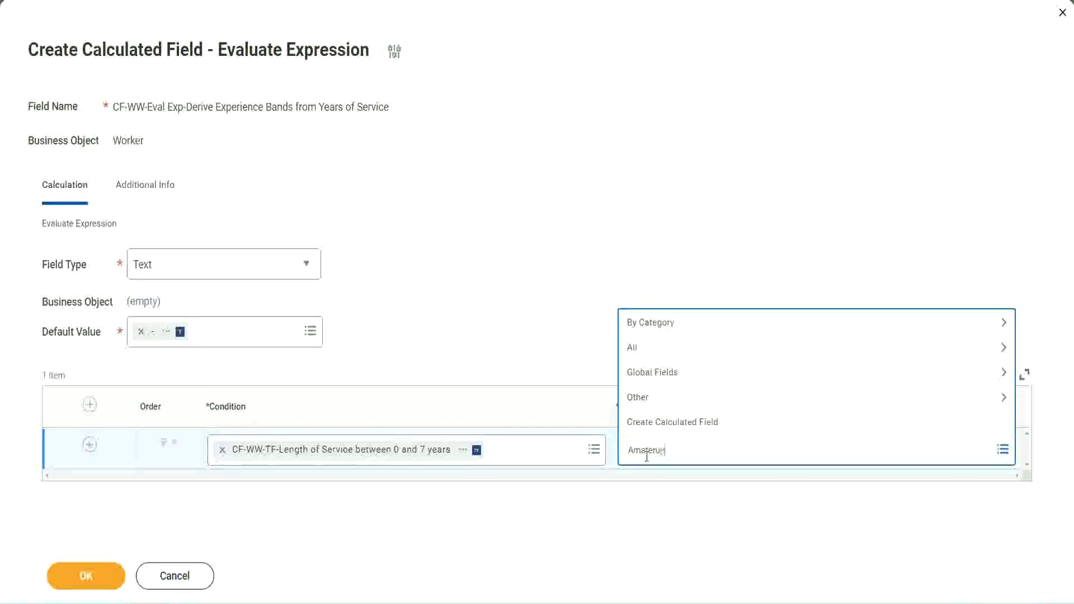
left_click(542, 324)
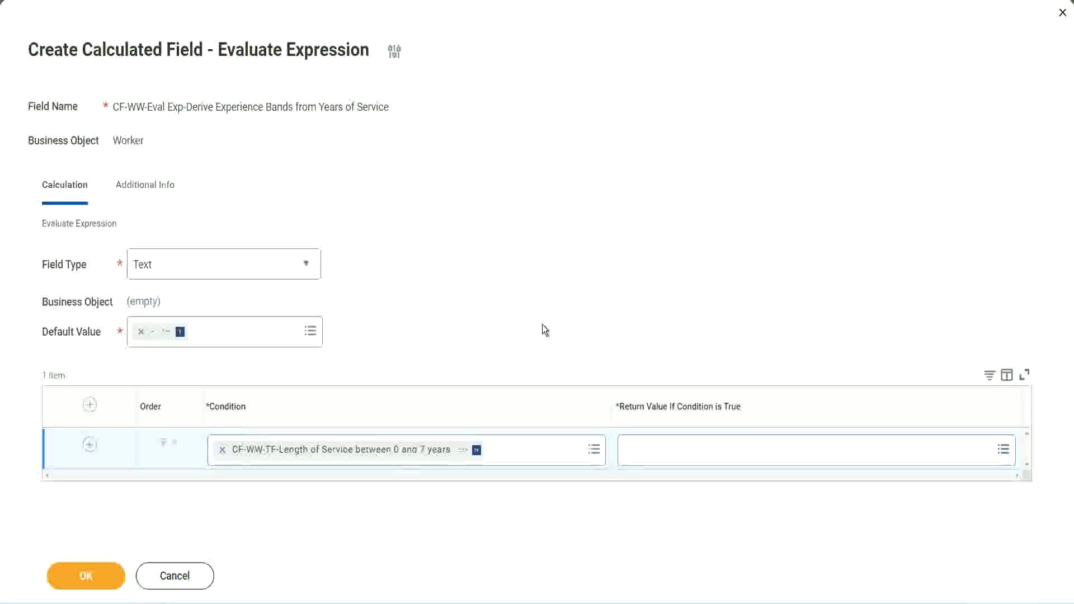
left_click(678, 459)
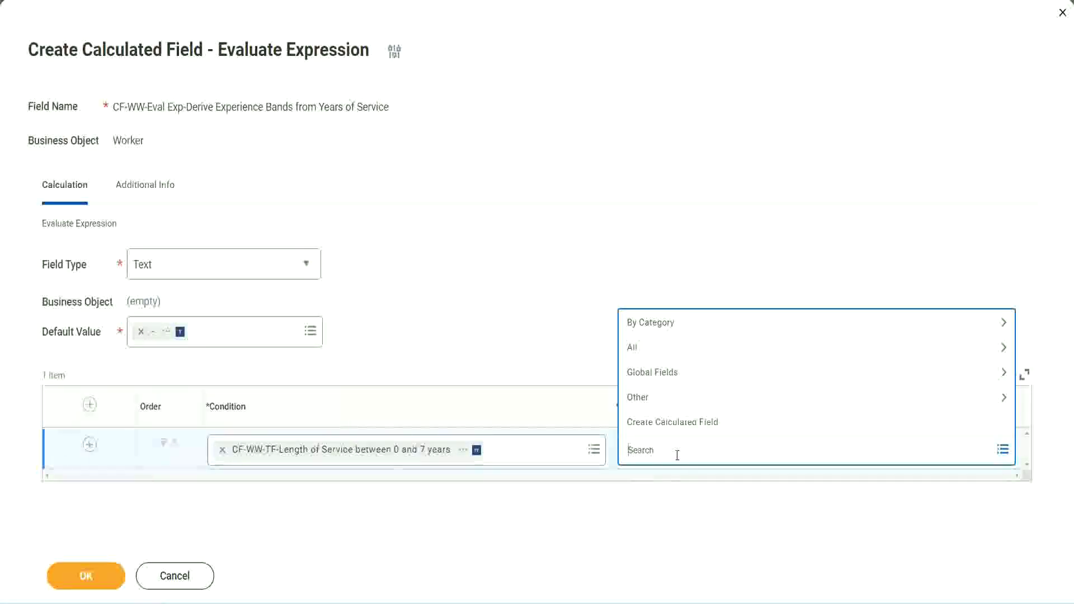
left_click(542, 326)
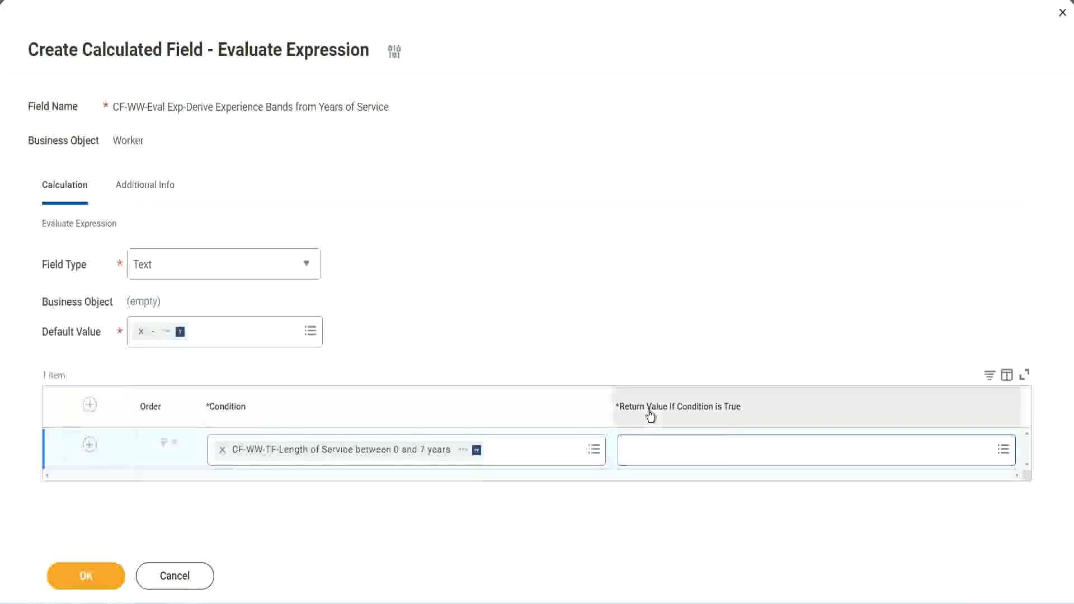
left_click(697, 453)
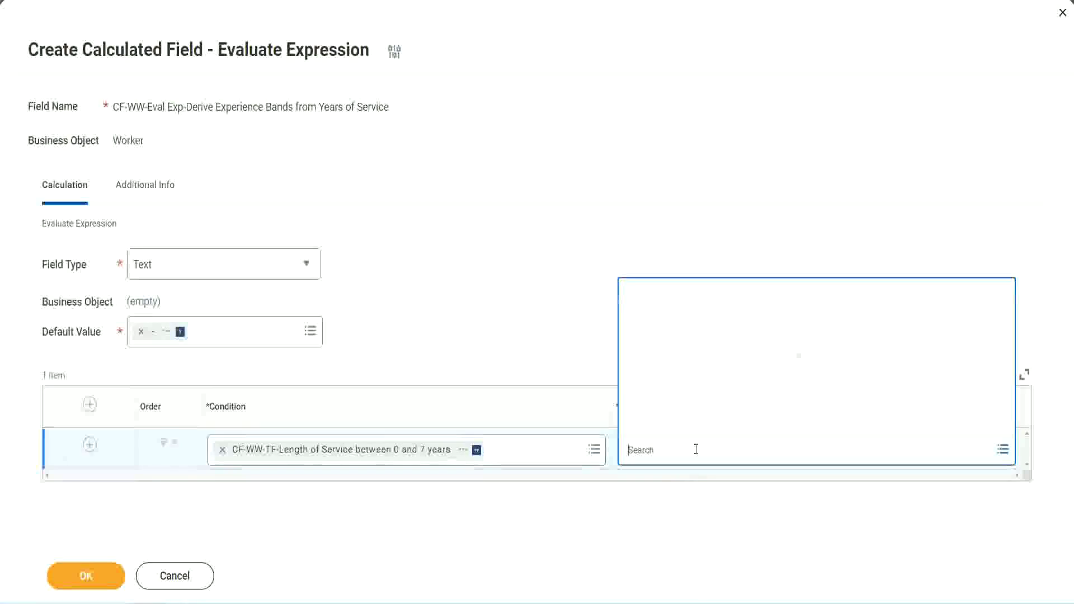
Start a new calculated field, enter its name and set the business object to Global.
left_click(687, 426)
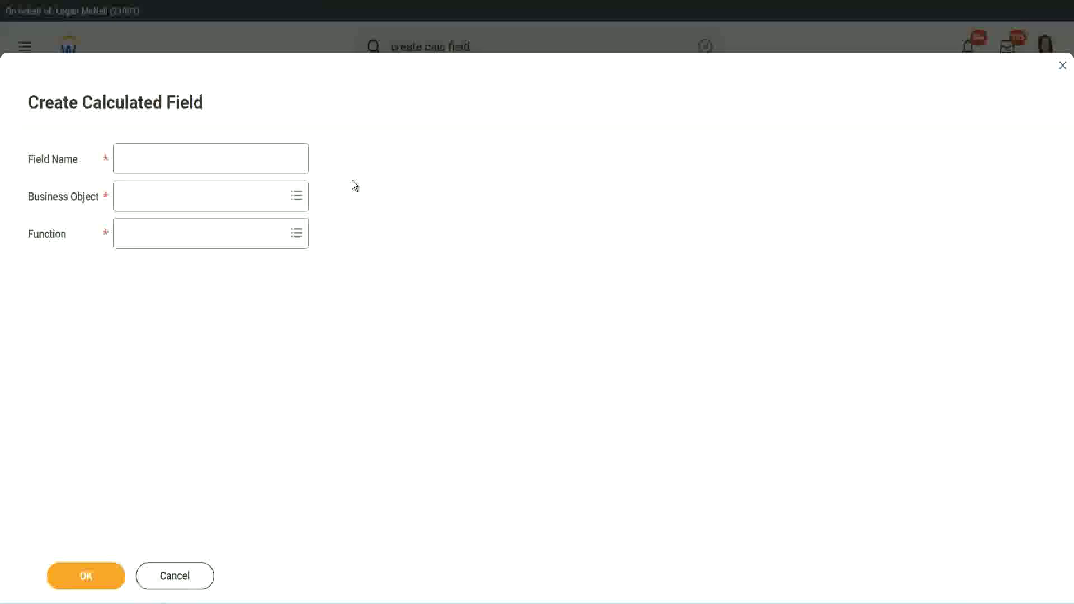
left_click(133, 160)
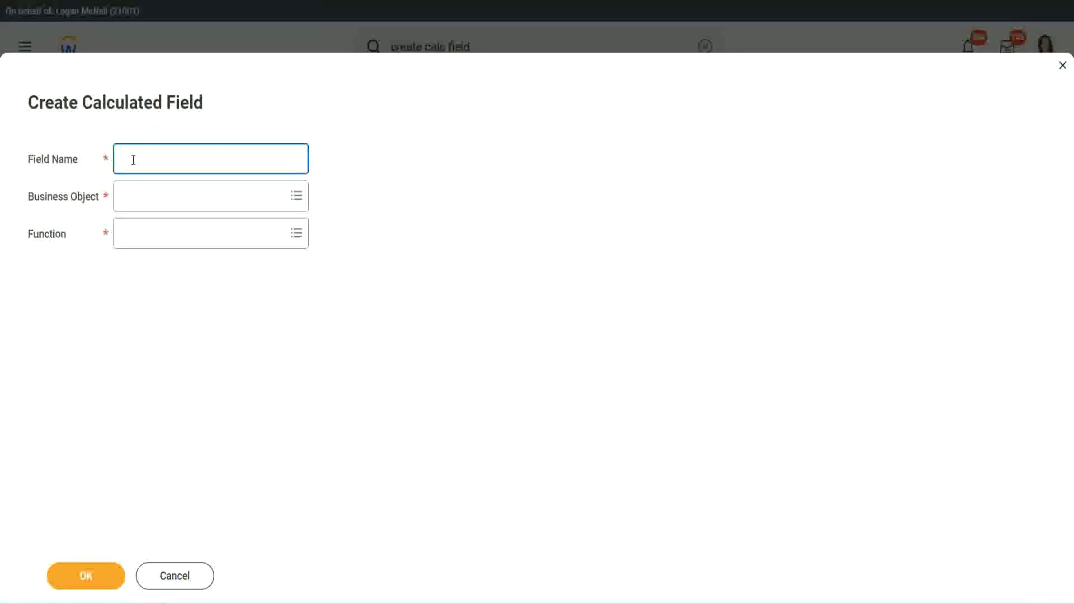
type("CFTC-Amateur")
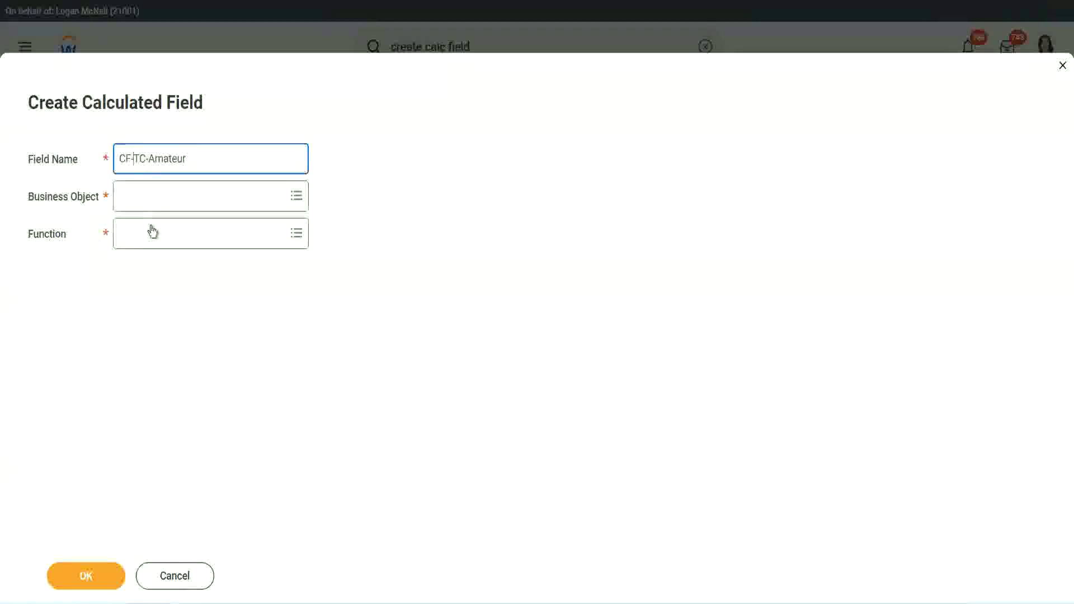
type("WW-")
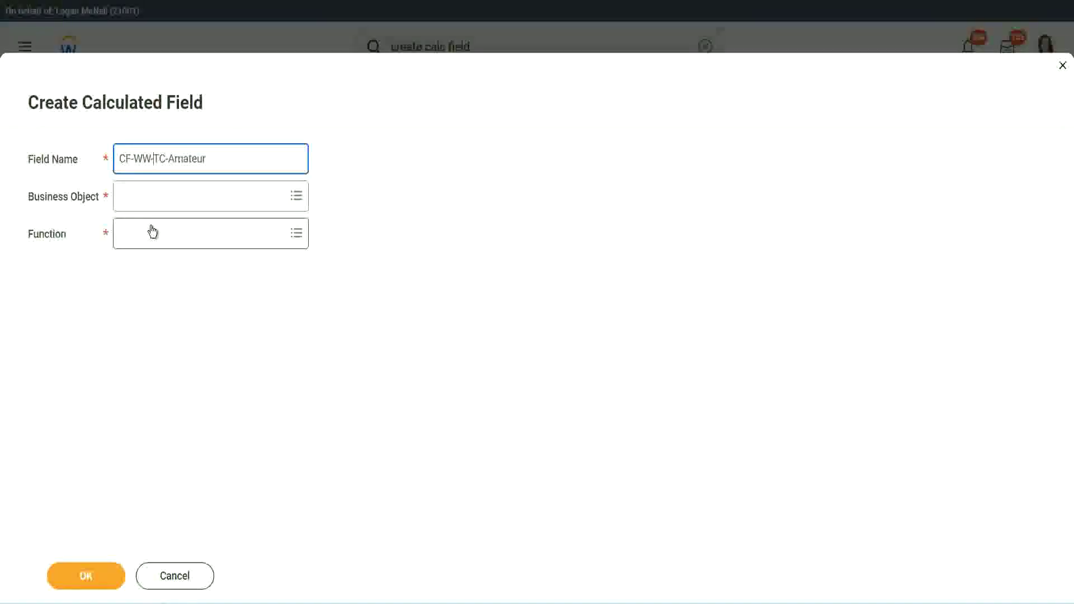
left_click(152, 197)
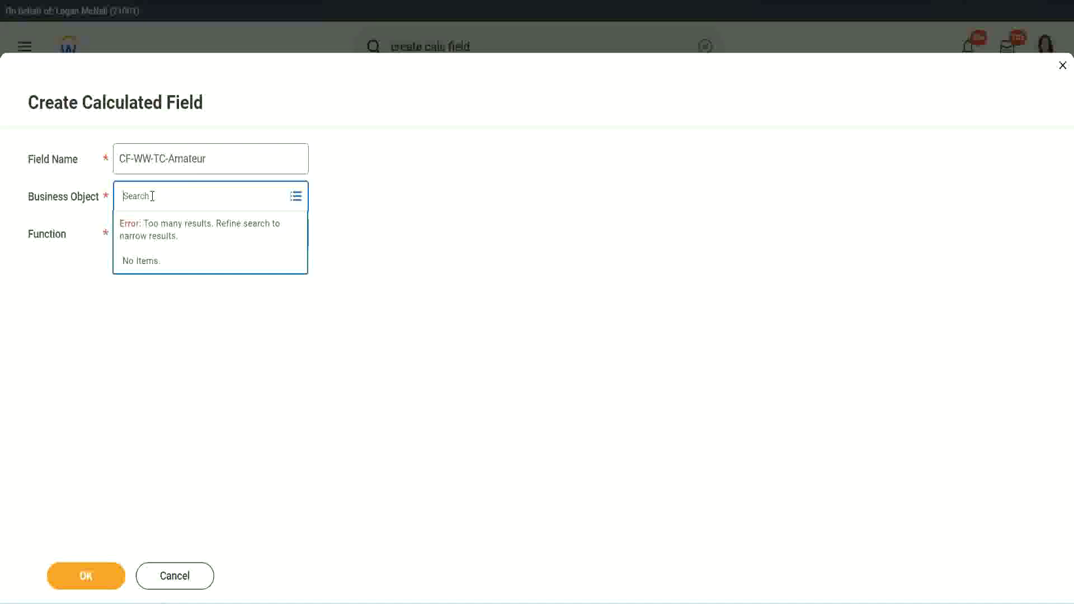
type("worker")
key("BackSpace")
key("BackSpace")
type("global")
key("Return")
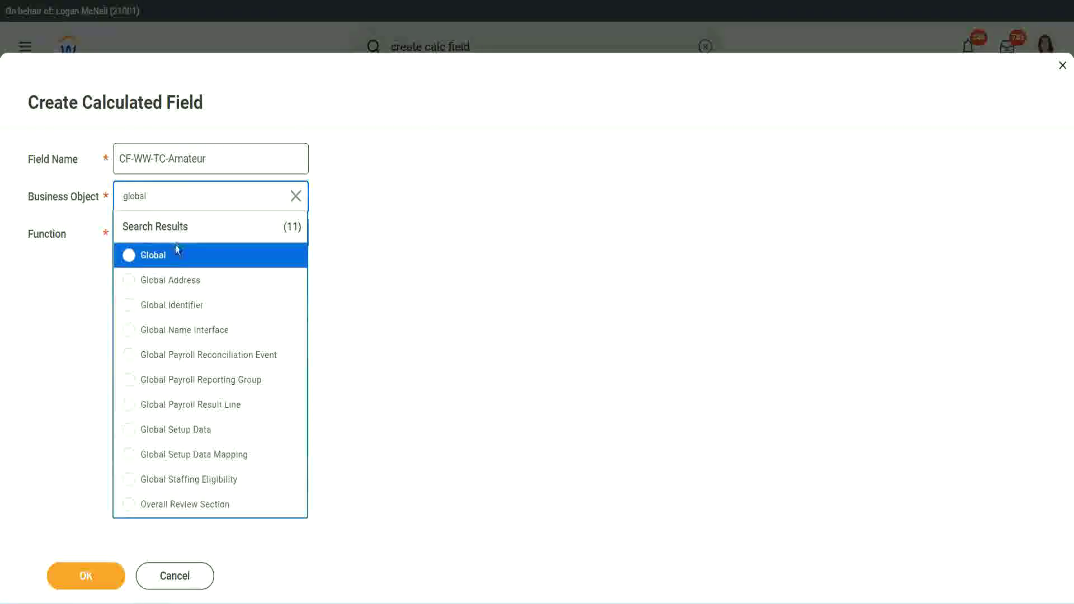
left_click(173, 251)
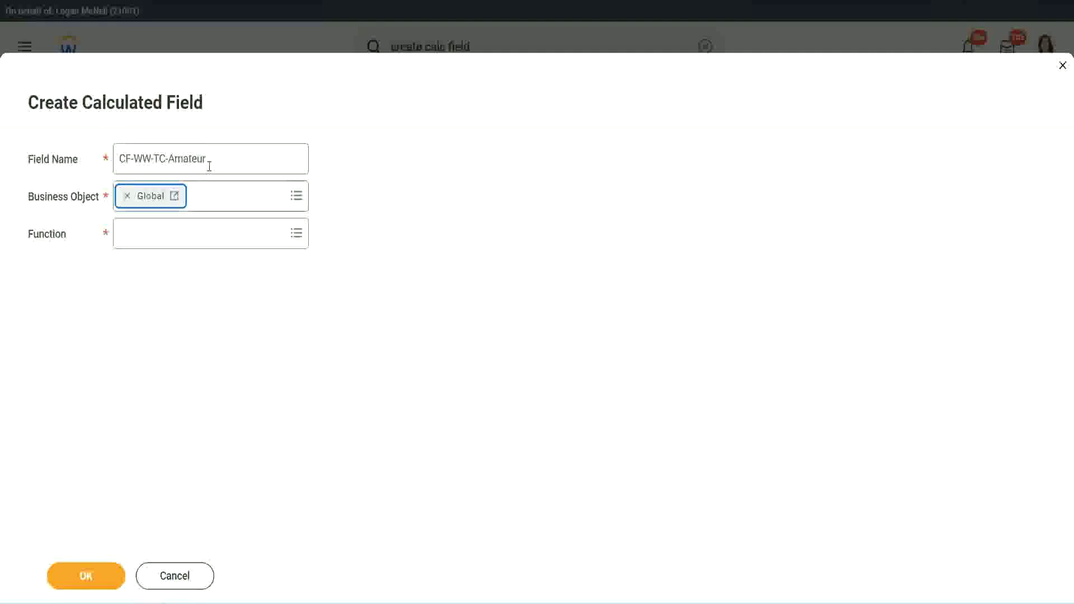
Fix the name to CF-WW-TC-Amateur and choose the Text Constant function.
triple_click(278, 152)
left_click(232, 160)
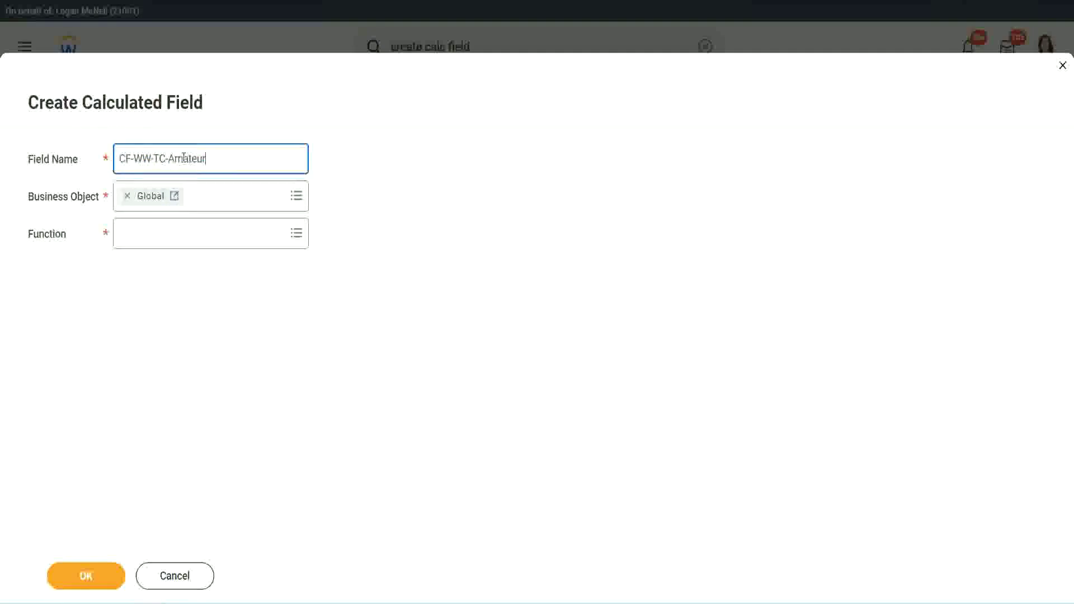
double_click(227, 158)
left_click(222, 156)
double_click(201, 161)
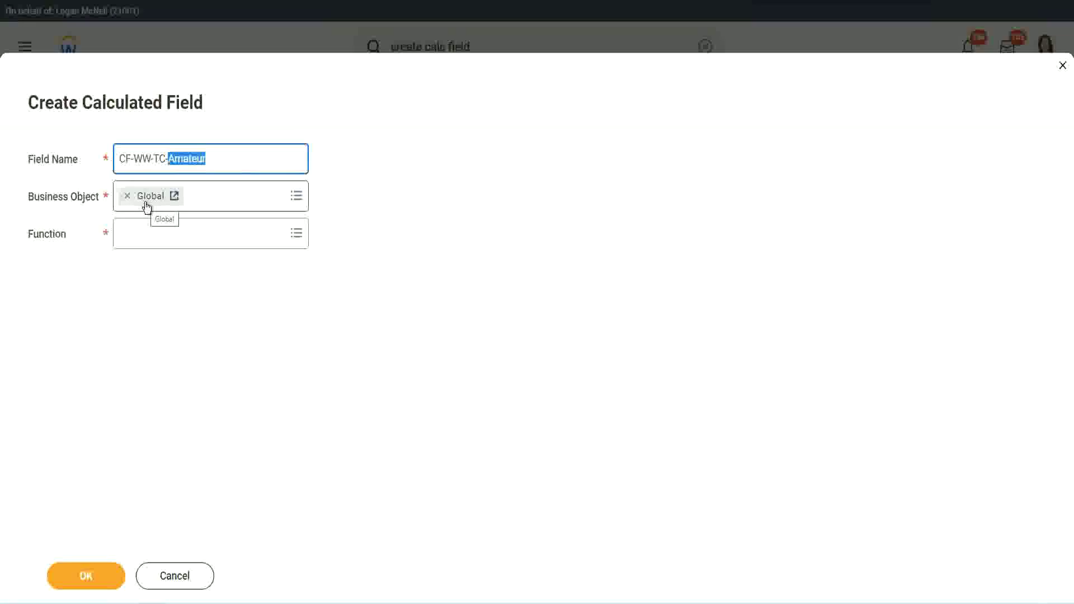
left_click(150, 233)
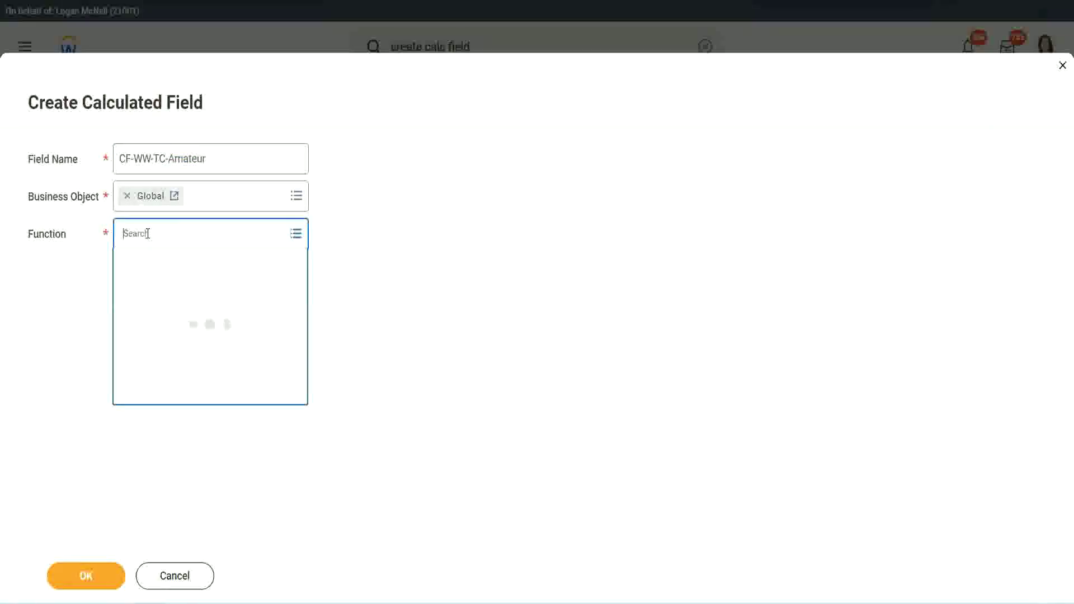
type("text const")
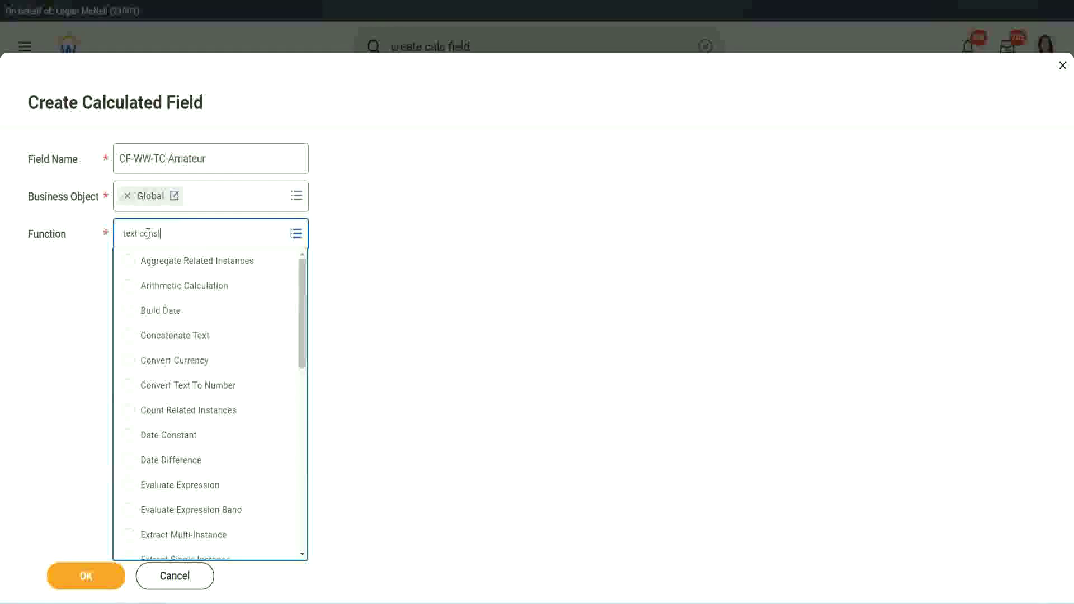
key("Return")
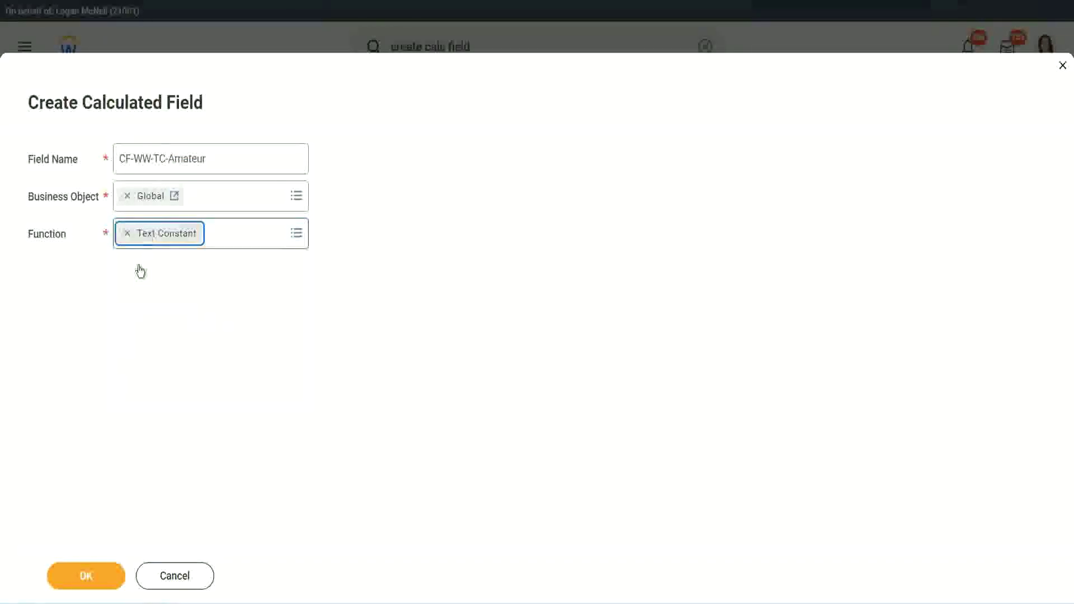
left_click(100, 569)
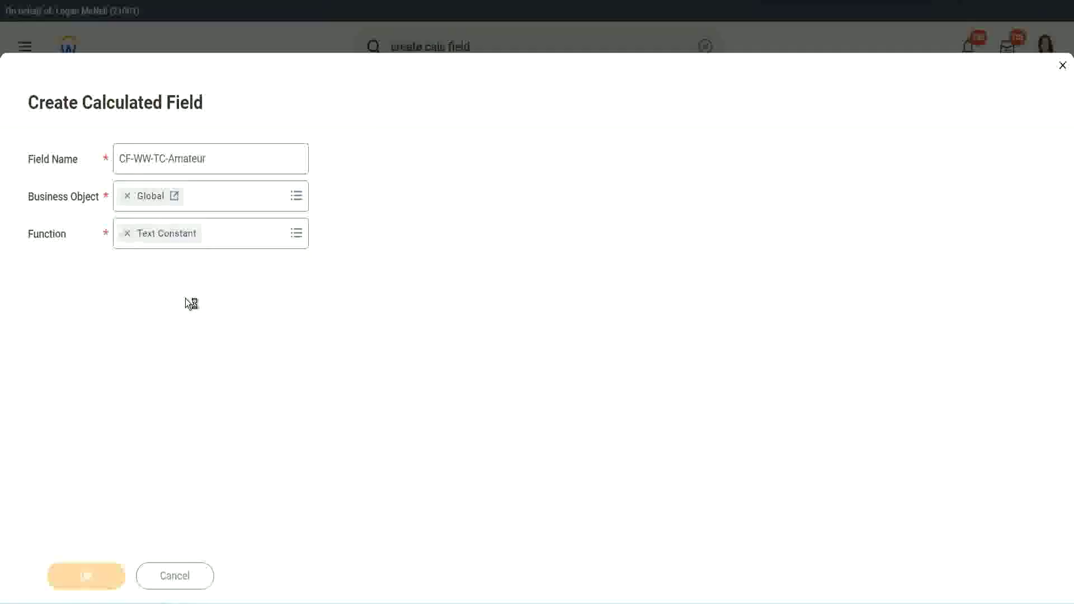
Enter Amateur as the constant's text, save it, and copy the CF-WW-TC-Amateur name.
left_click(157, 309)
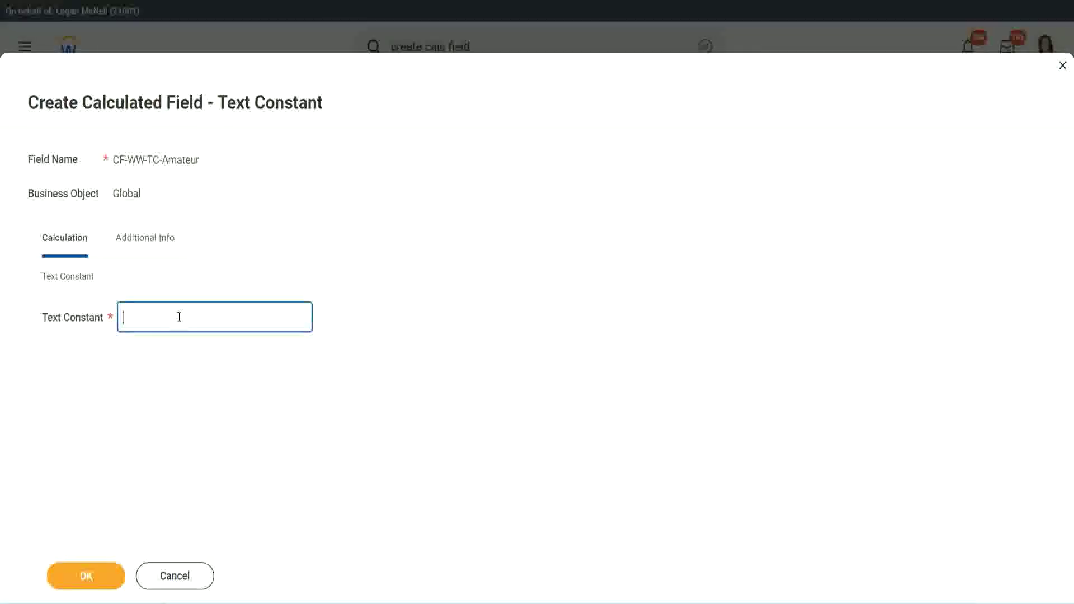
type("Amateur")
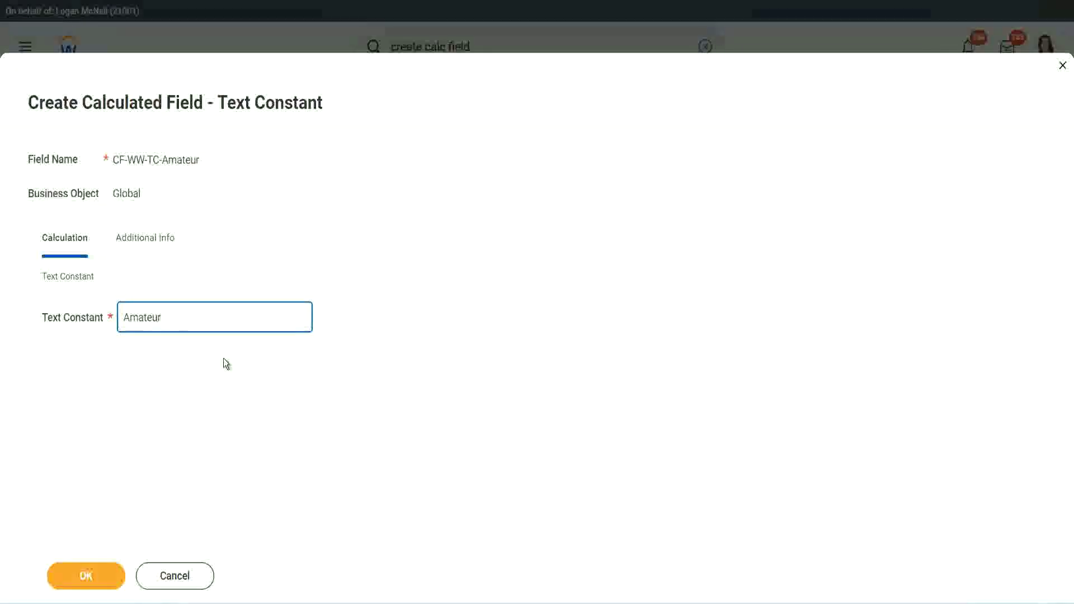
left_click(86, 576)
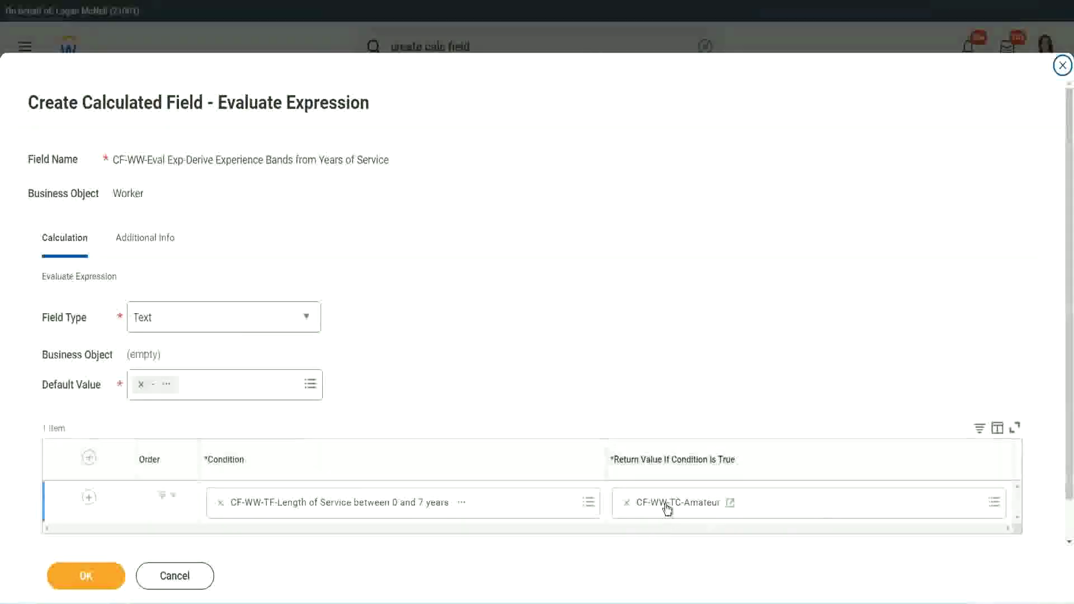
right_click(667, 506)
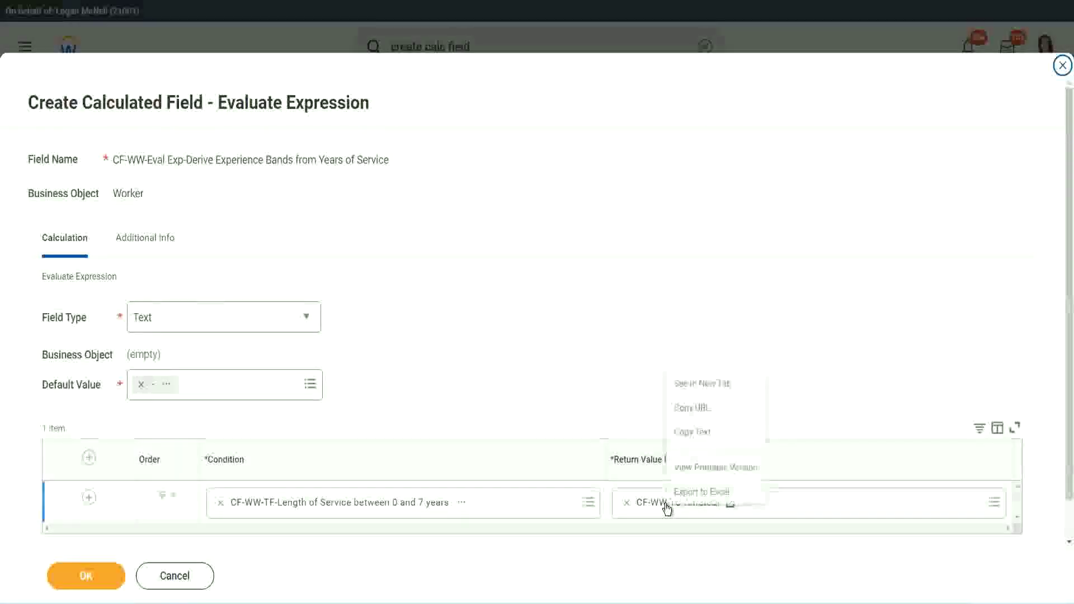
left_click(703, 434)
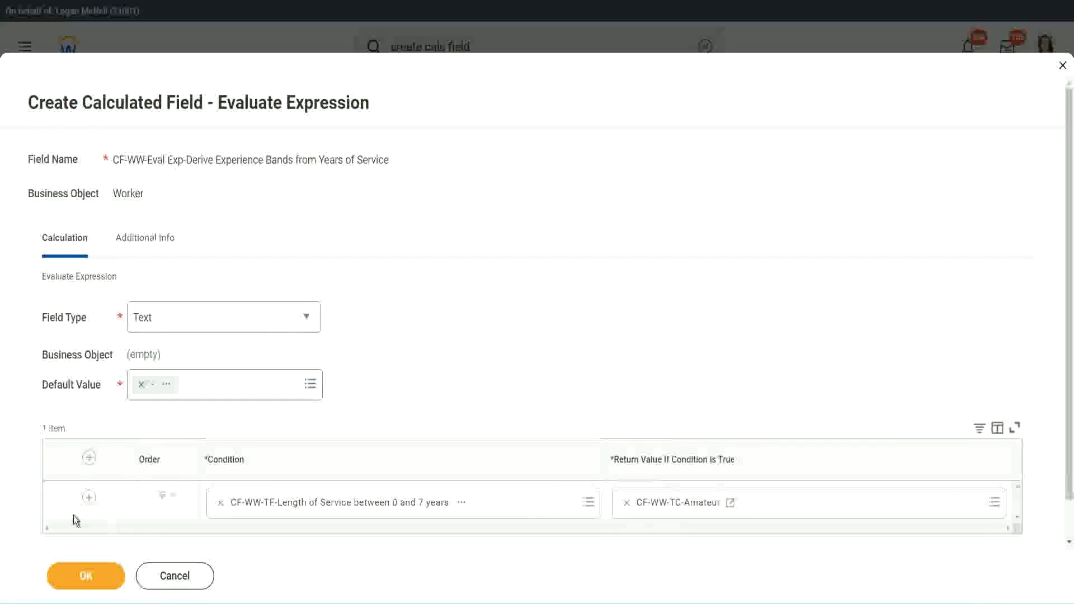
Add three condition rows and set row 2's condition to the 8–15 years service field.
left_click(89, 500)
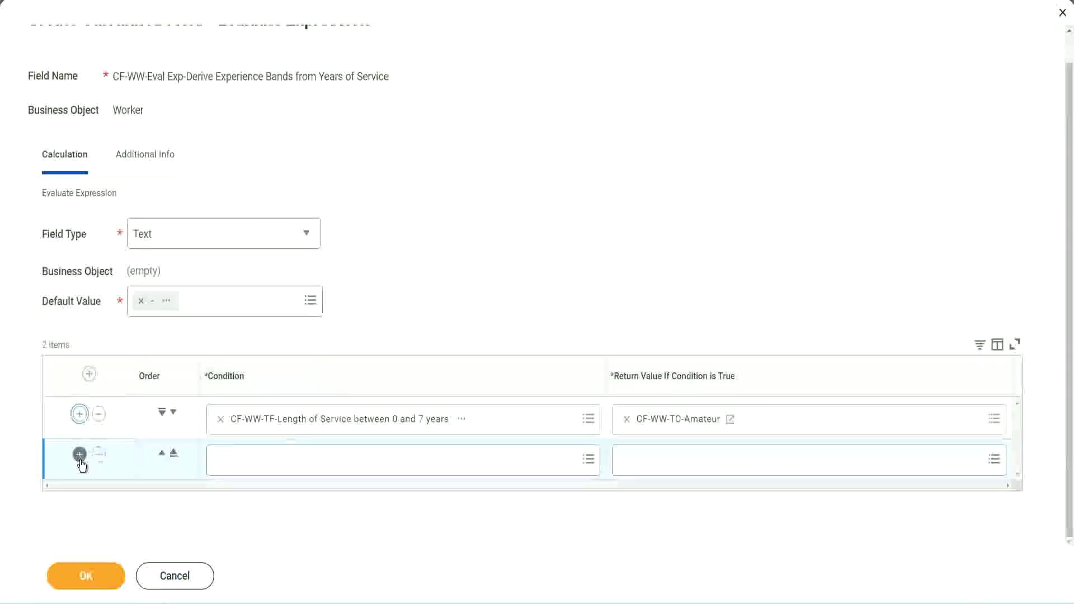
left_click(80, 458)
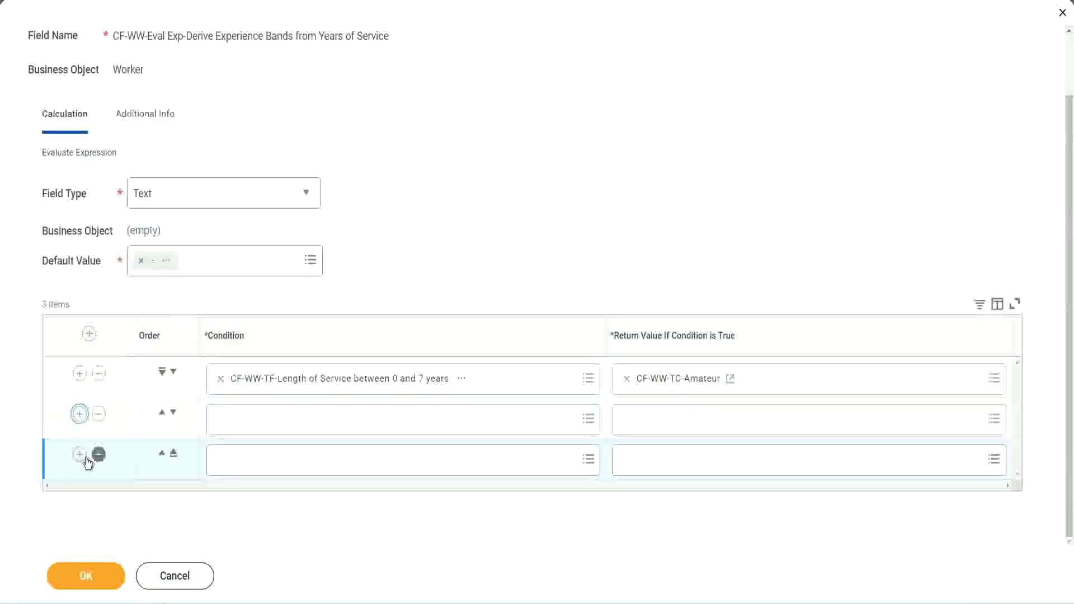
left_click(81, 456)
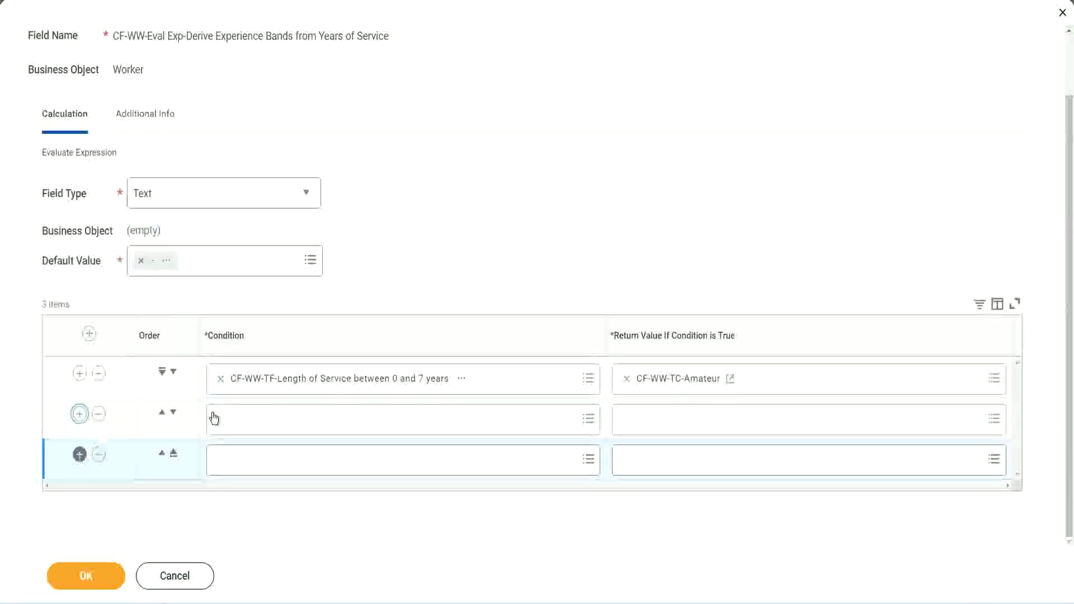
left_click(264, 422)
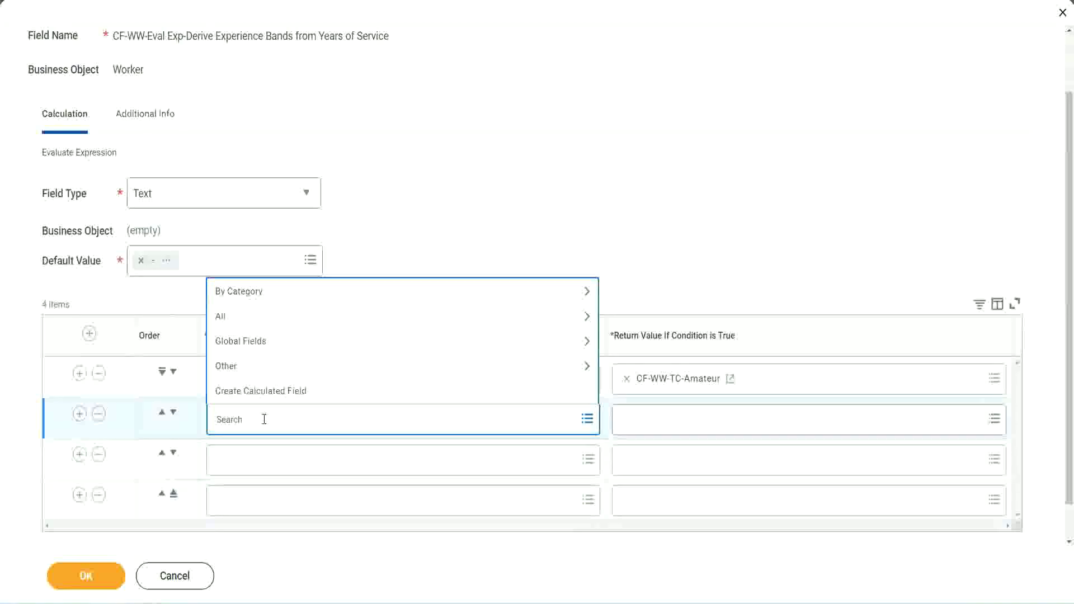
type("cf-ww")
type("-tc")
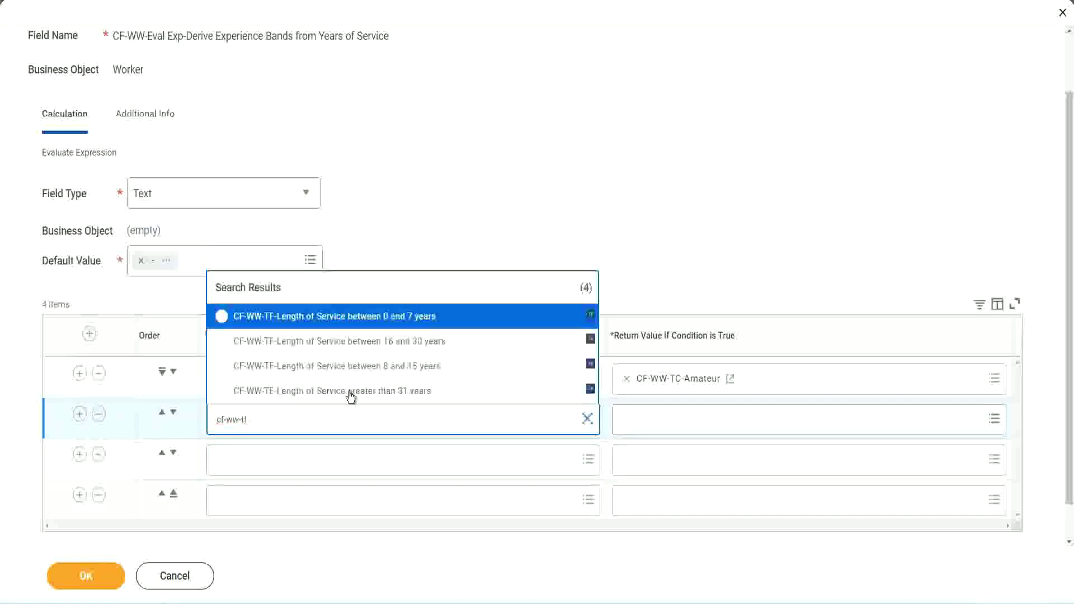
left_click(415, 367)
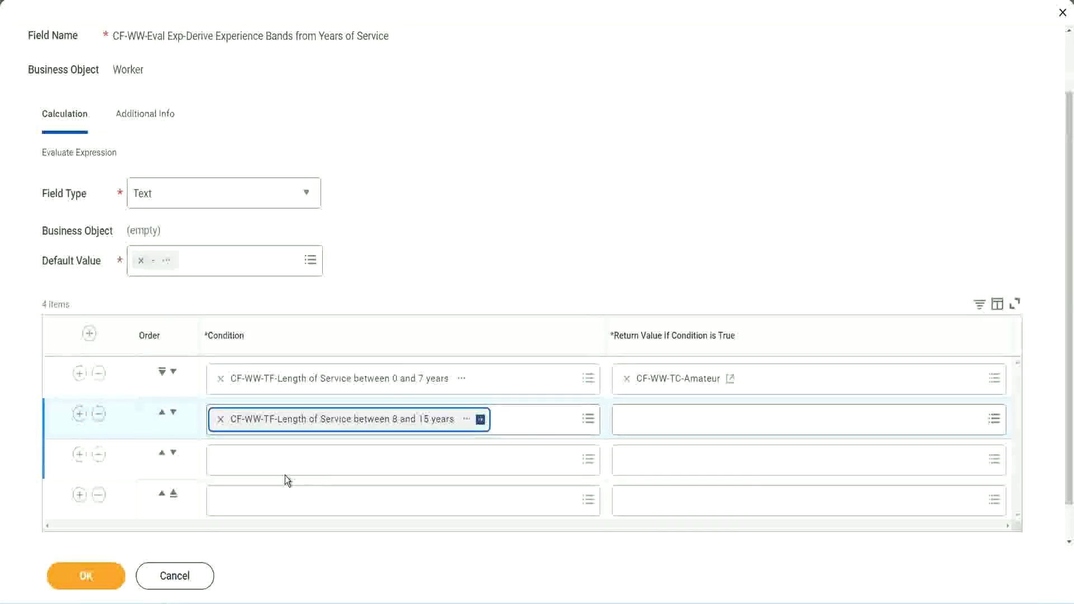
Set rows 3 and 4 to the 16–30 years and over-31-years service fields.
left_click(271, 460)
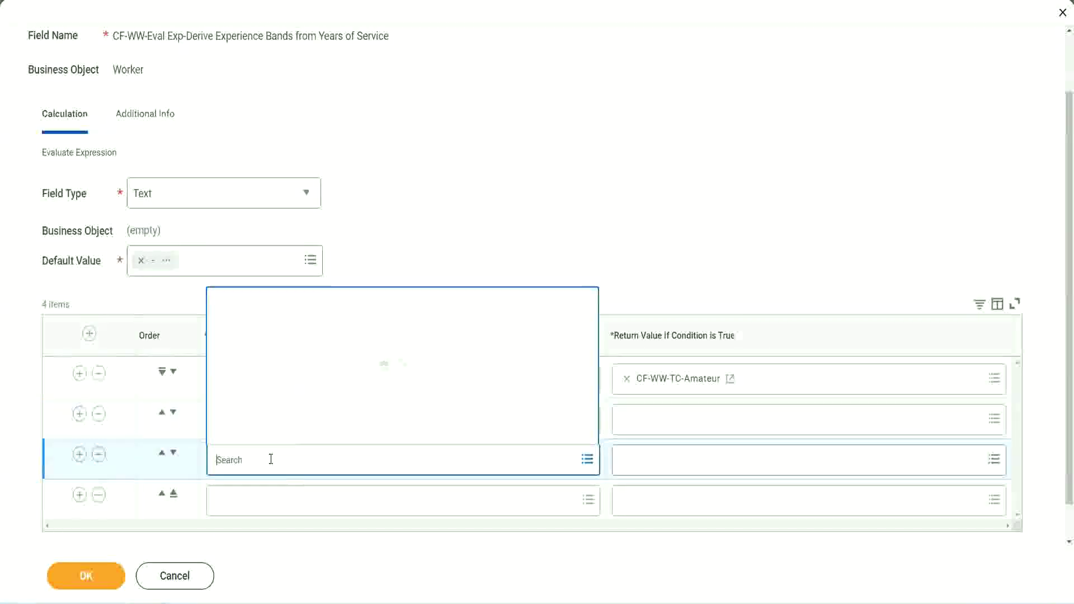
type("cf-ww-tf")
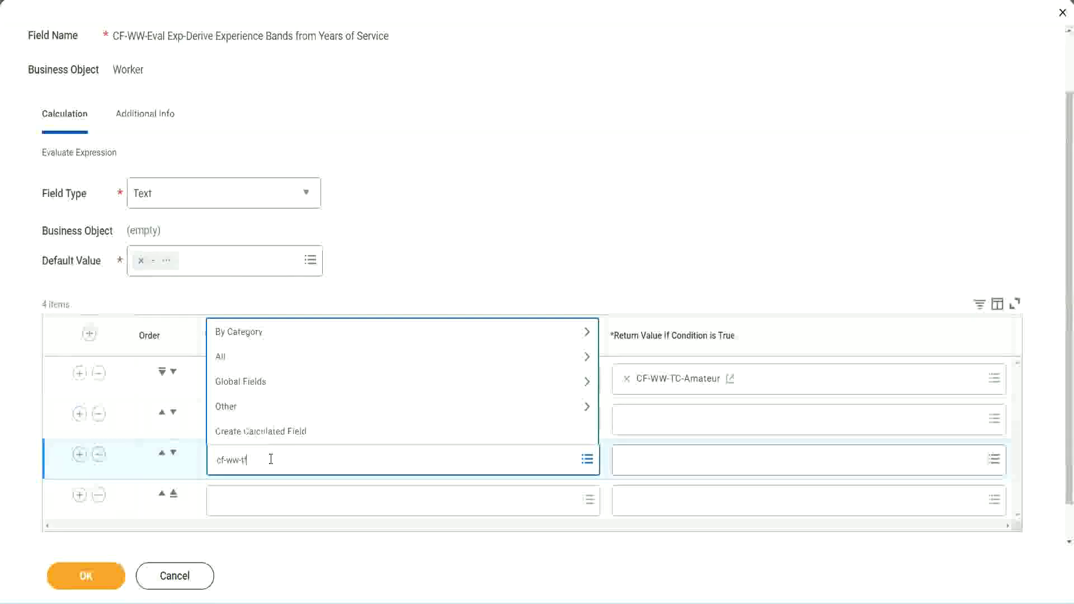
key("Return")
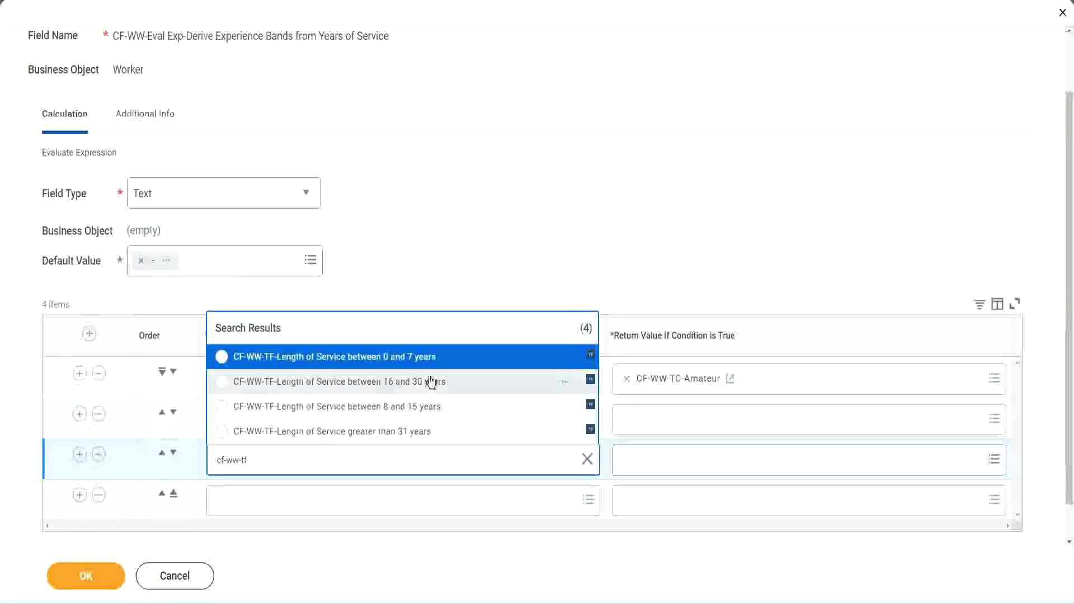
left_click(430, 386)
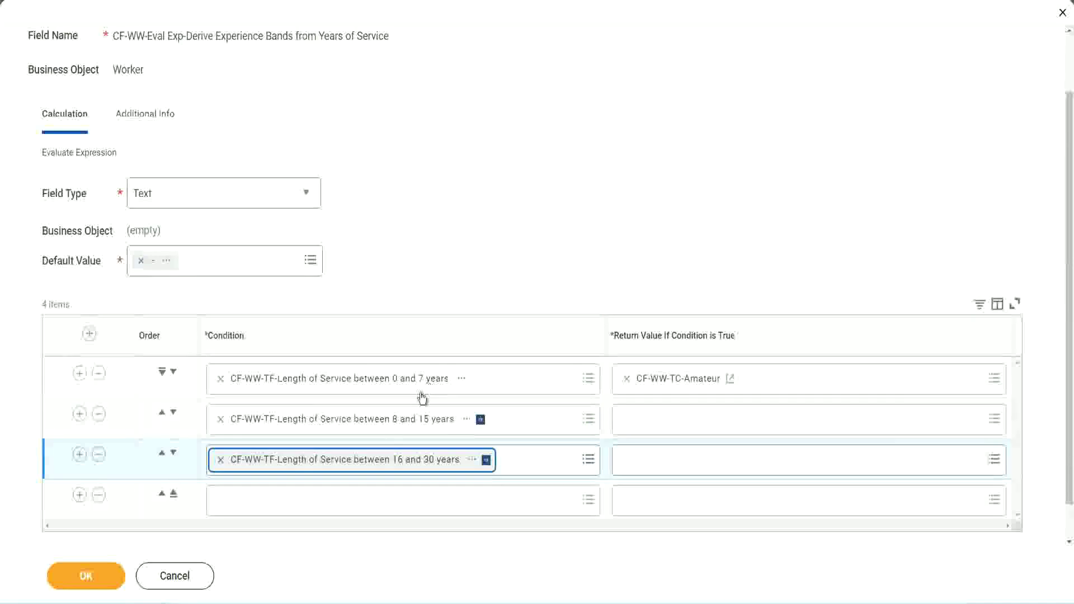
left_click(253, 502)
type("c")
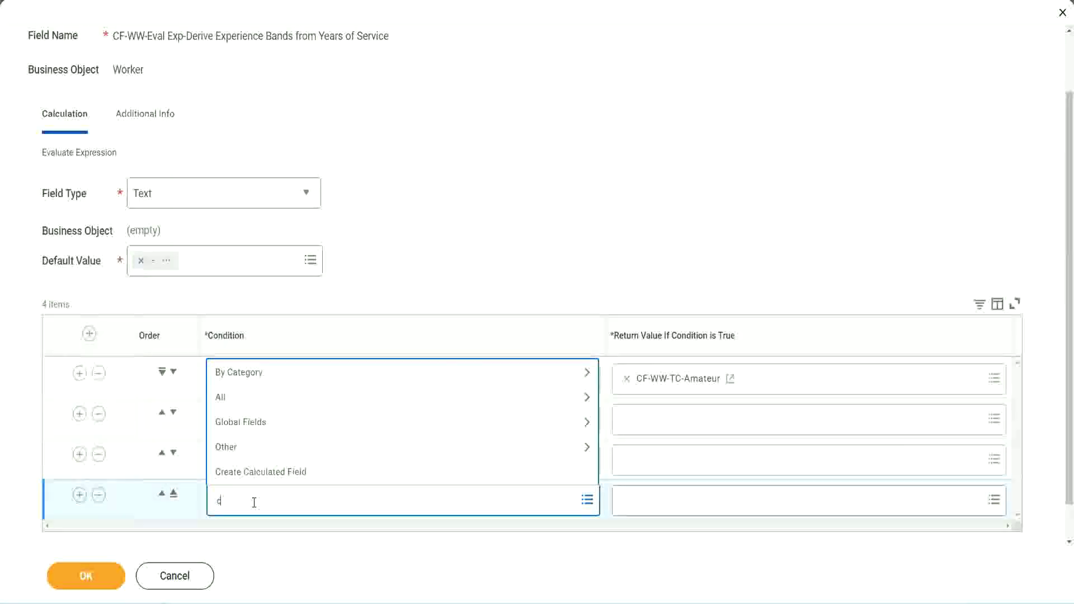
type("f-ww")
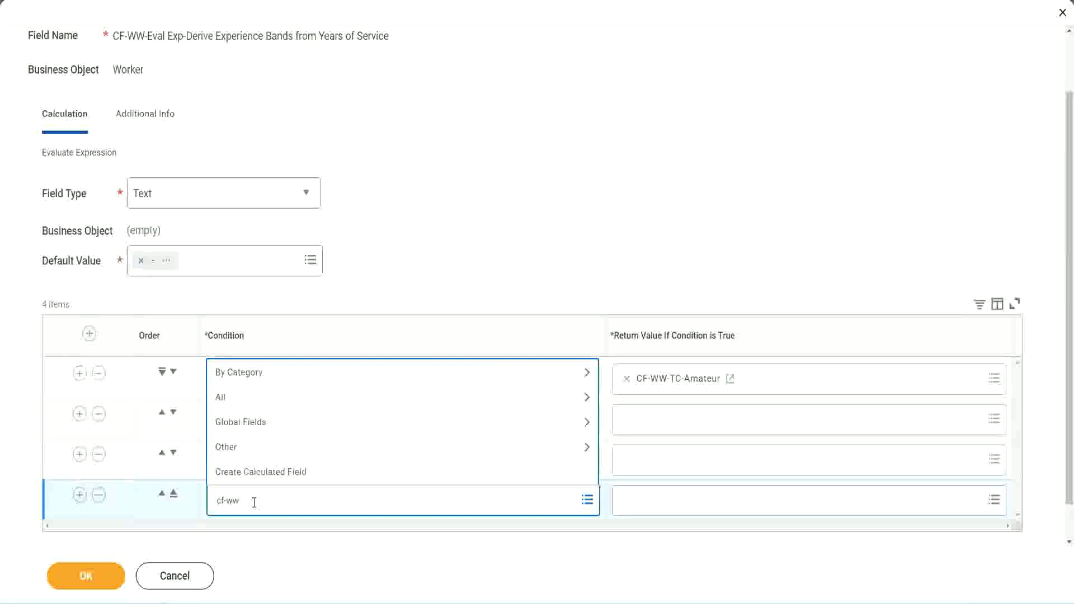
type(" tf 31")
key("Return")
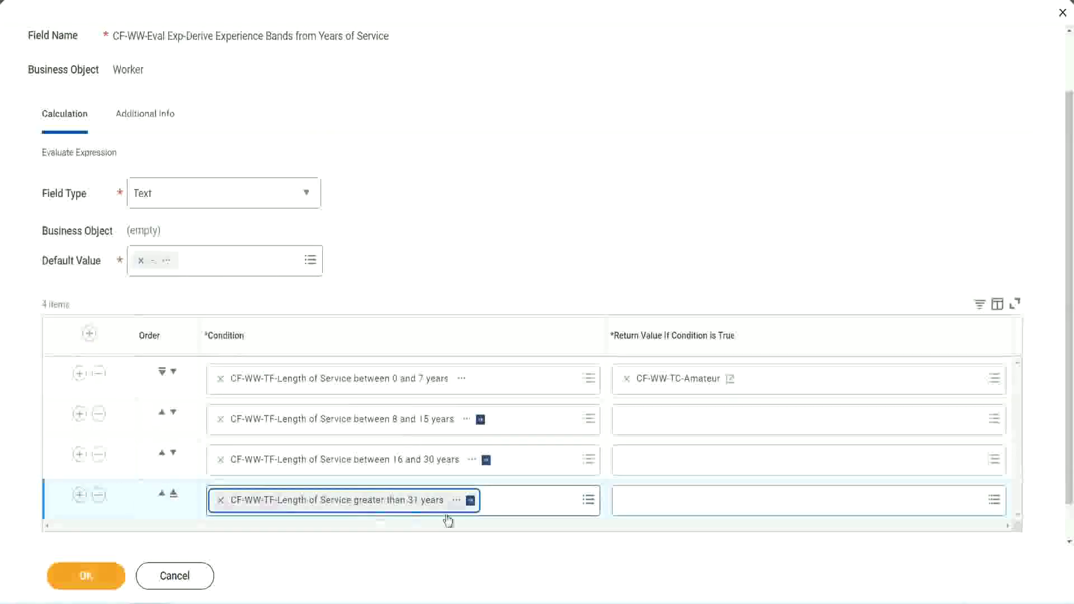
left_click(483, 232)
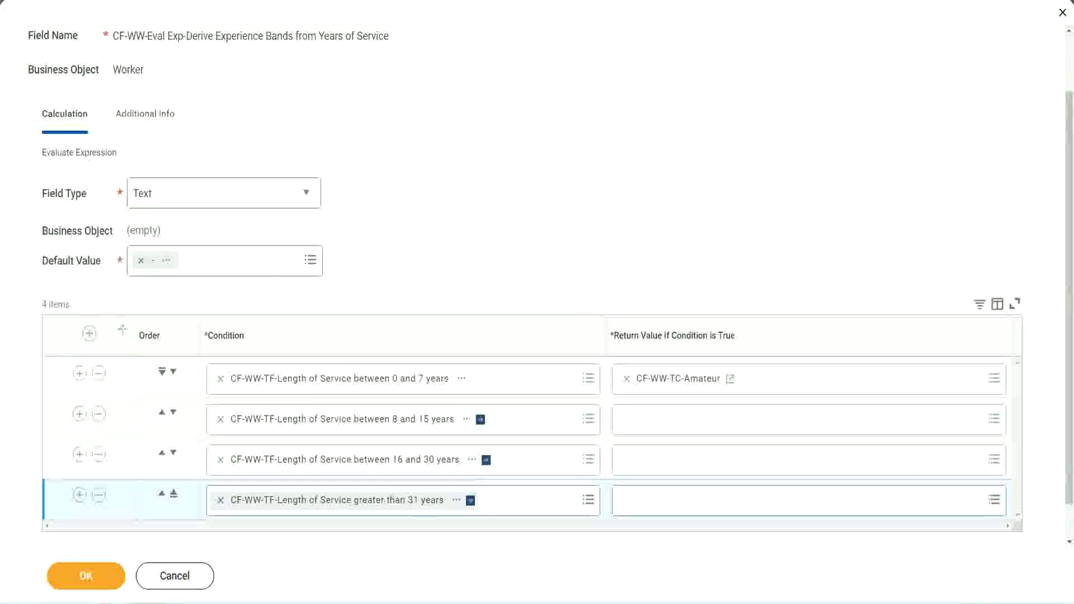
left_click_drag(120, 328, 120, 443)
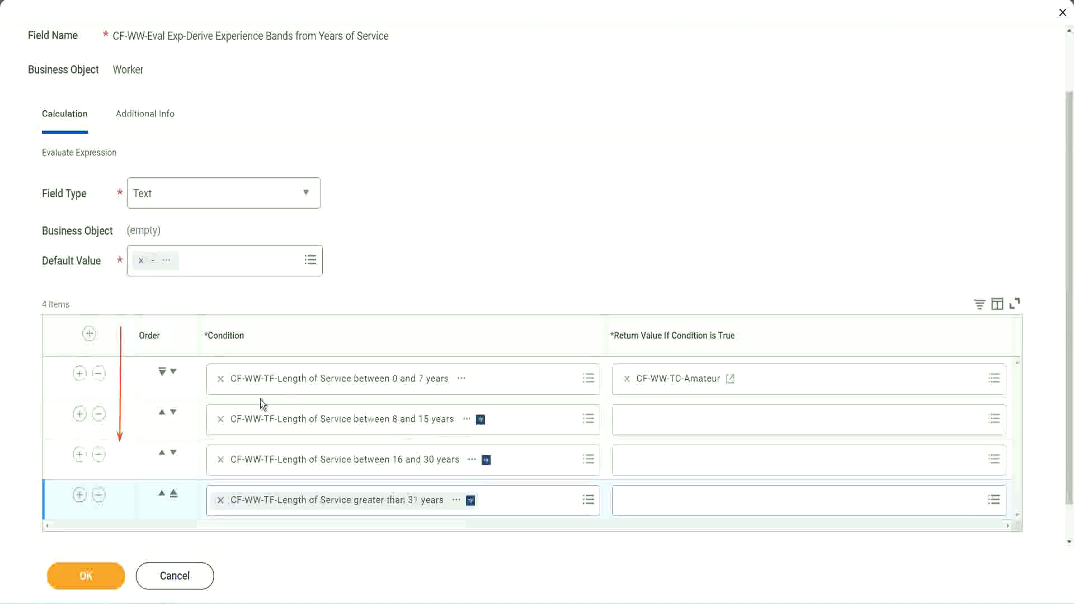
left_click(163, 414)
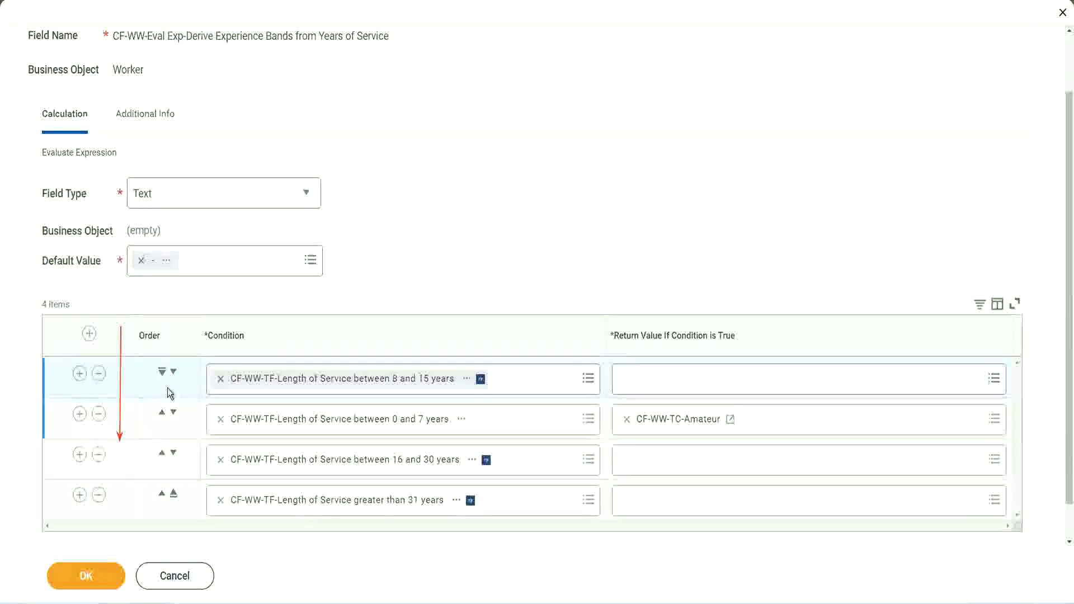
left_click(173, 372)
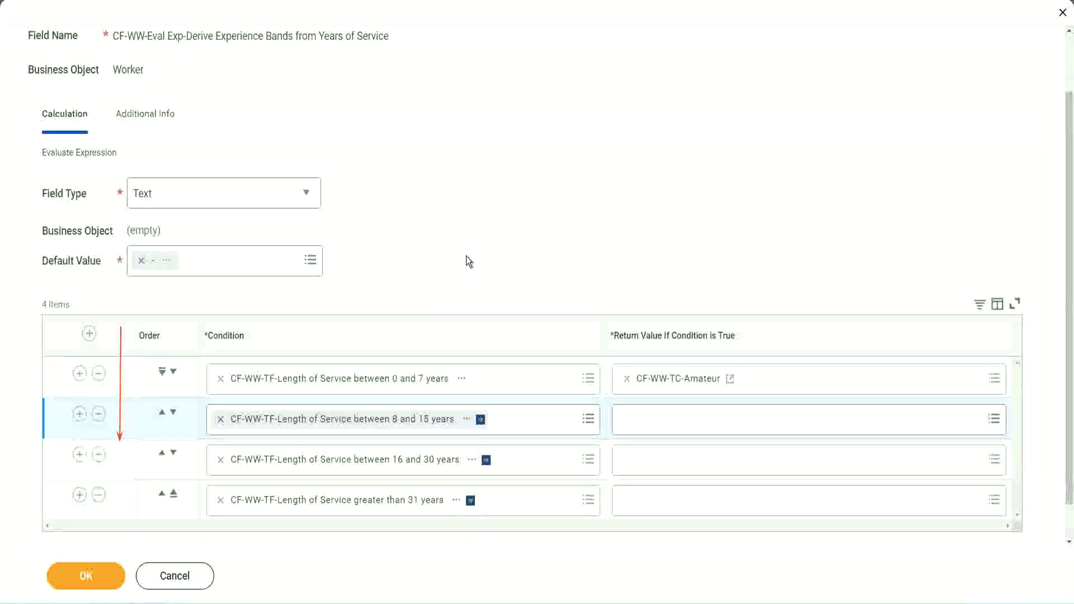
left_click(162, 414)
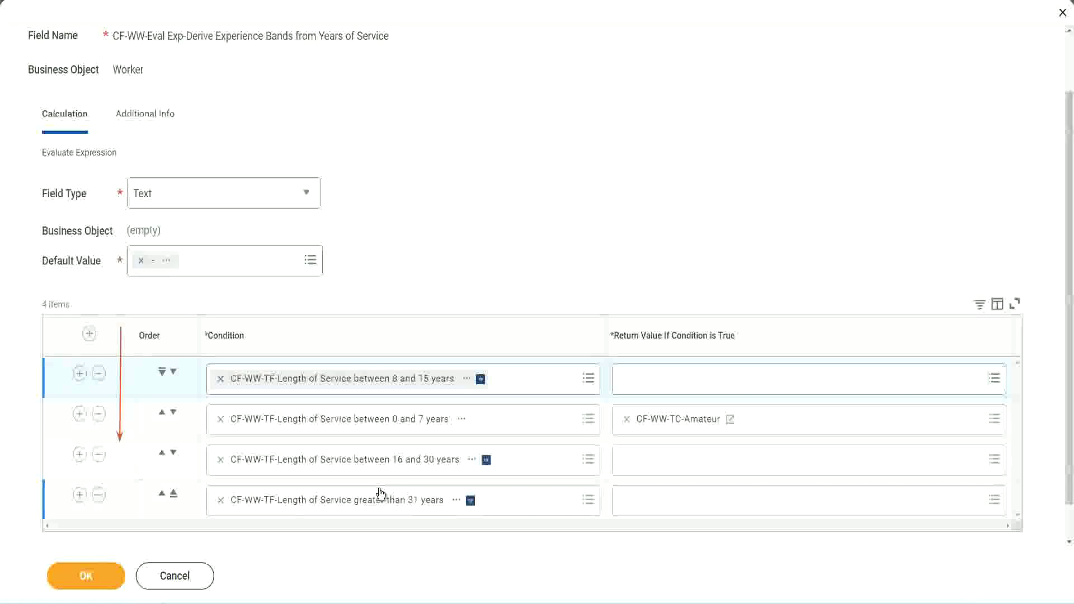
right_click(680, 427)
left_click(694, 486)
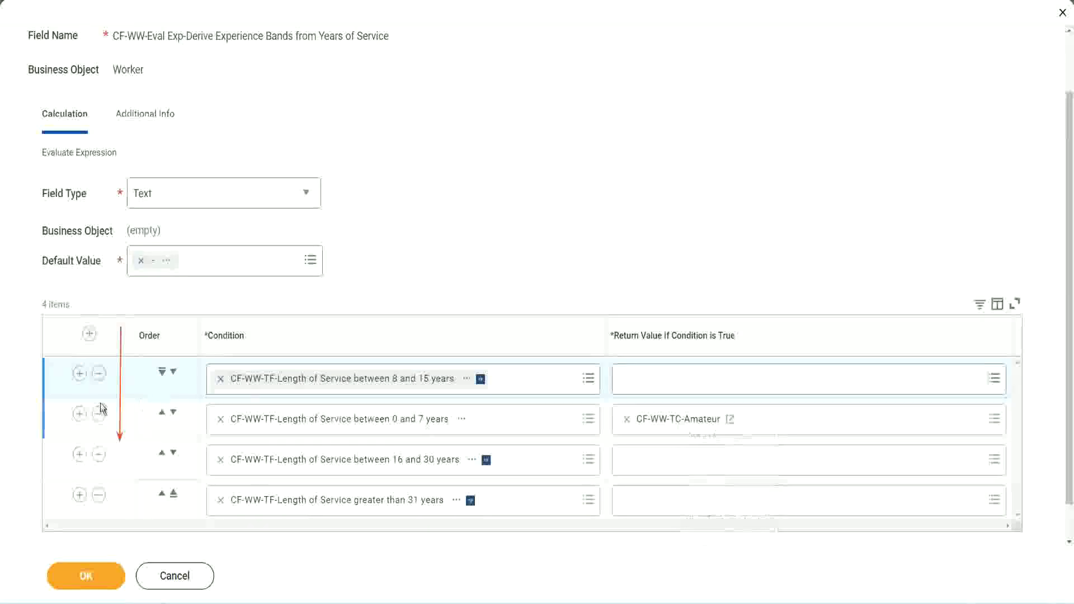
left_click(174, 373)
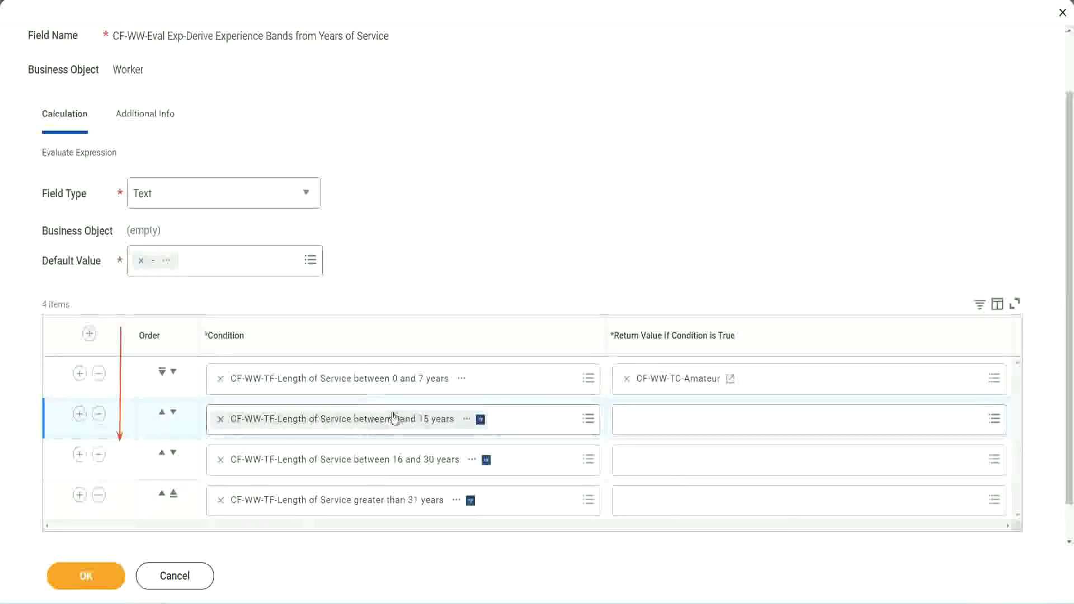
From row 2's Return Value, create CF-WW-TC-Experienced holding the text Experienced and save it.
left_click(630, 419)
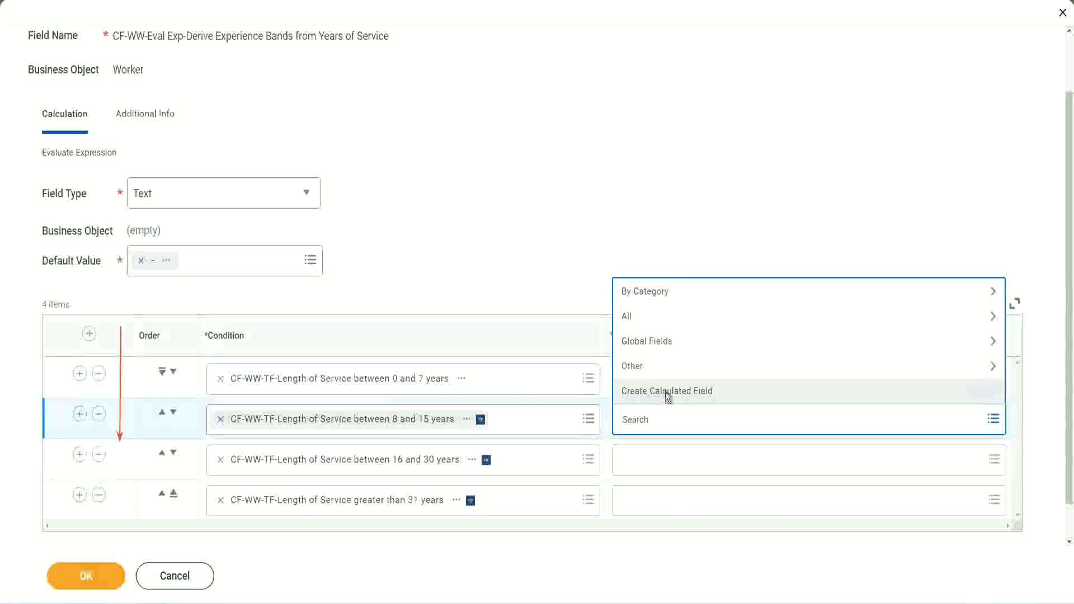
left_click(666, 393)
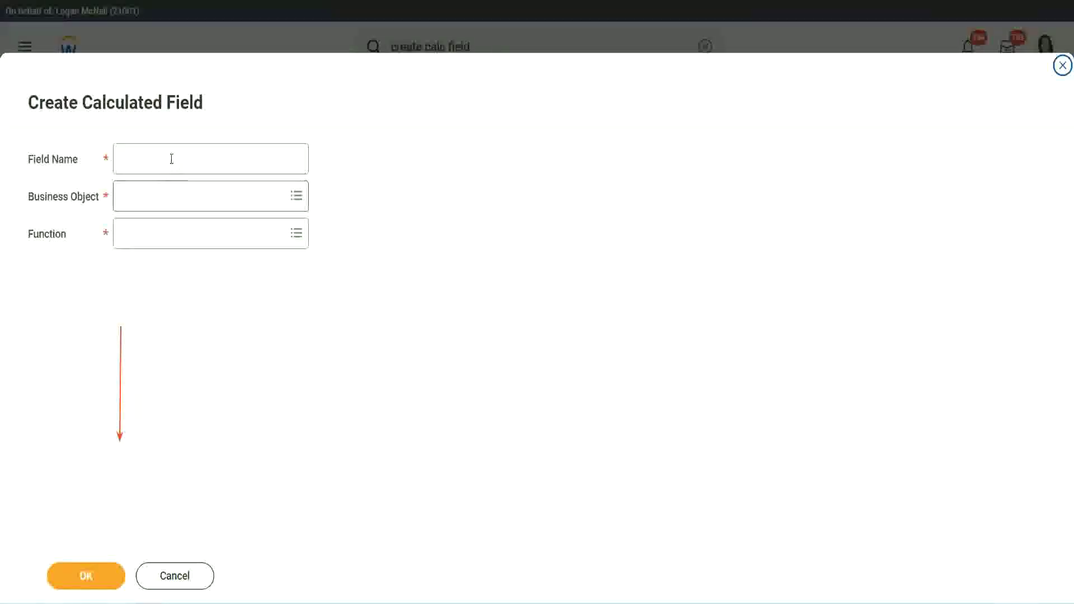
left_click(171, 159)
key("ctrl+v")
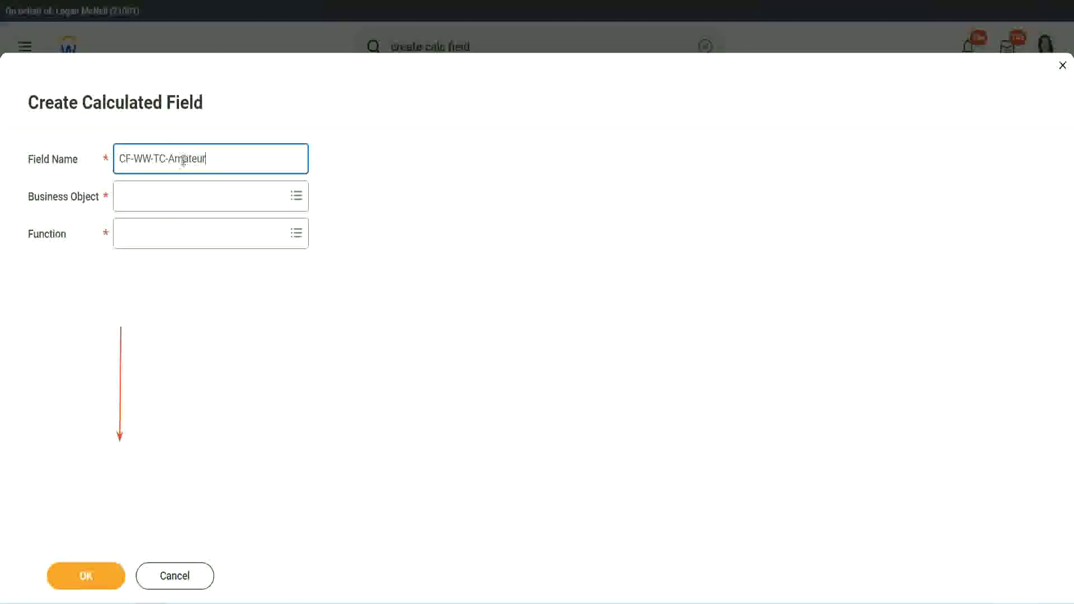
double_click(205, 159)
type("Experienced")
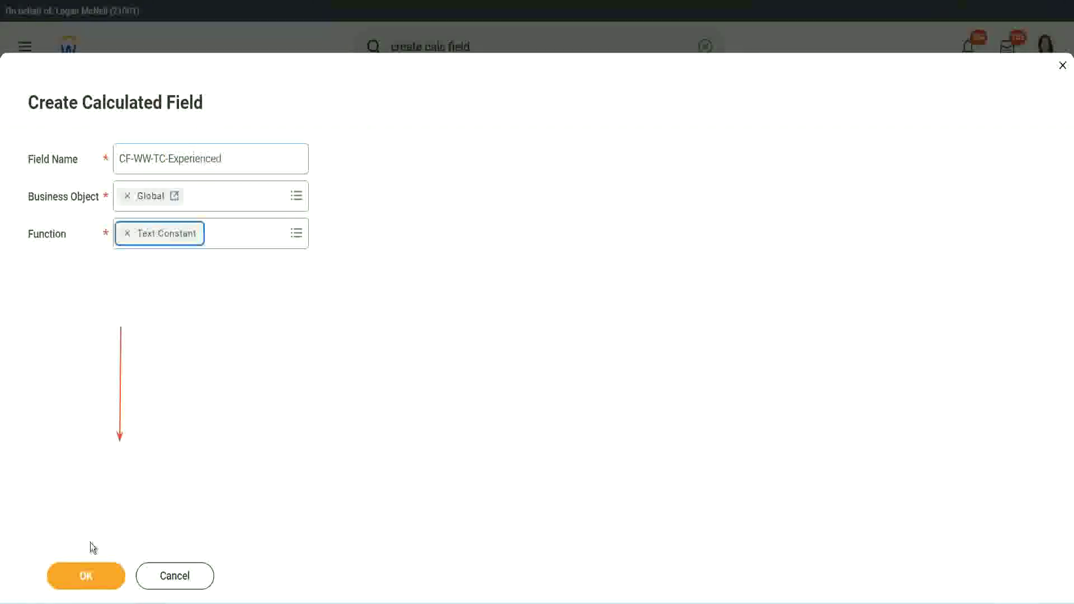
left_click(80, 582)
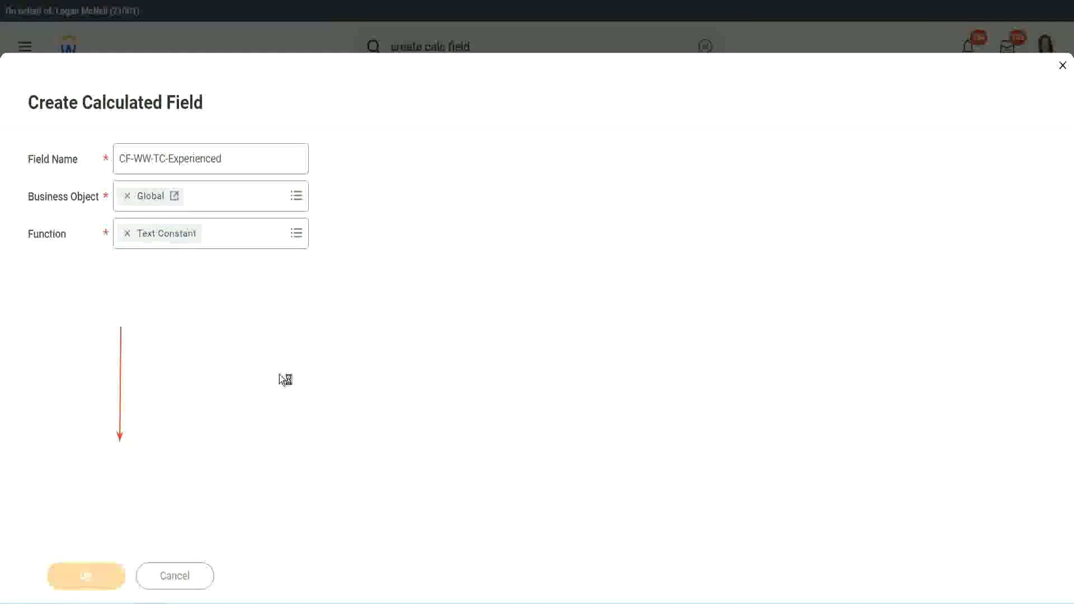
left_click(163, 318)
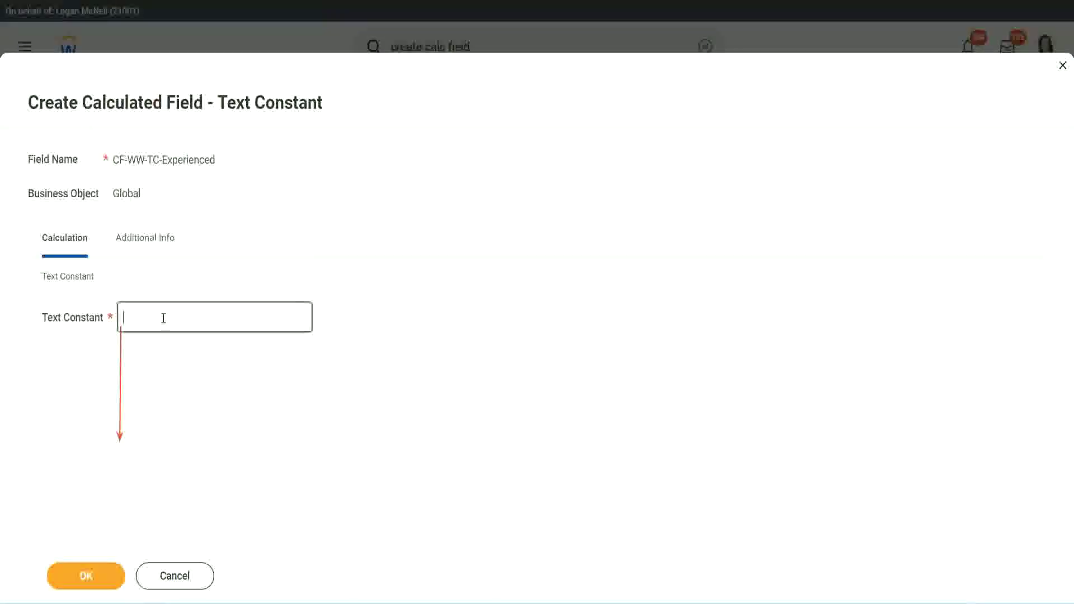
type("Experienced")
left_click(88, 576)
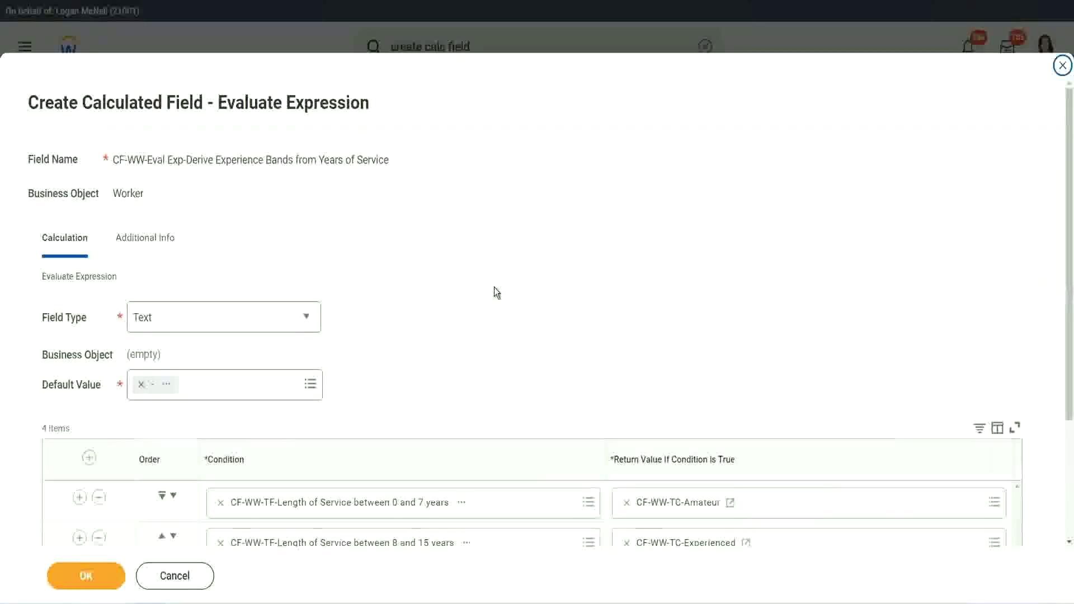
From row 3's Return Value, start a new calculated field on the Global business object.
scroll(494, 287, "down", 3)
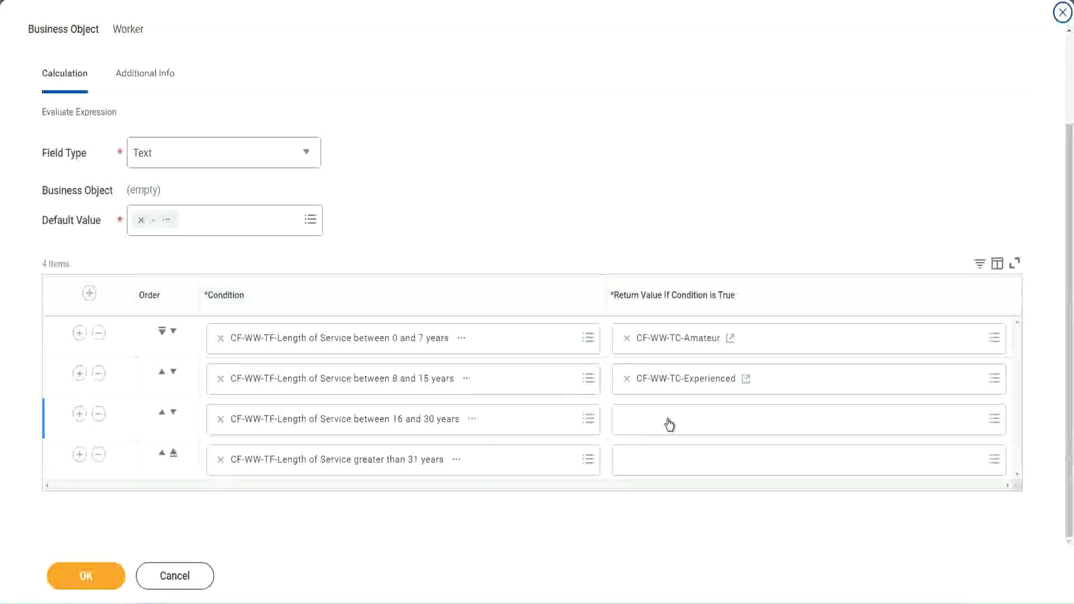
left_click(670, 426)
left_click(672, 391)
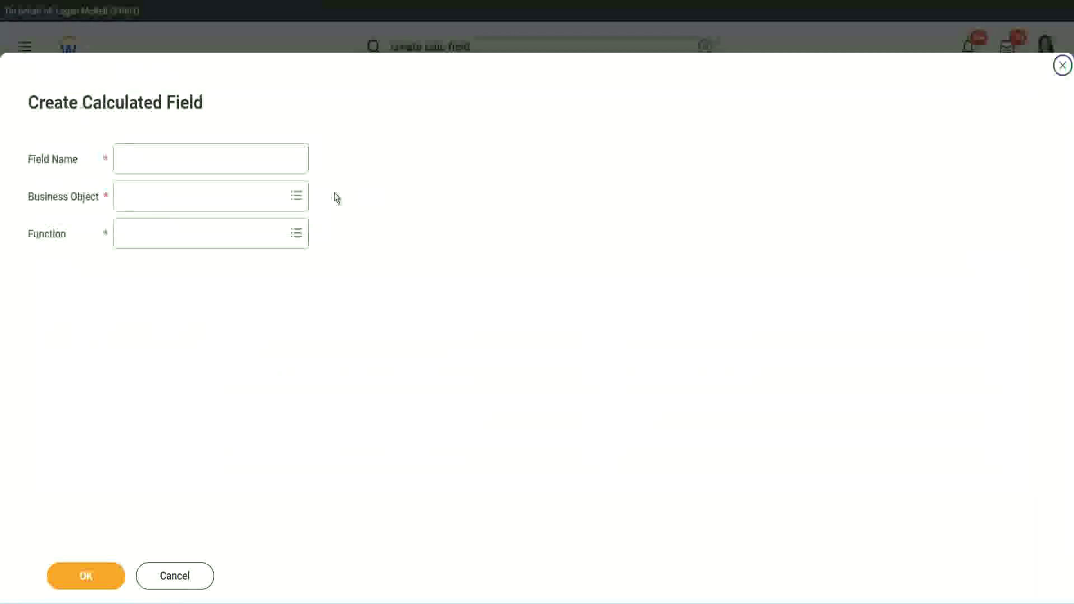
left_click(227, 159)
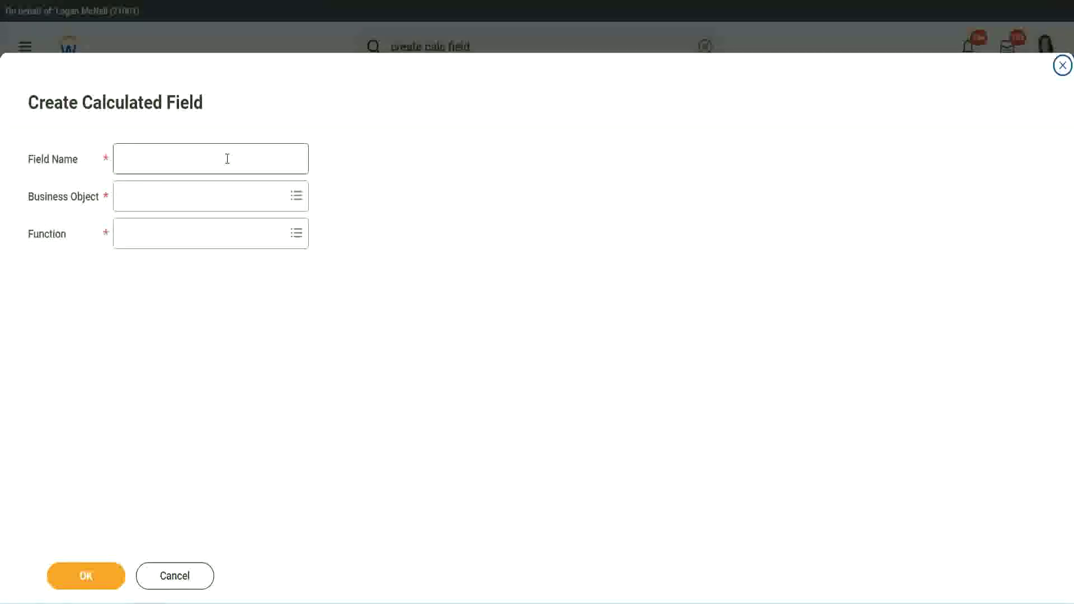
key("ctrl+v")
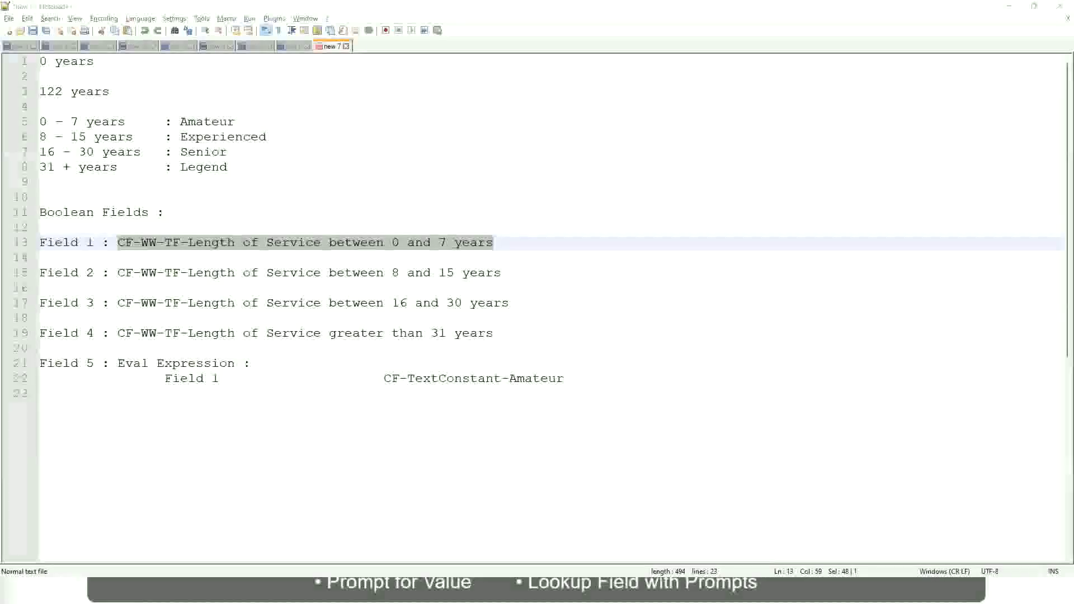
key("alt+Tab")
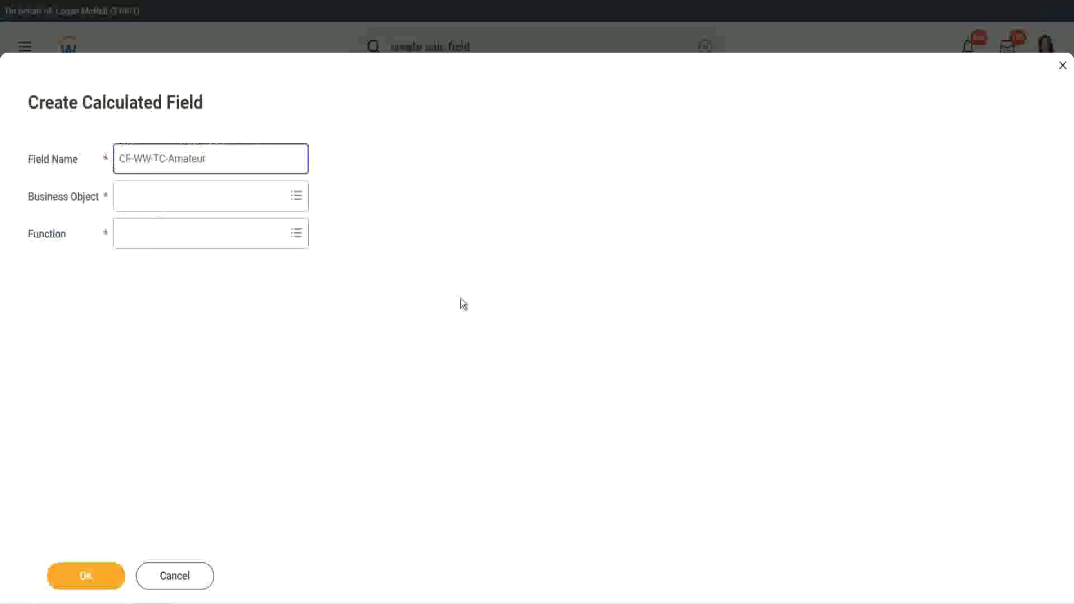
left_click(124, 197)
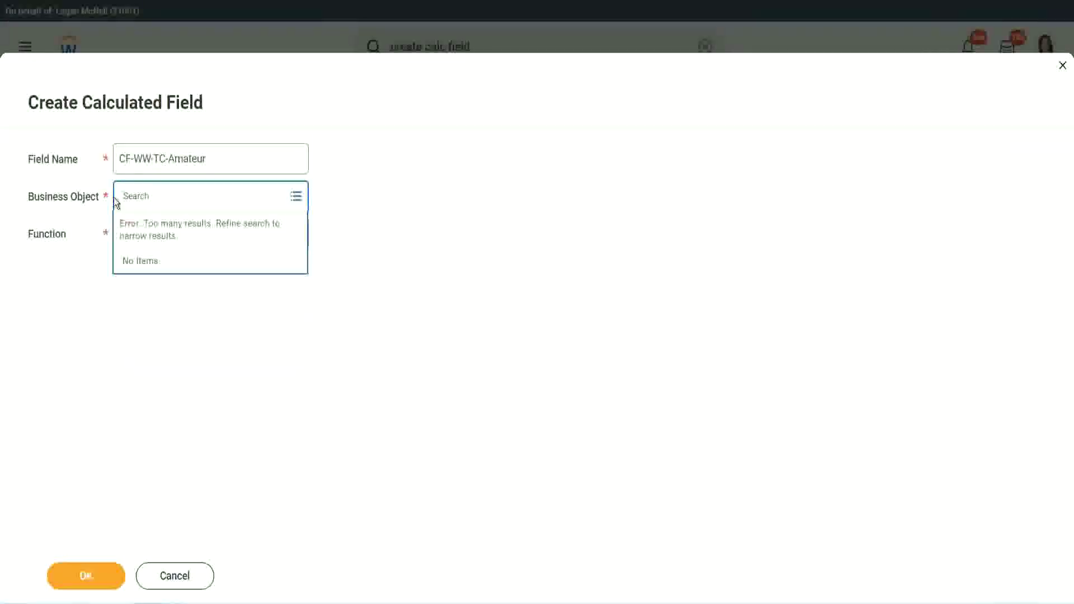
type("global")
key("Return")
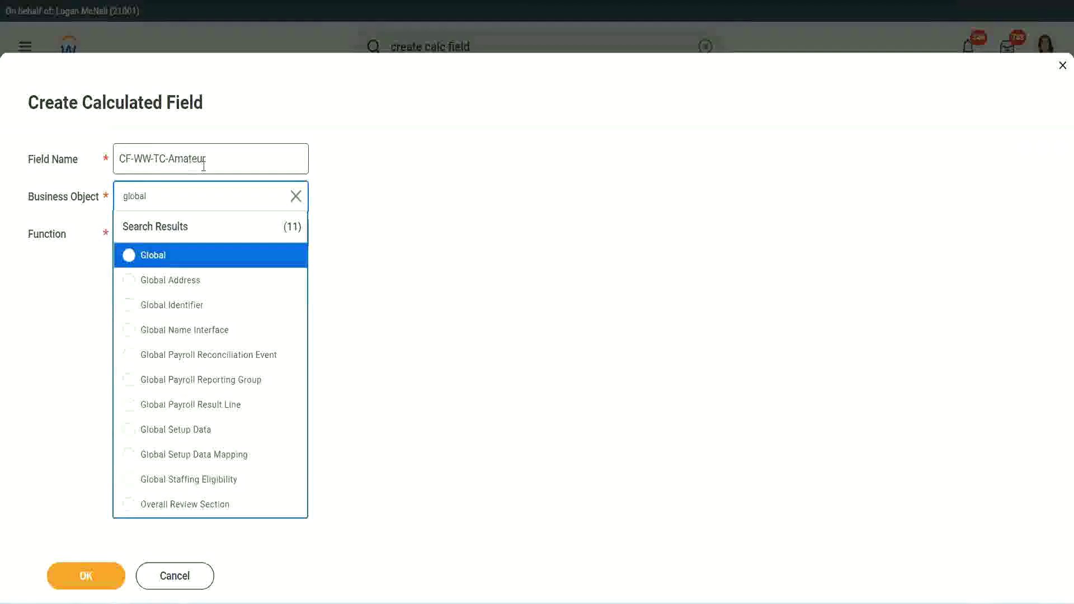
left_click(155, 256)
Name it CF-WW-TC-Senior with Text Constant holding Senior, save it, and copy its name.
double_click(197, 157)
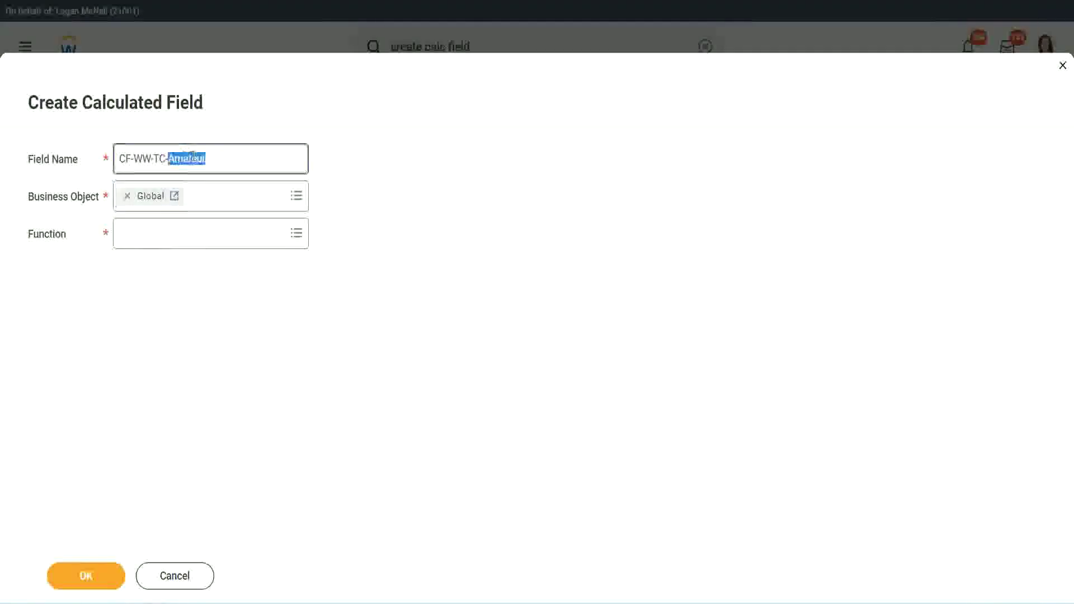
type("Senior")
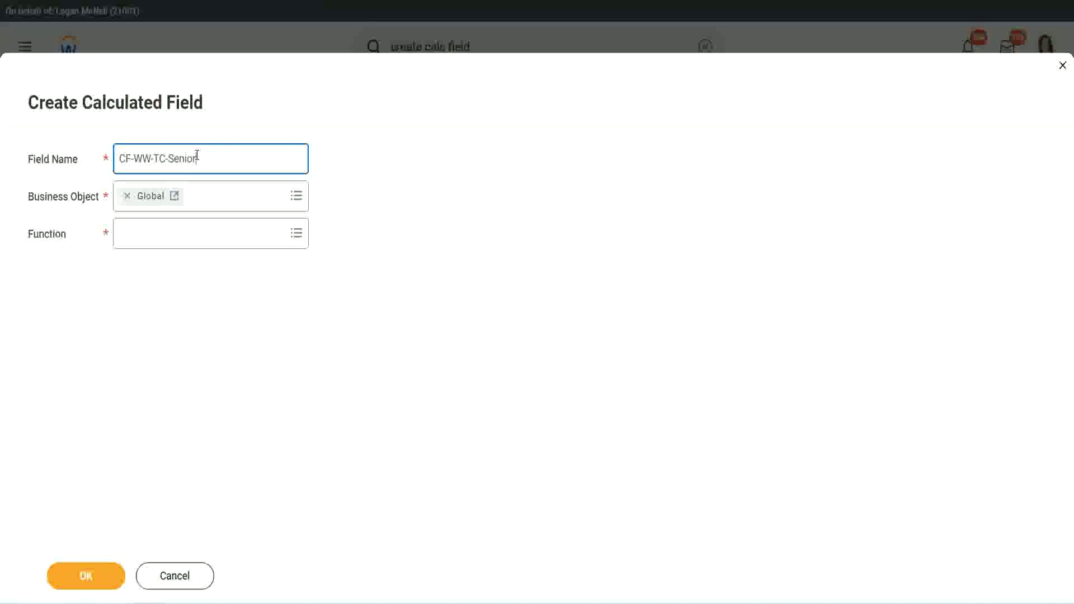
left_click(171, 244)
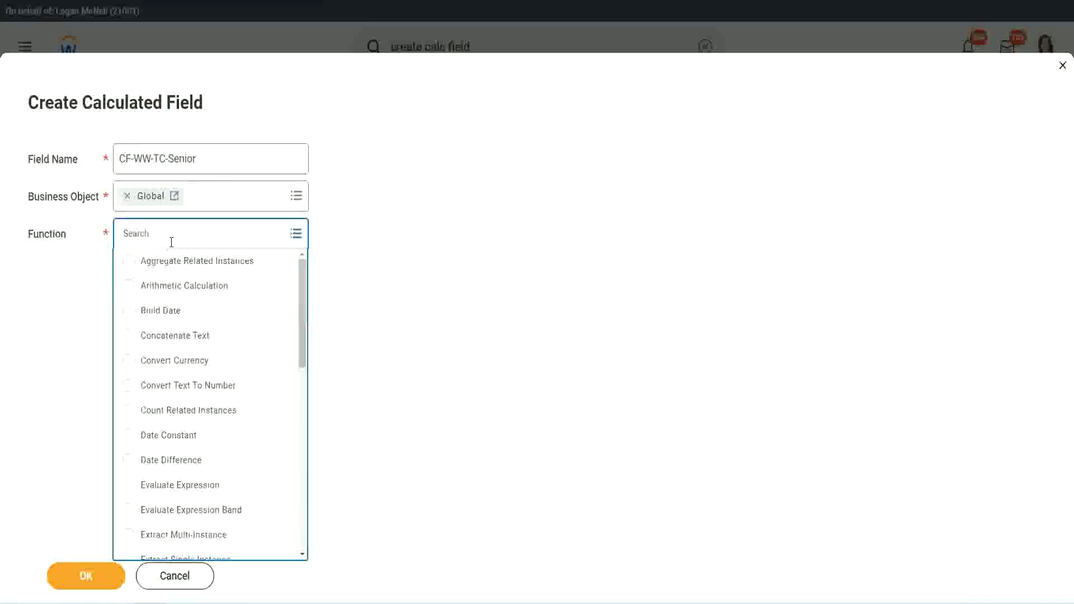
key("Return")
left_click(163, 287)
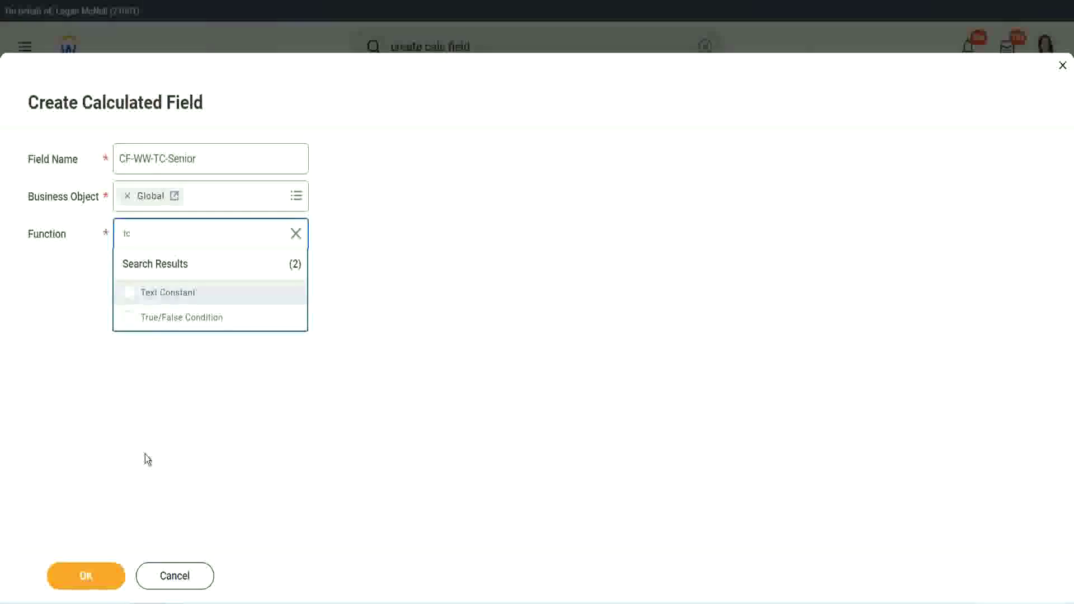
left_click(87, 576)
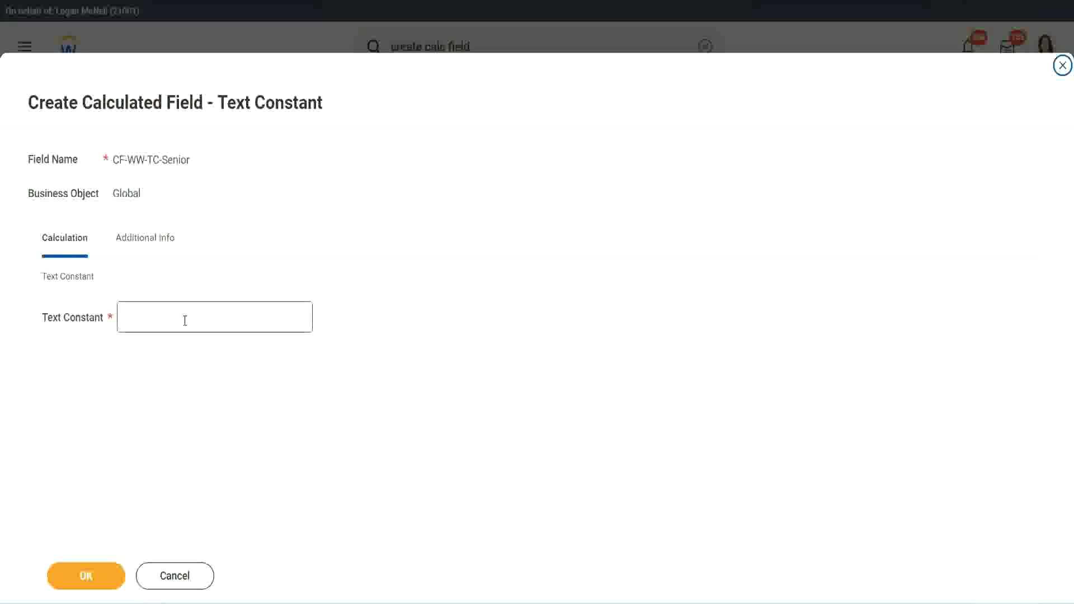
left_click(183, 317)
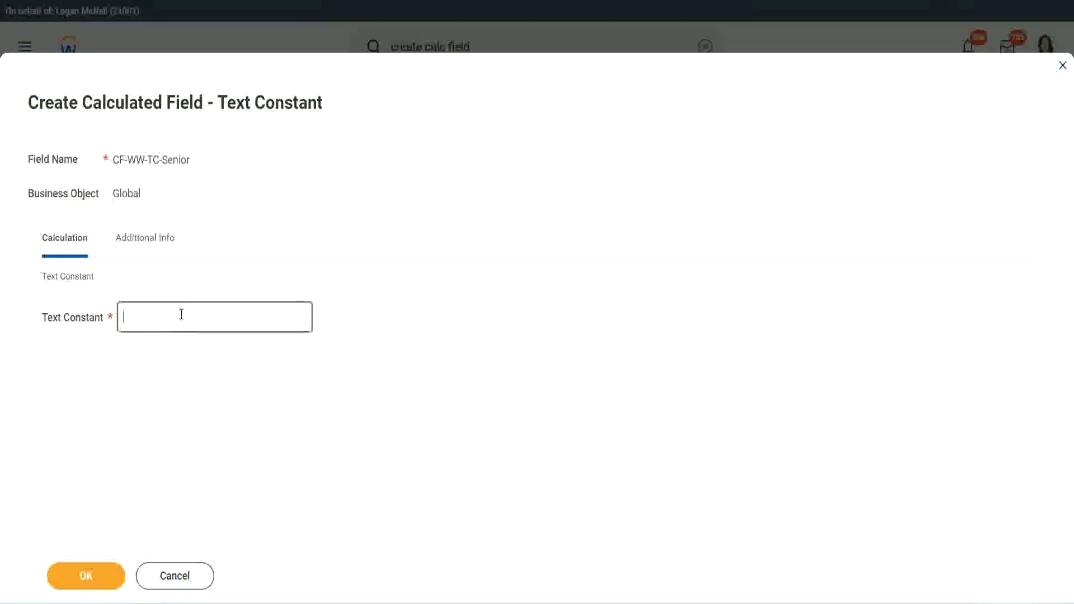
type("Senior")
left_click(106, 582)
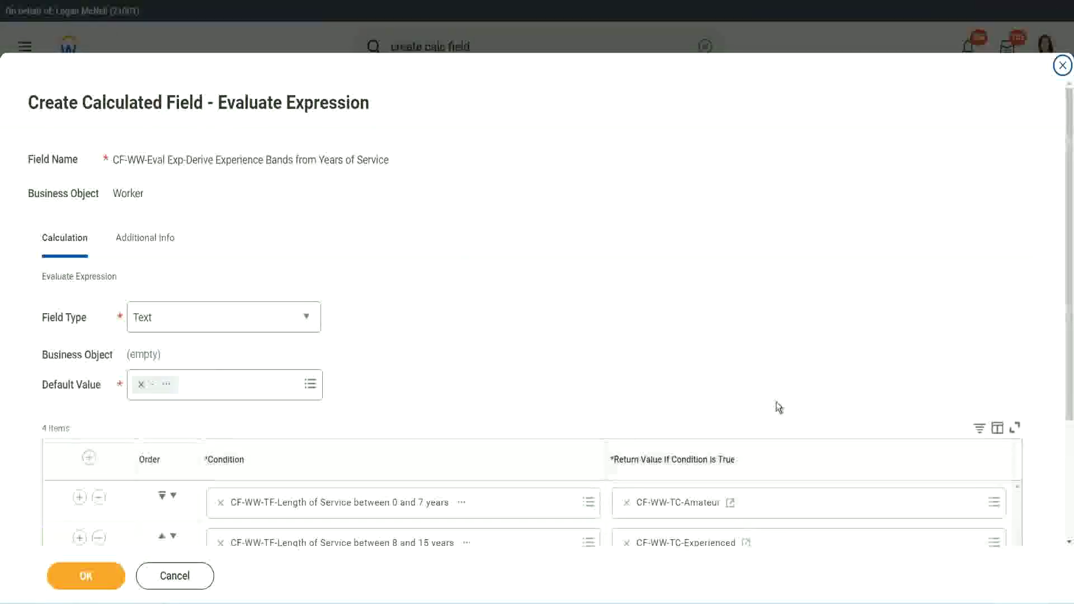
scroll(777, 401, "down", 3)
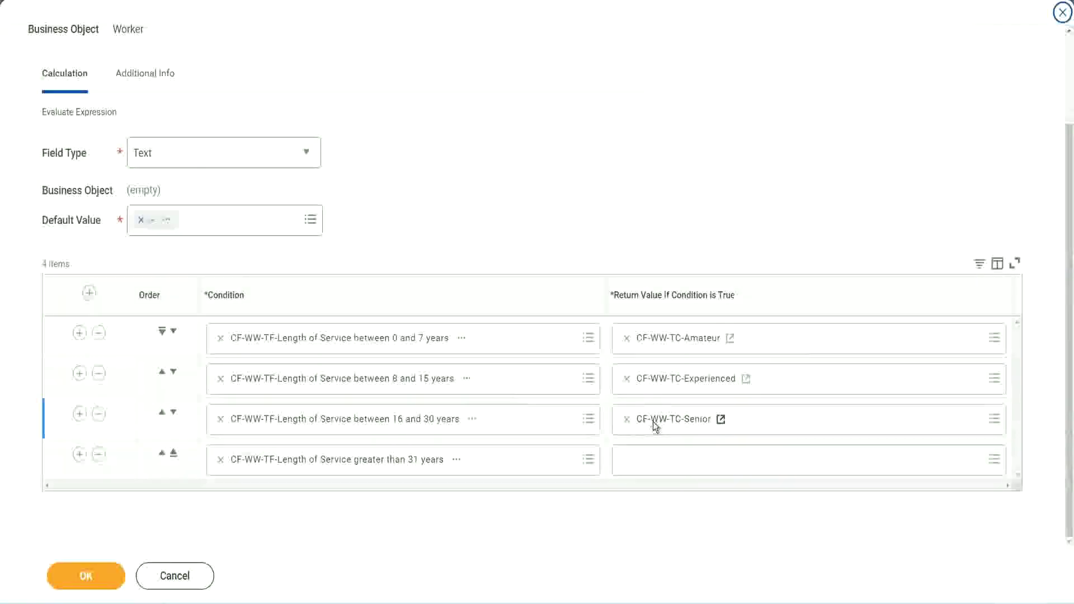
right_click(653, 421)
Start a new field for row 4's return value named CF-WW-TC-Legend on Global.
left_click(677, 483)
left_click(654, 463)
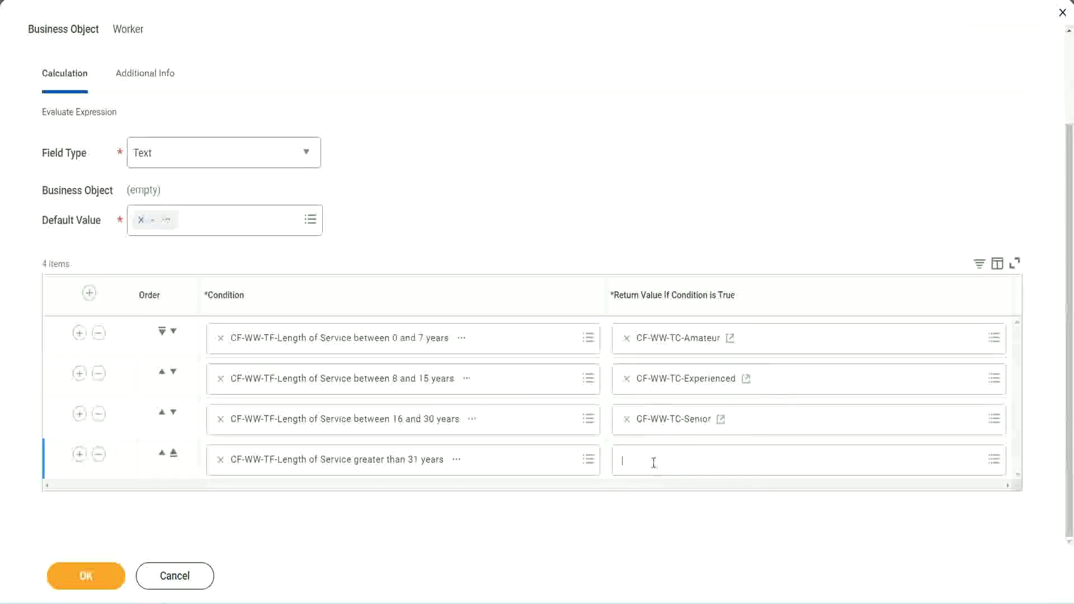
key("Escape")
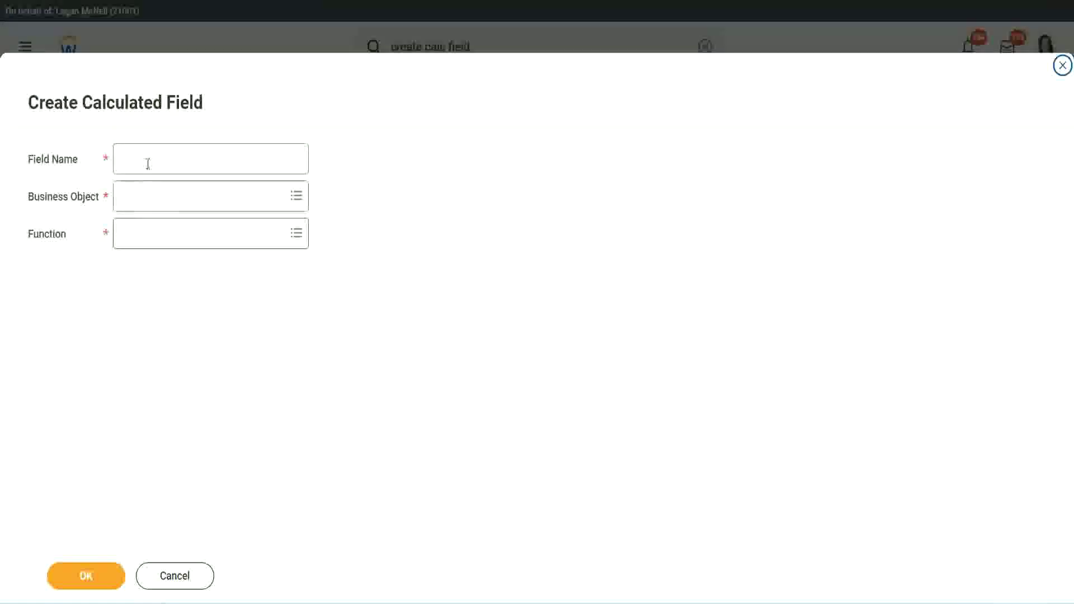
left_click(149, 162)
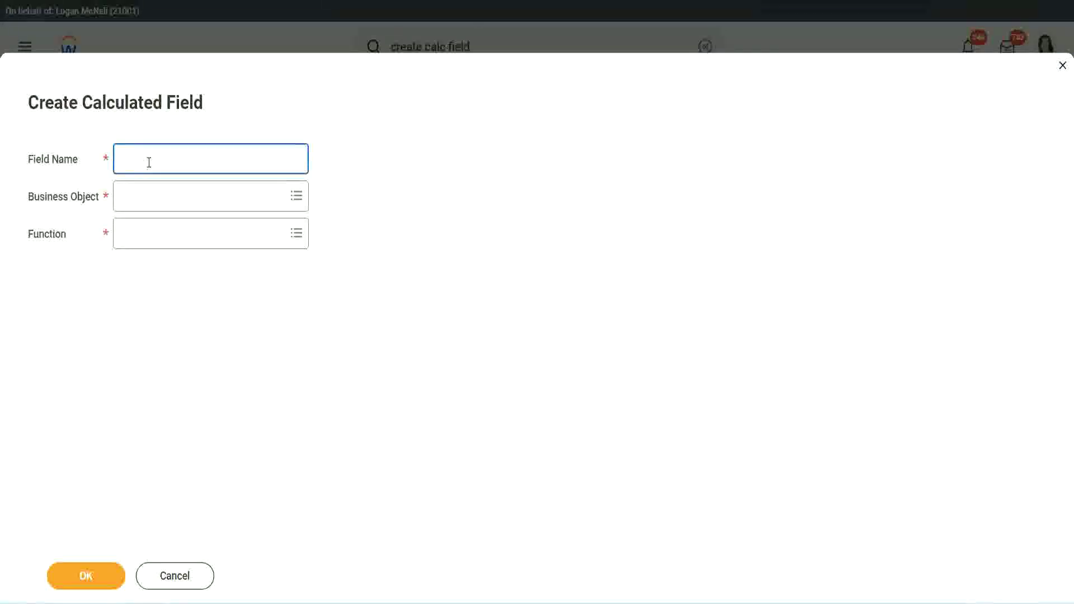
key("ctrl+v")
double_click(183, 159)
type("Legen")
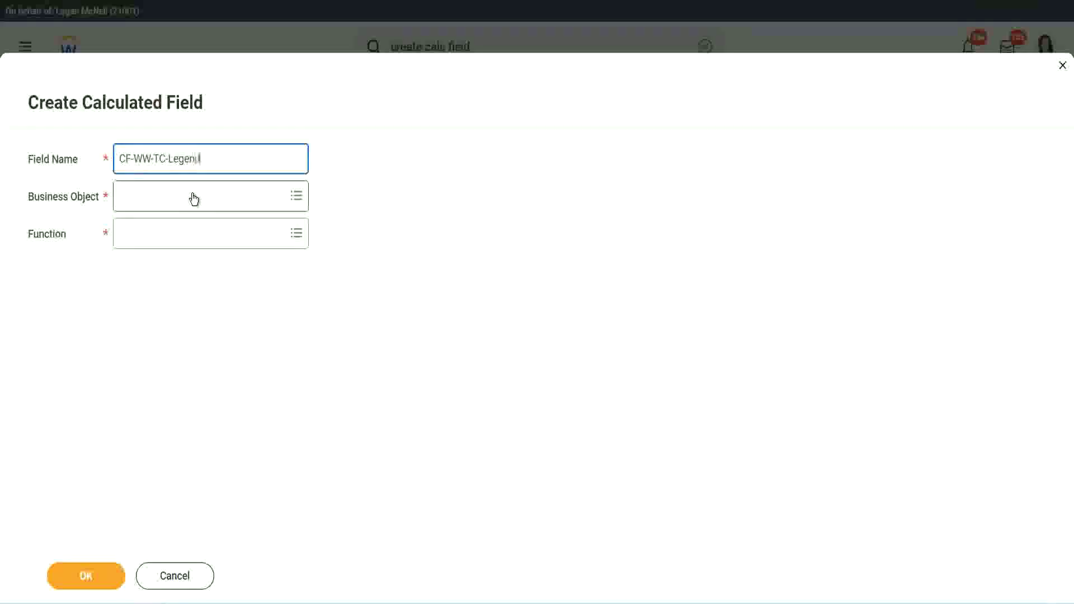
type("d")
left_click(151, 205)
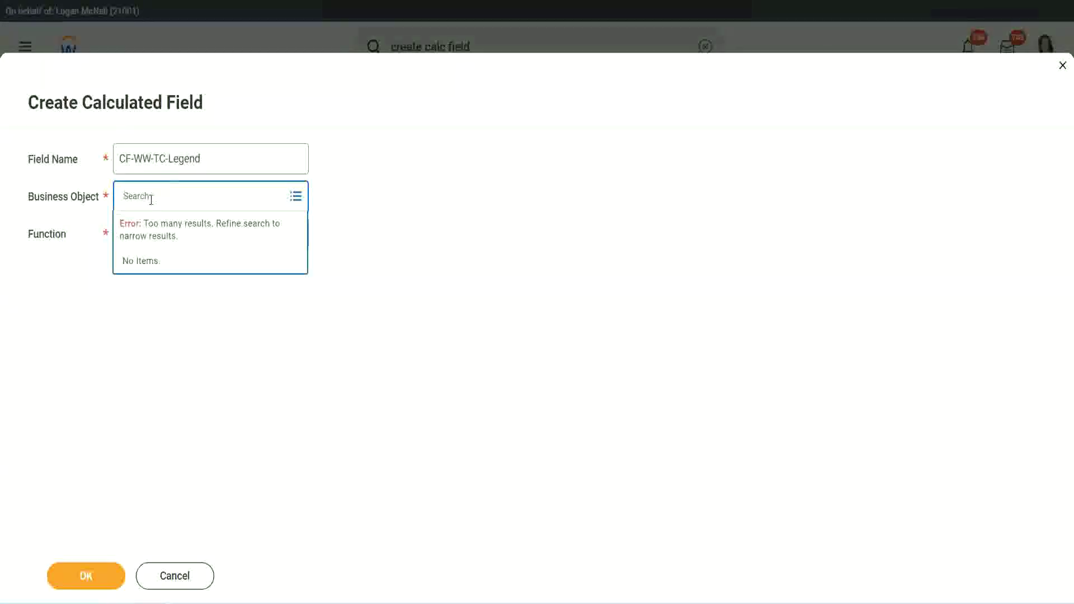
type("Stobal")
key("Return")
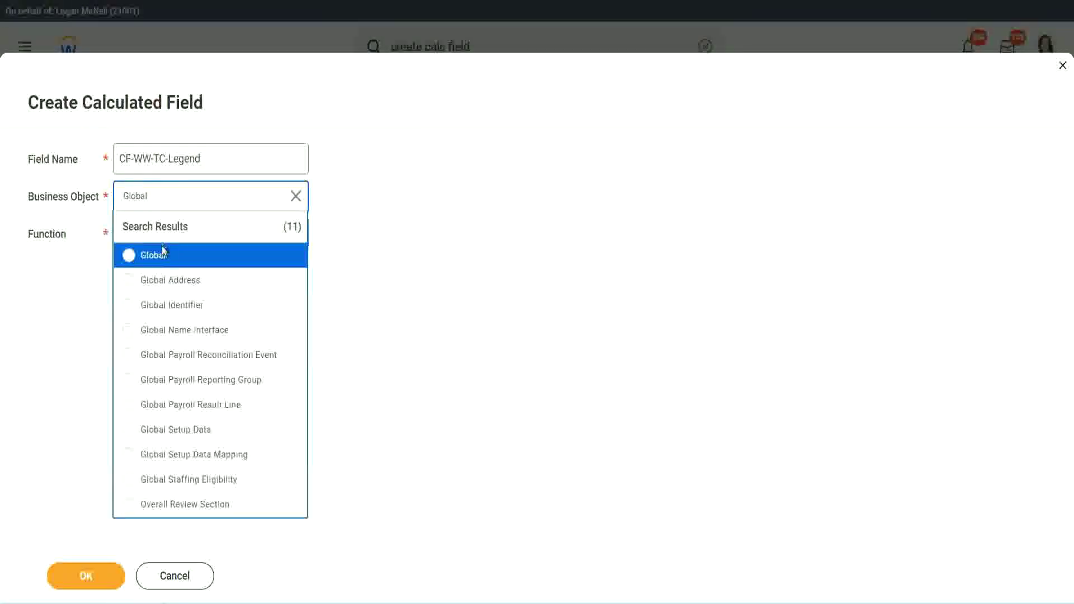
left_click(160, 258)
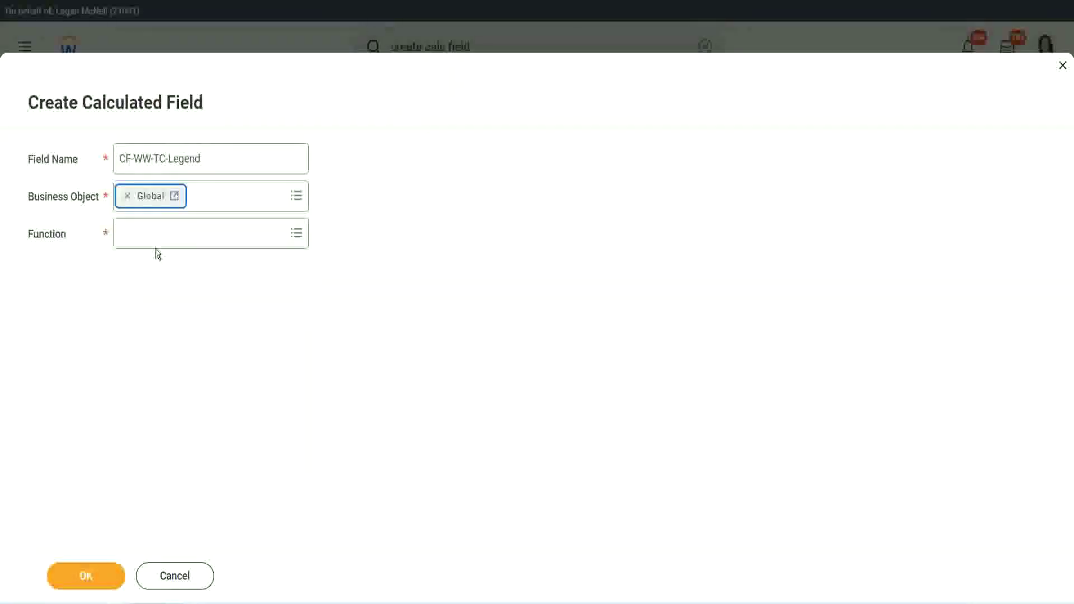
Choose the Text Constant function, enter Legend as its text, and save.
left_click(154, 232)
type("tc")
key("Return")
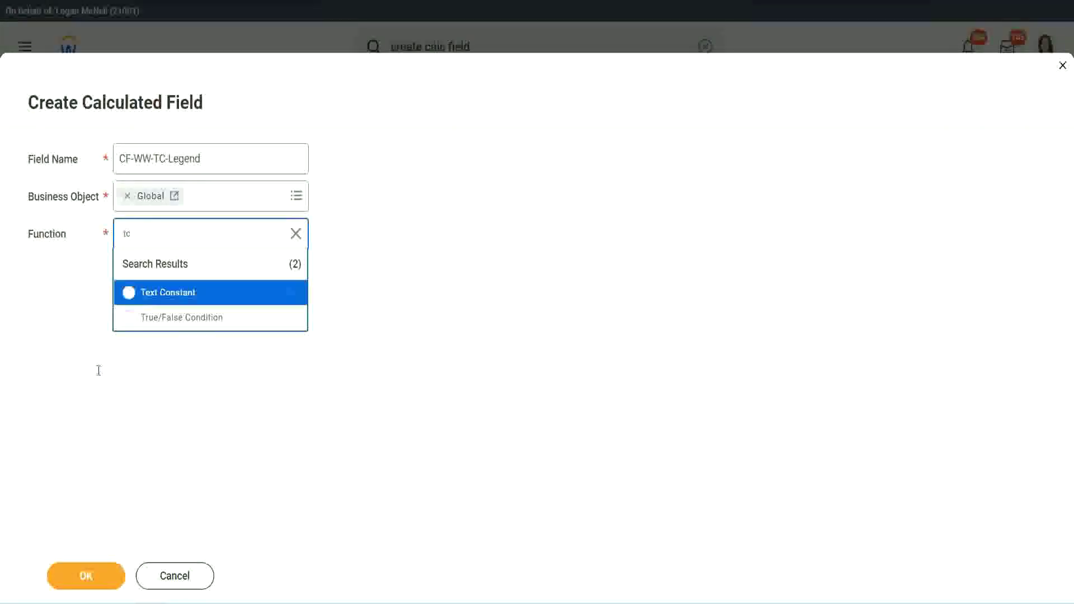
left_click(199, 298)
left_click(92, 557)
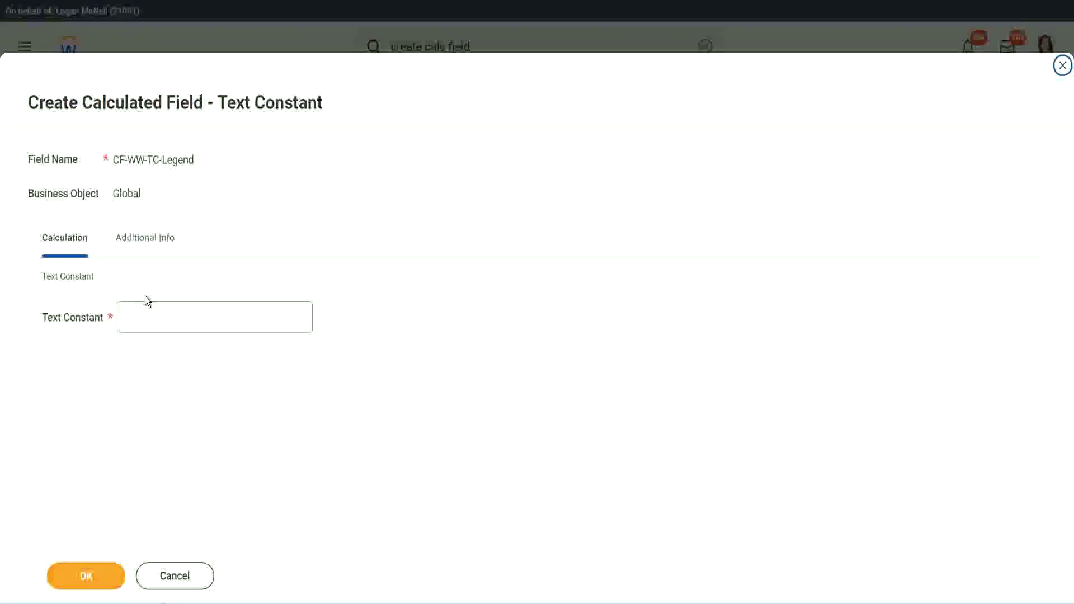
left_click(139, 319)
type("Legend")
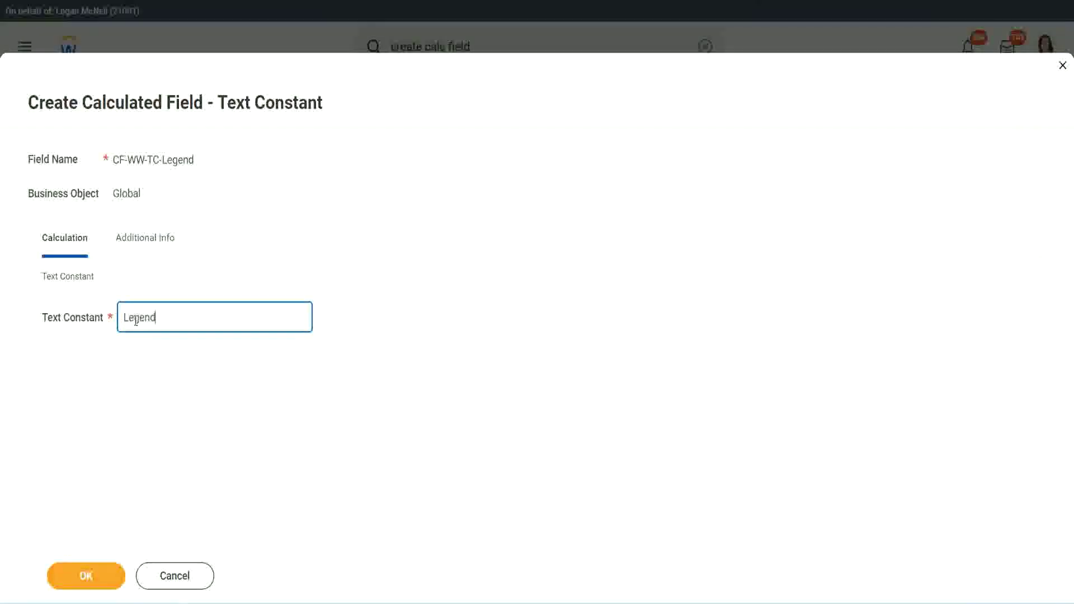
left_click(102, 573)
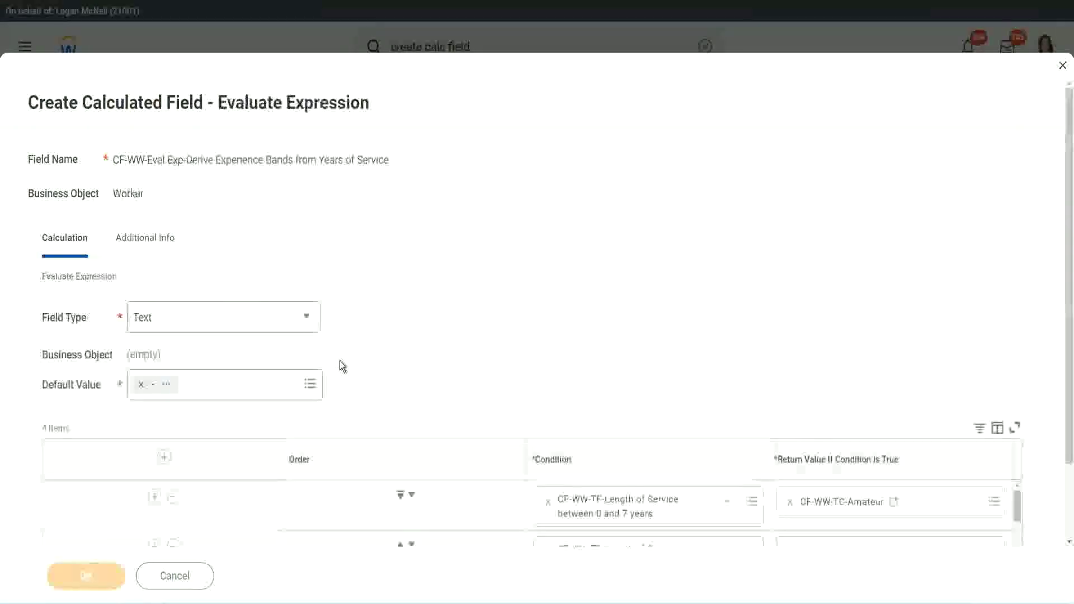
Review the four condition rows returning Amateur, Experienced, Senior and Legend constants.
scroll(568, 298, "down", 3)
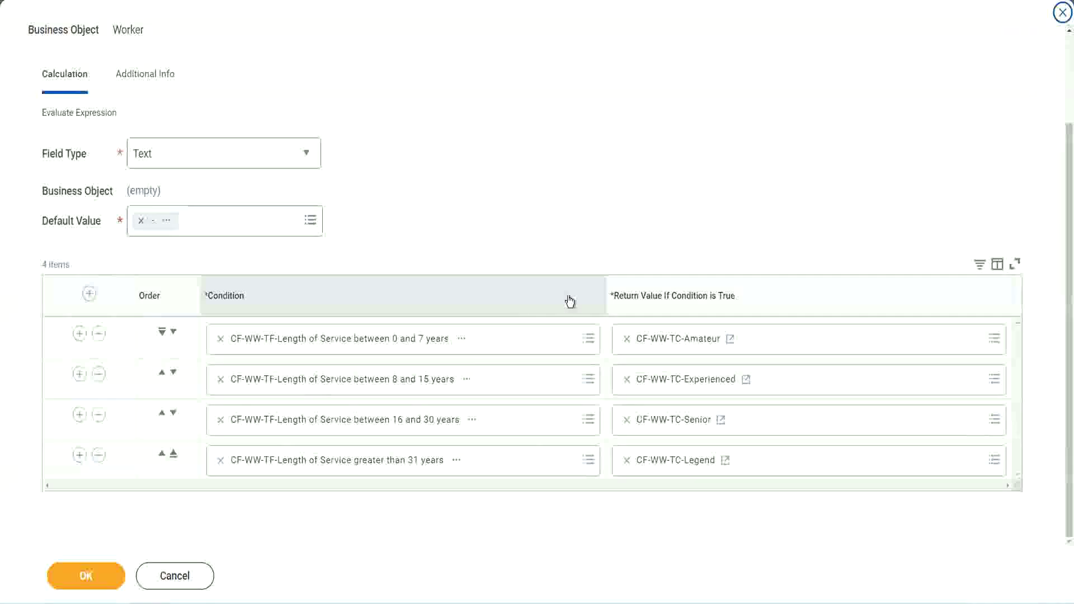
scroll(456, 227, "up", 1)
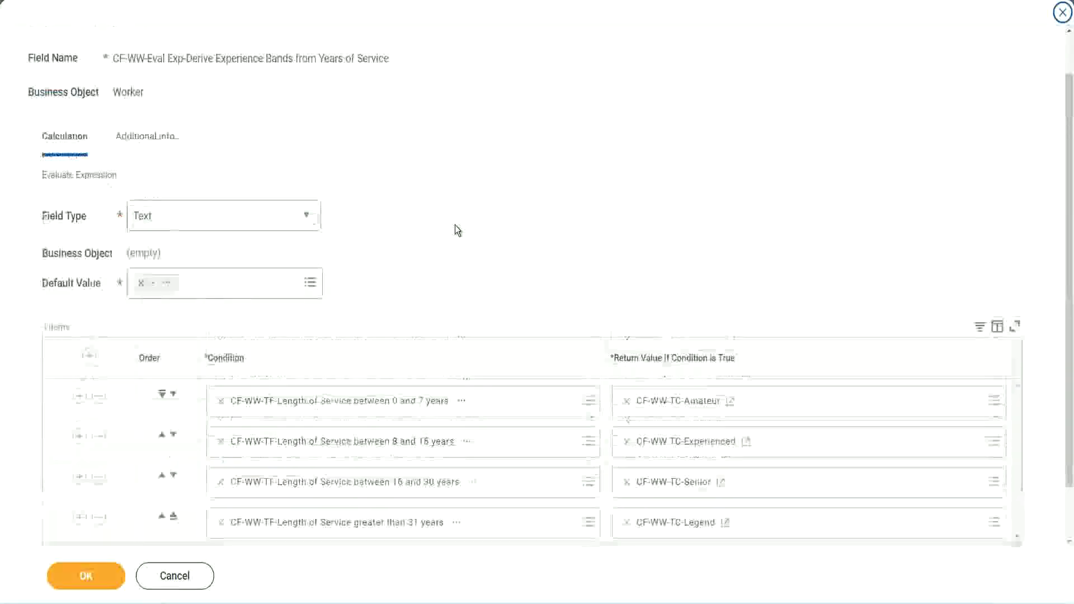
scroll(455, 225, "up", 1)
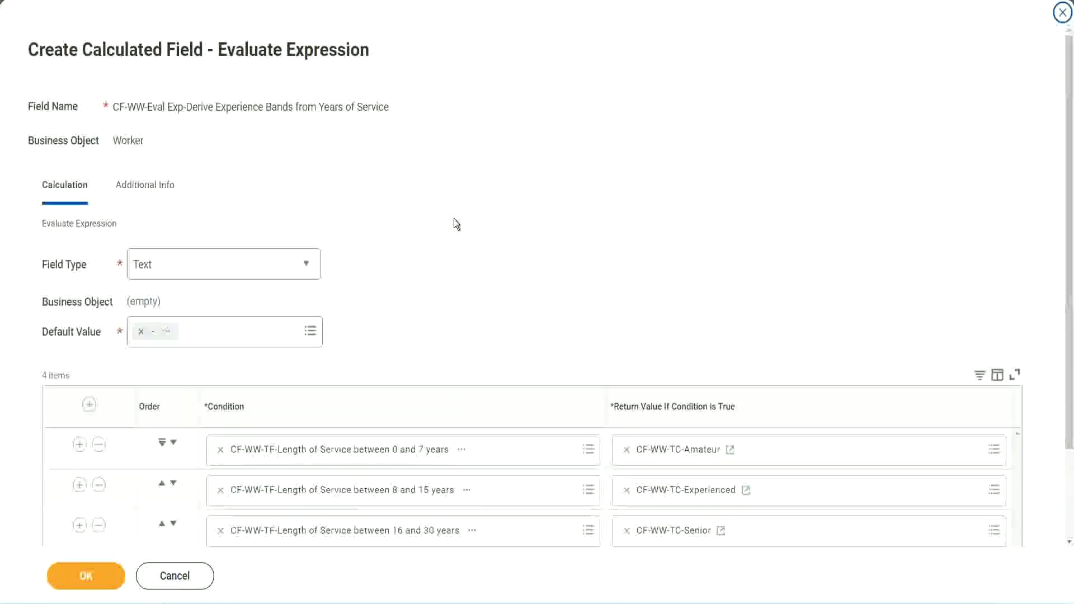
scroll(454, 219, "down", 2)
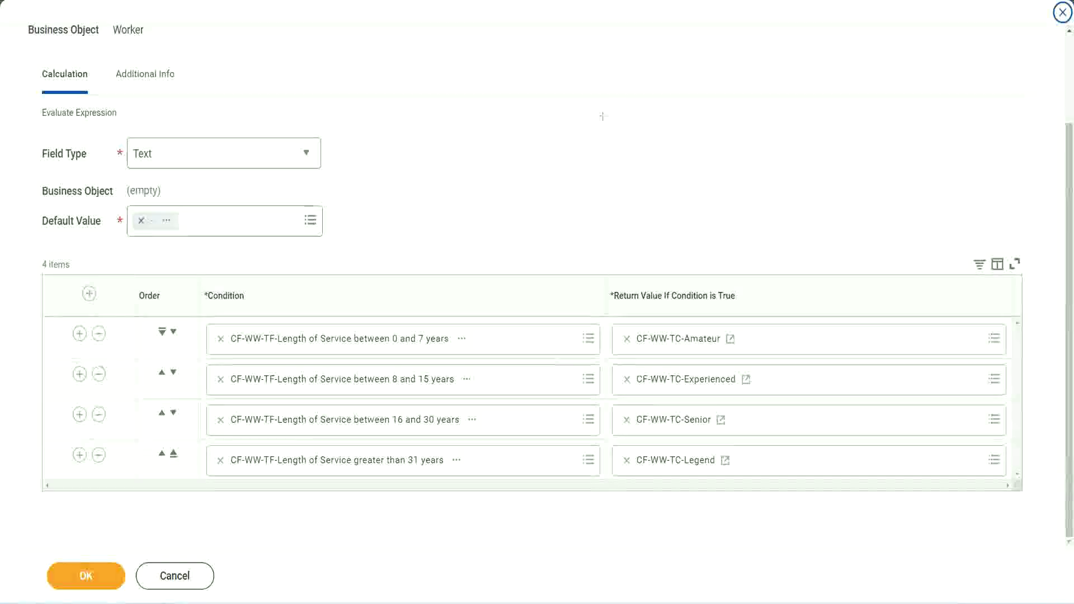
mouse_move(688, 160)
left_mouse_down()
mouse_move(681, 229)
mouse_move(697, 264)
left_mouse_up()
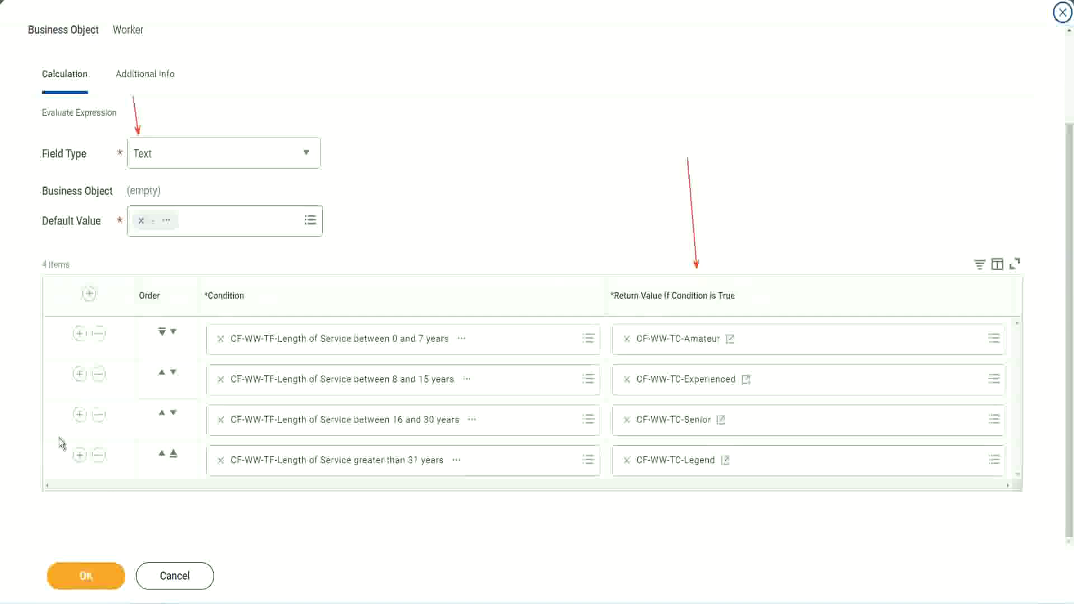
Save the Experience Bands expression field and copy its name from the confirmation page.
left_click(93, 575)
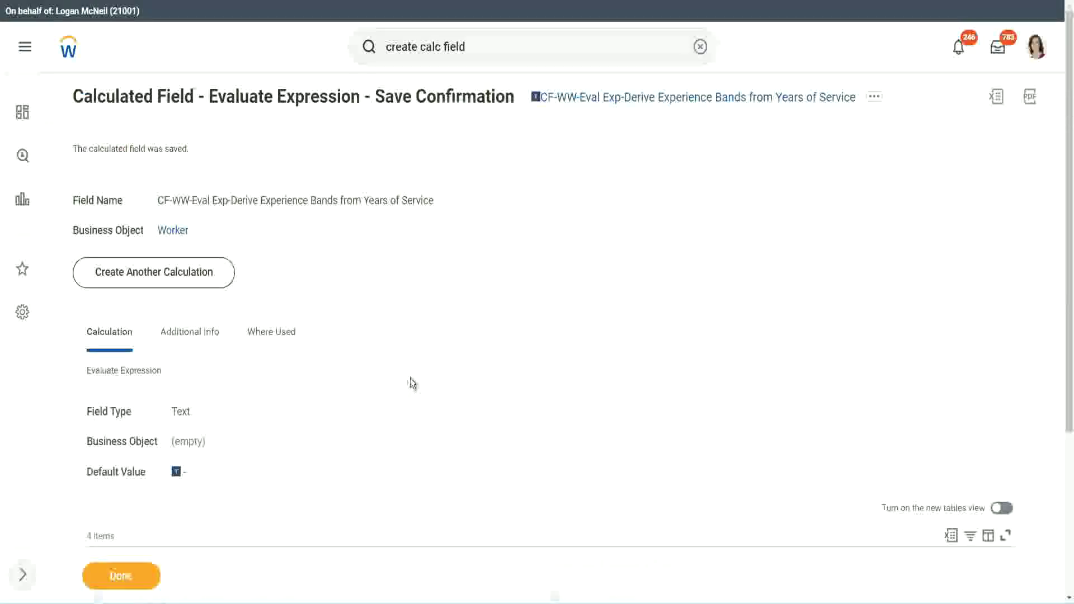
scroll(411, 383, "down", 4)
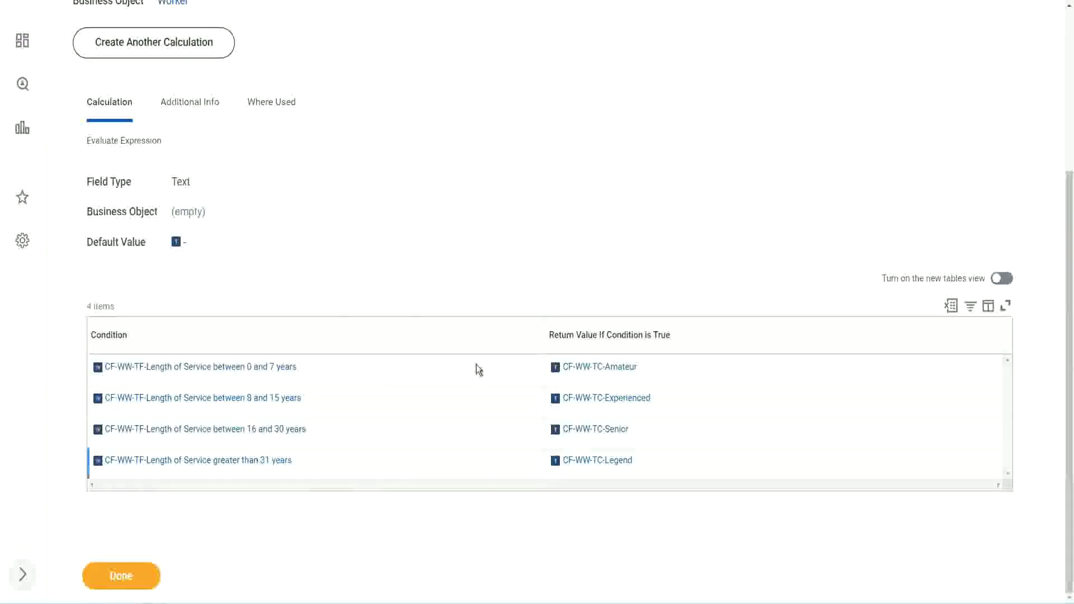
scroll(331, 293, "up", 4)
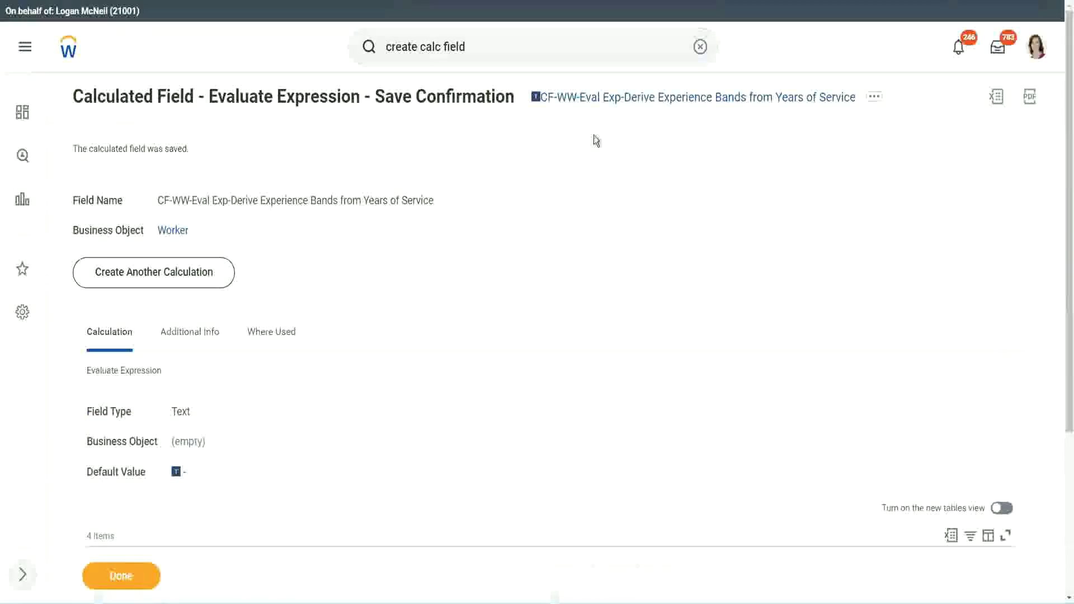
right_click(631, 107)
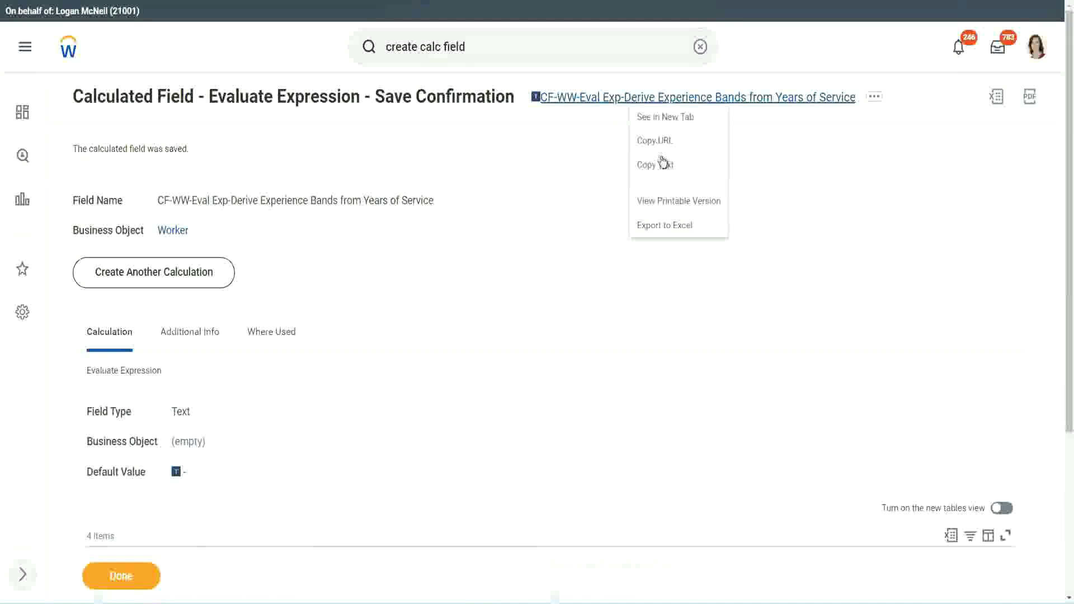
left_click(662, 175)
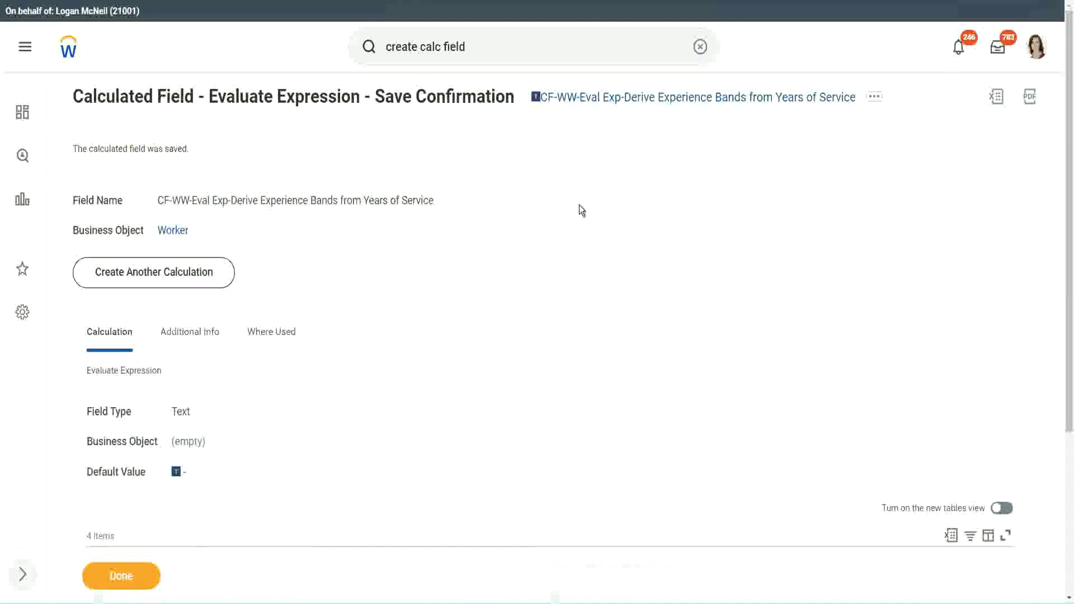
Open WW Employee Details for editing and add a new blank column row at the end.
left_click(119, 577)
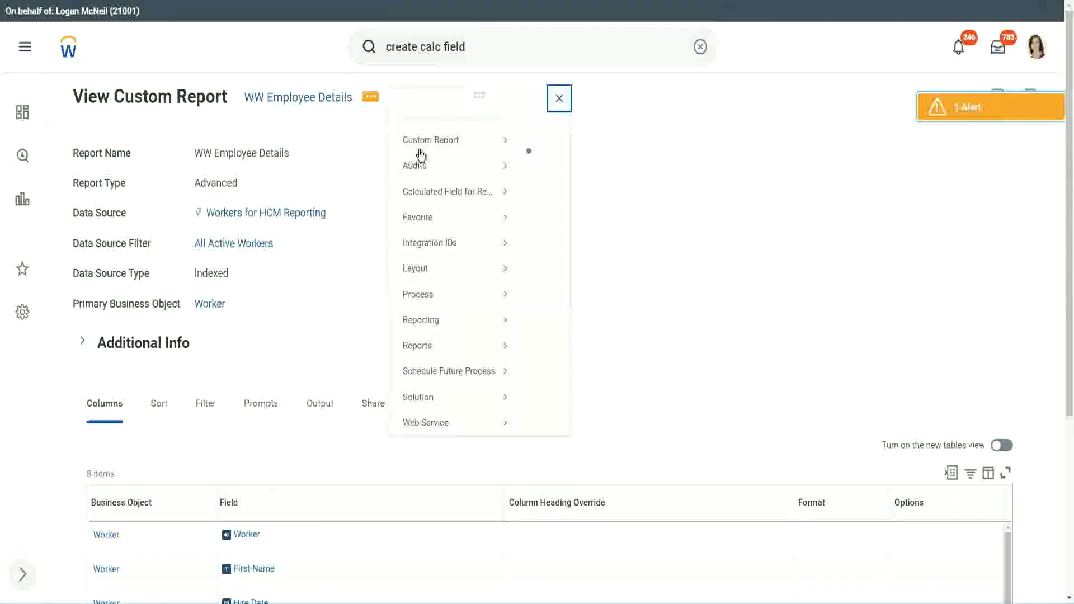
mouse_move(439, 159)
left_click(541, 159)
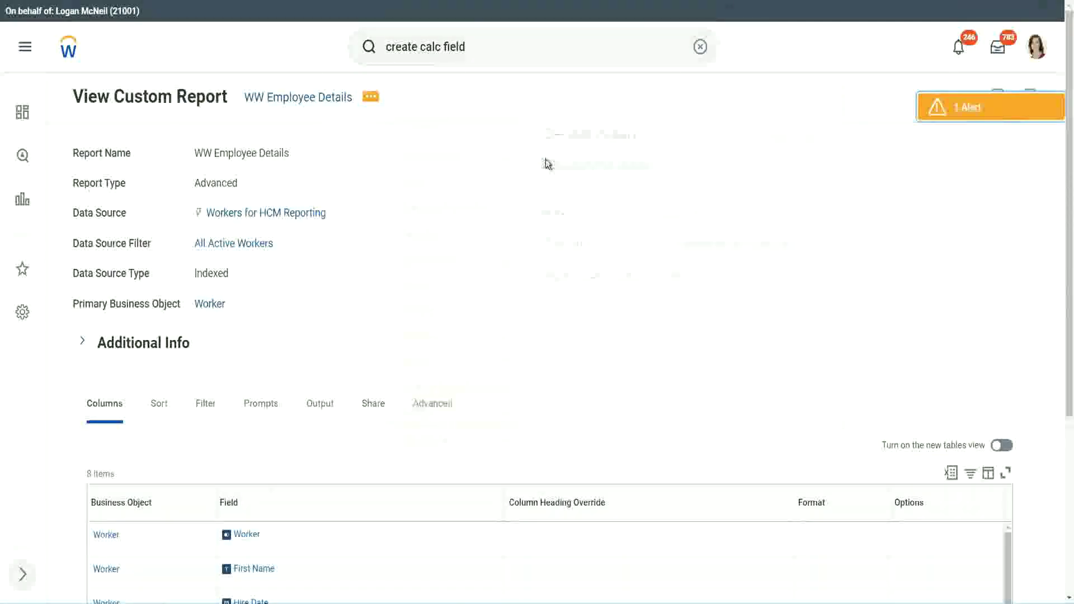
scroll(392, 243, "down", 5)
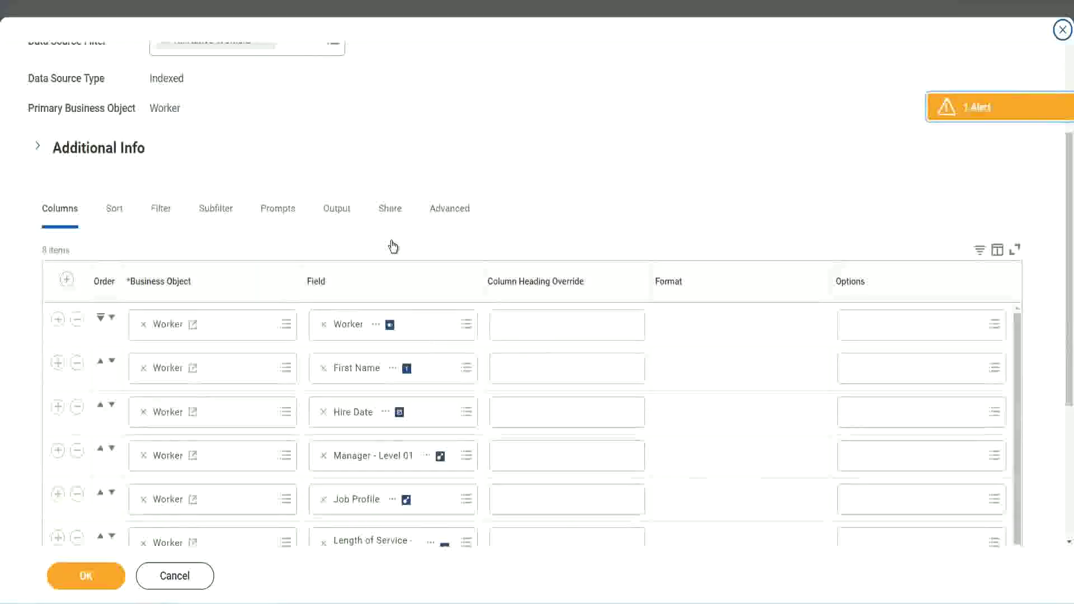
scroll(393, 246, "down", 2)
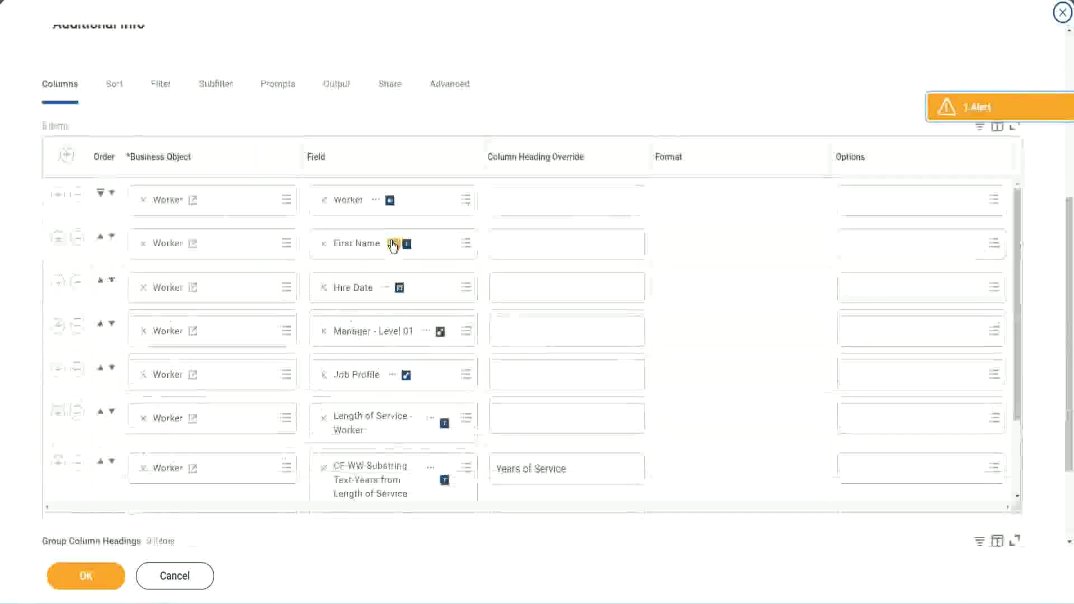
left_click(57, 463)
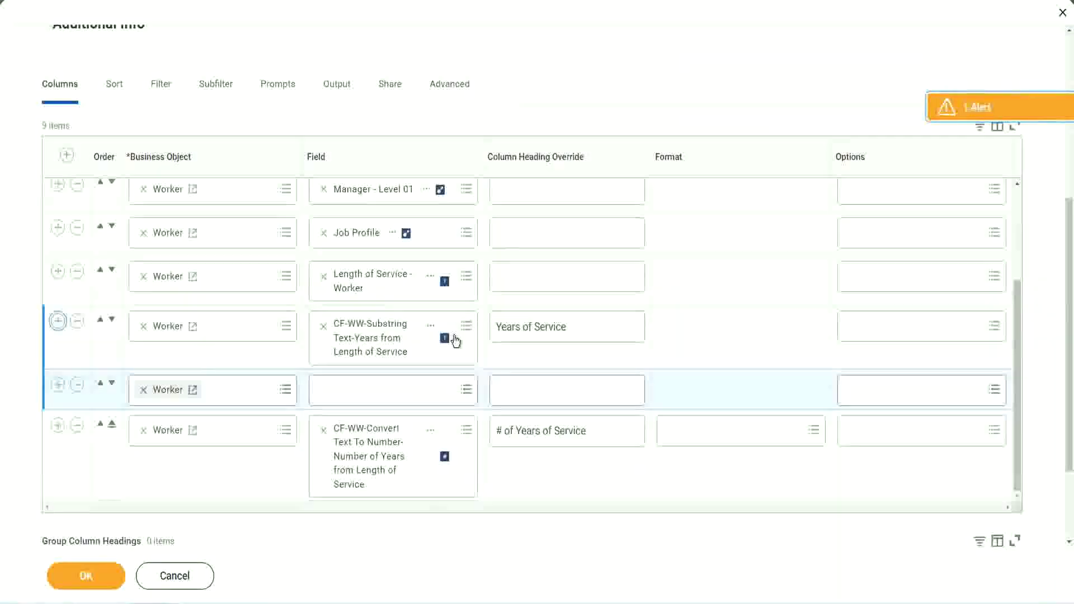
scroll(563, 369, "down", 2)
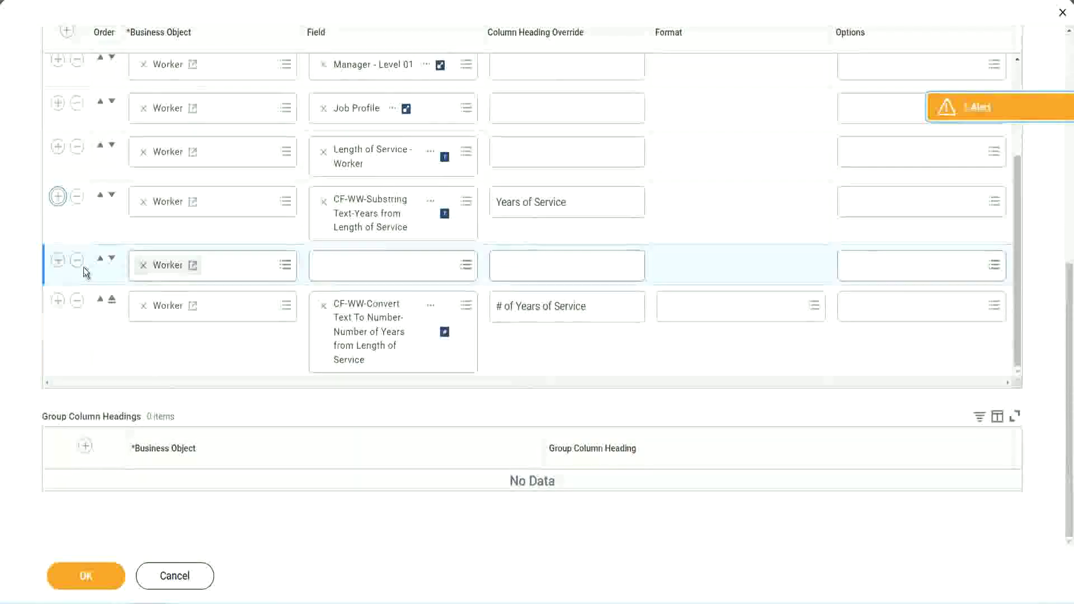
left_click(112, 259)
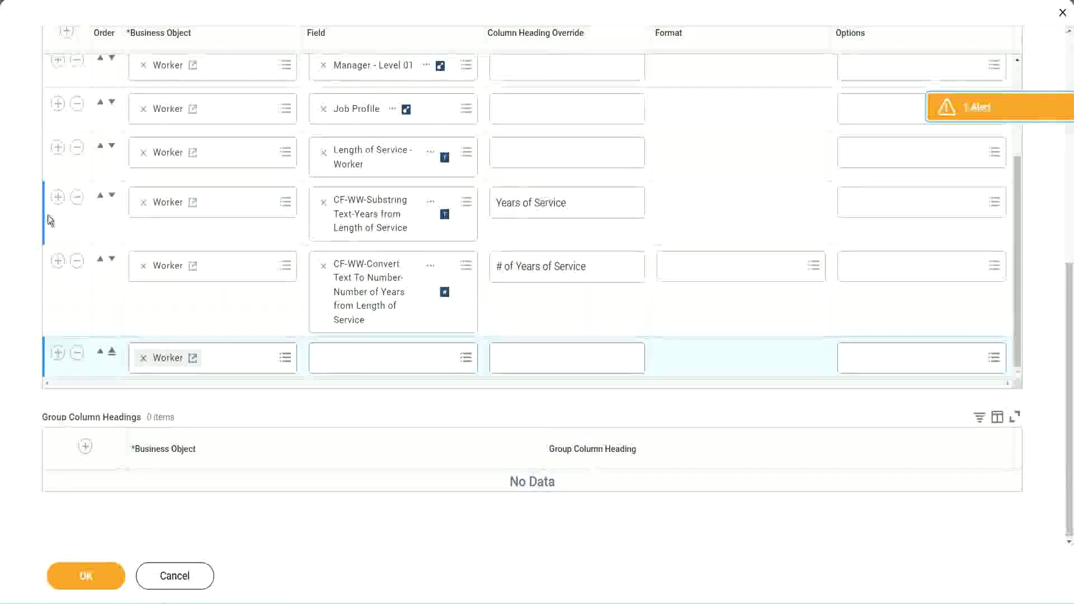
Delete the Years of Service column, then set the new row to the Experience Bands field and heading.
left_click(77, 198)
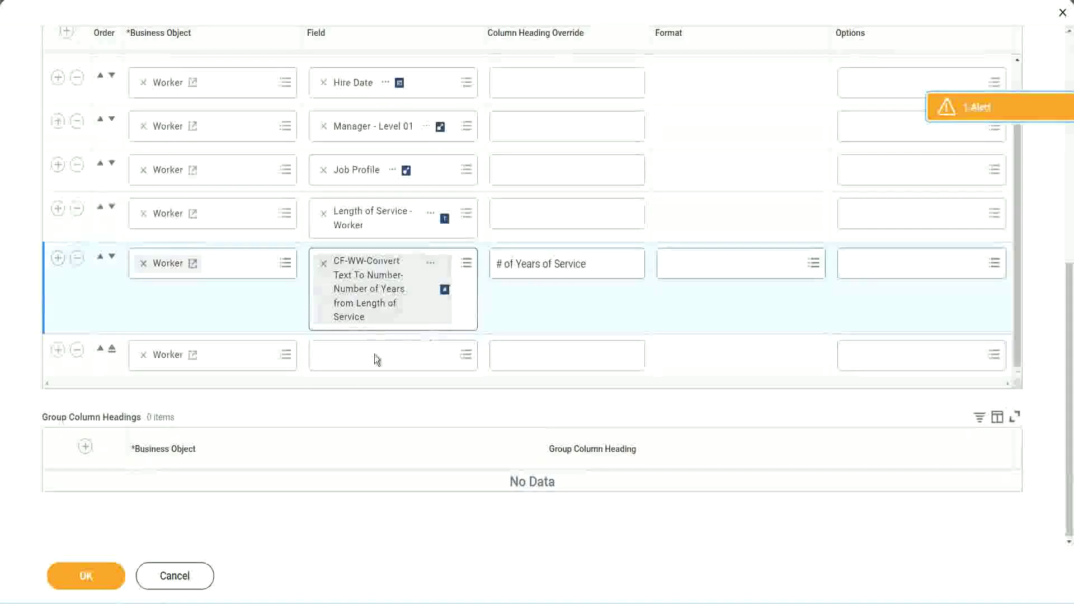
left_click(351, 355)
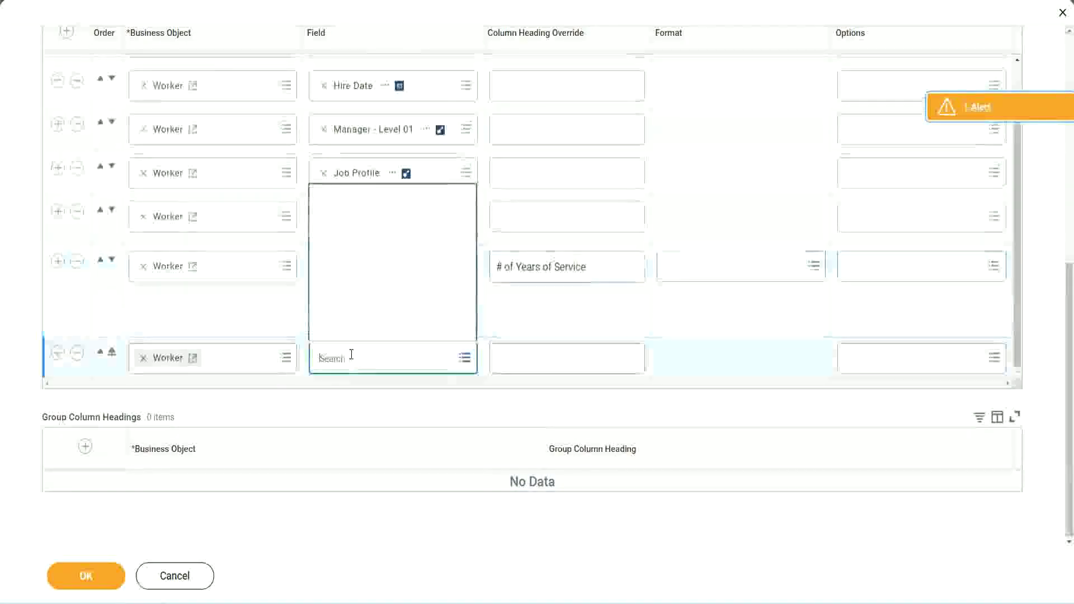
key("ctrl+v")
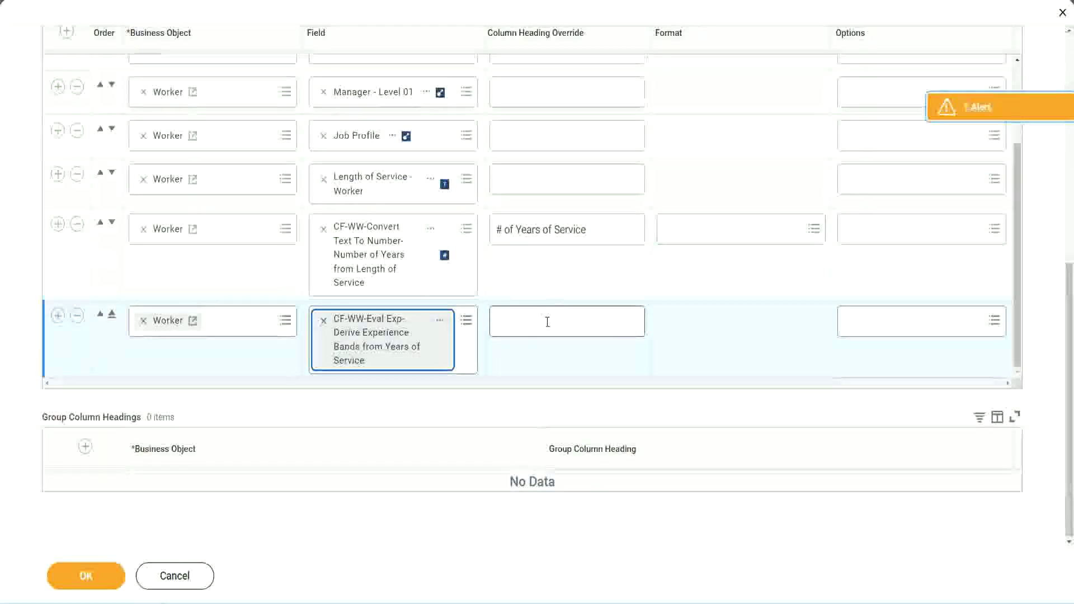
left_click(548, 322)
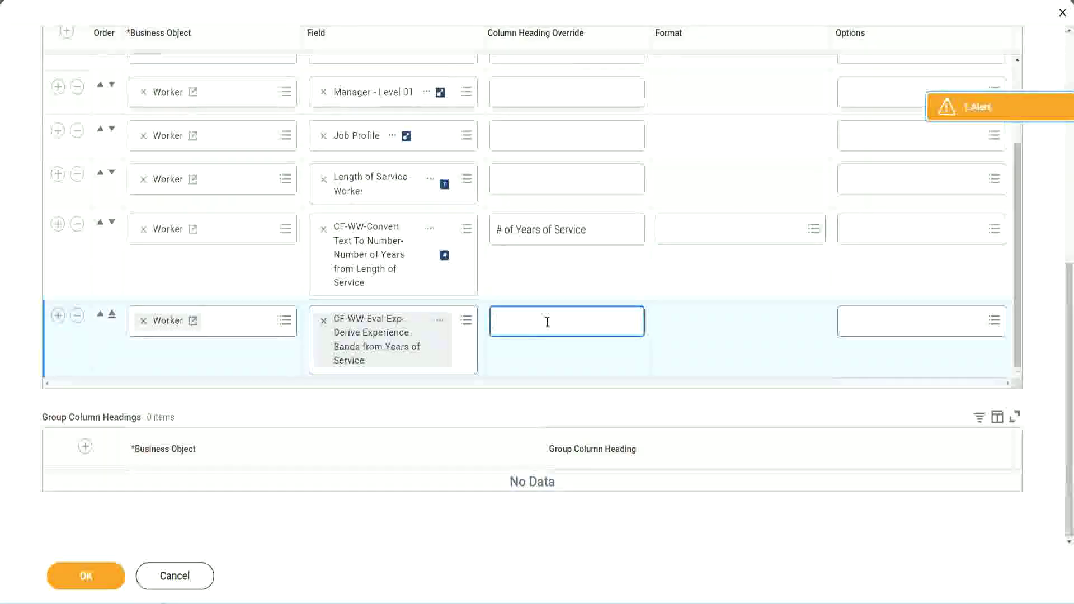
type("Exper")
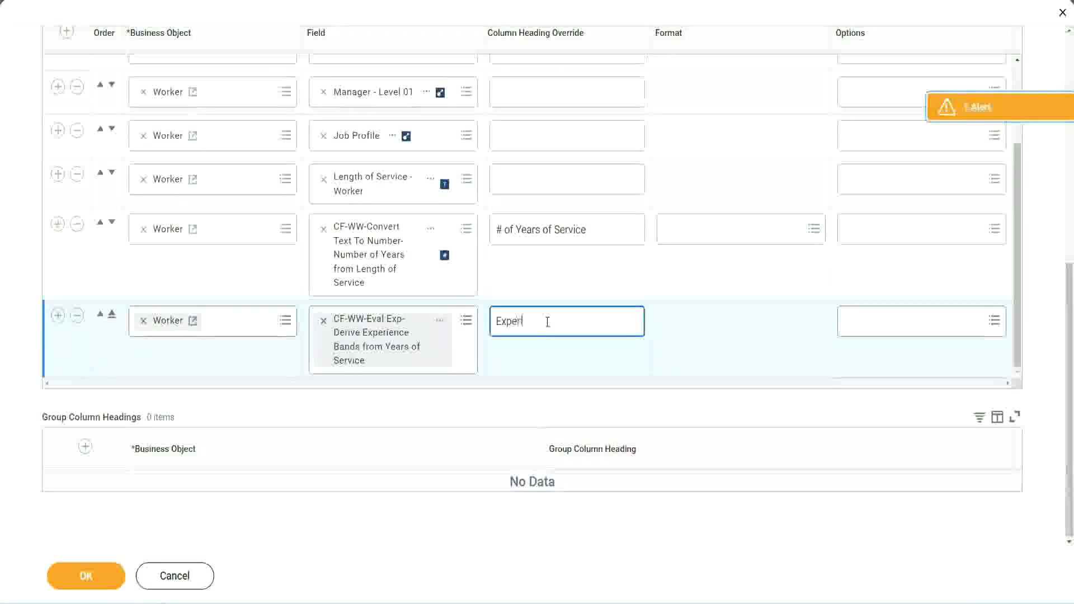
type("ience Bands")
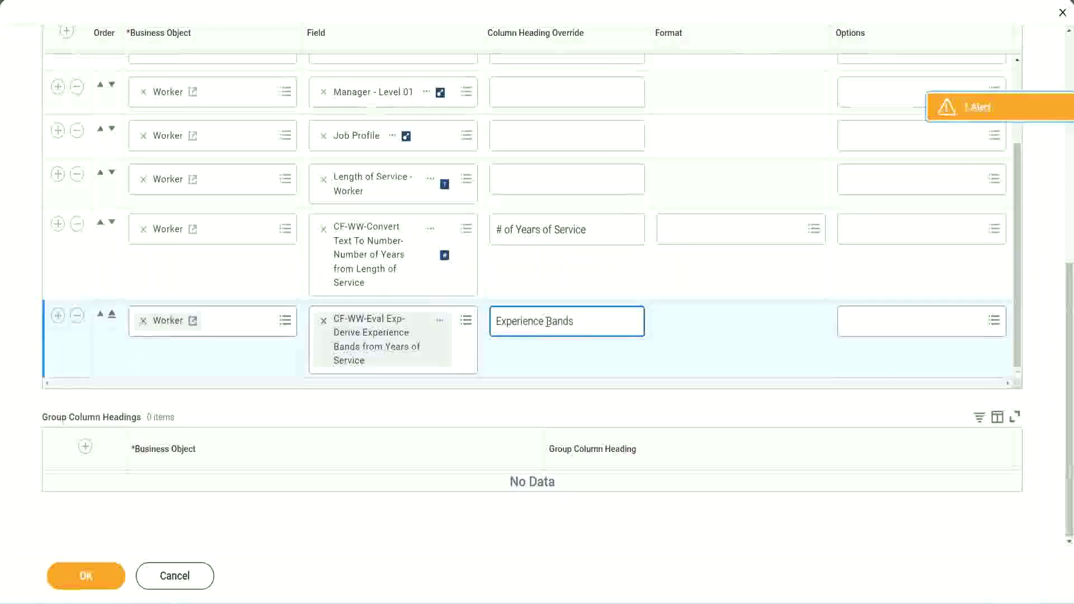
left_click(104, 578)
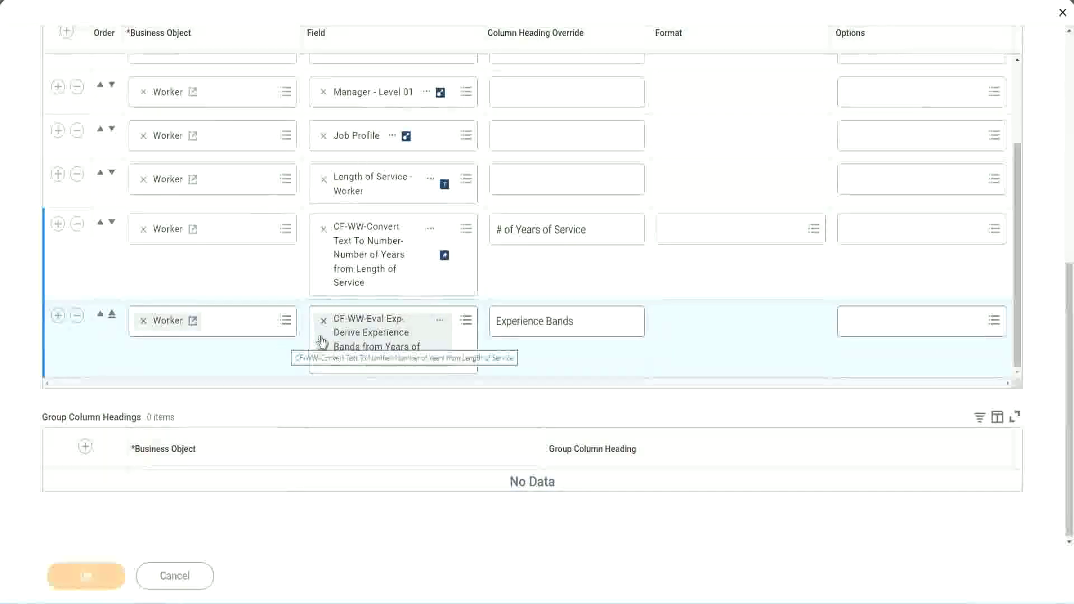
scroll(334, 379, "down", 4)
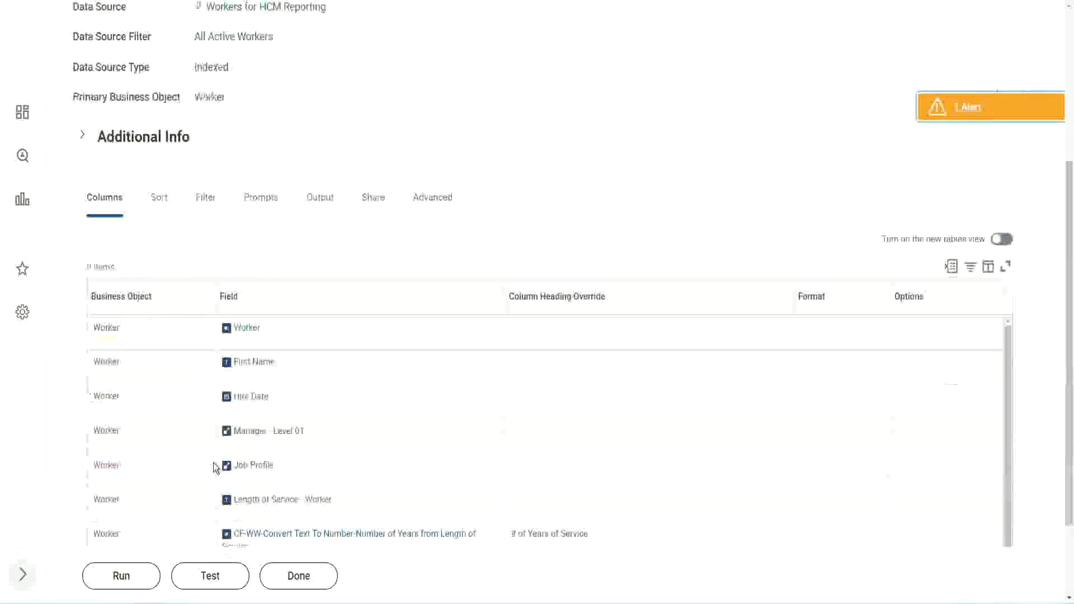
Run WW Employee Details with empty prompts and check the 22-year worker shows Senior.
left_click(125, 576)
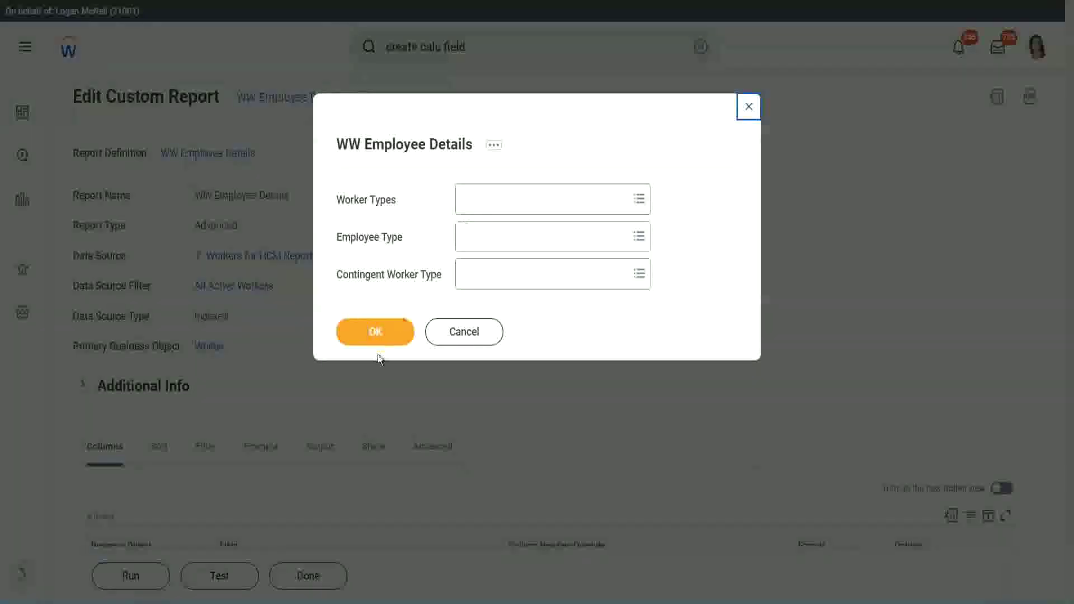
left_click(375, 338)
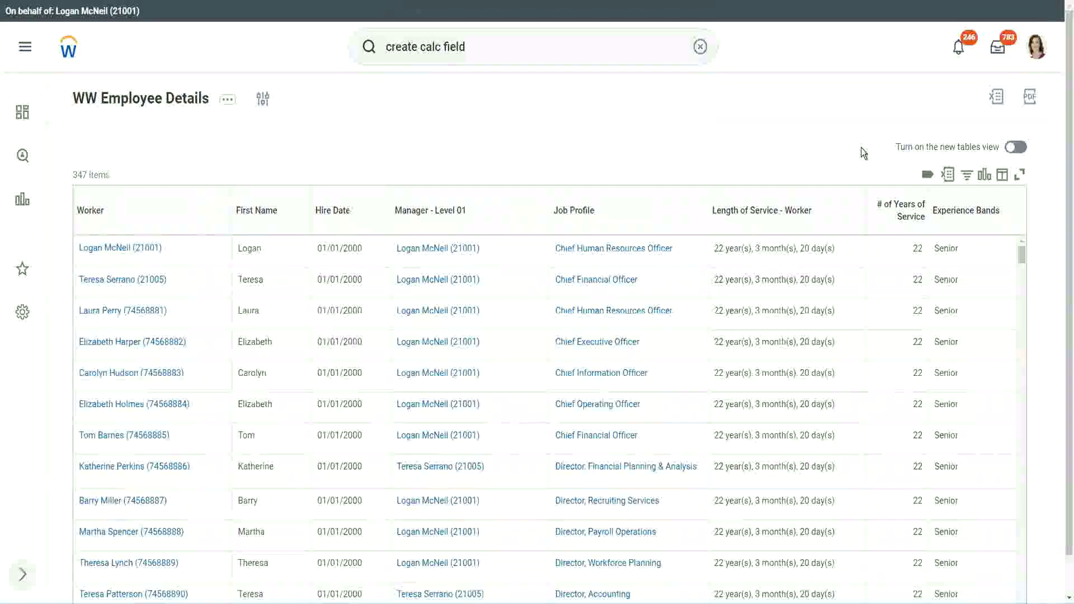
scroll(889, 178, "down", 1)
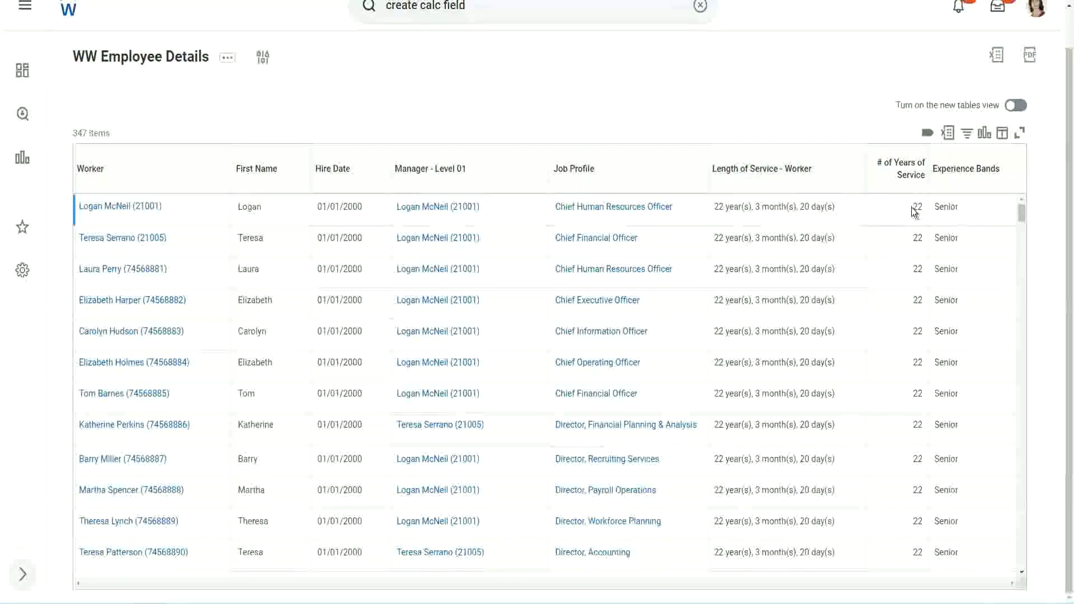
left_click_drag(915, 211, 927, 212)
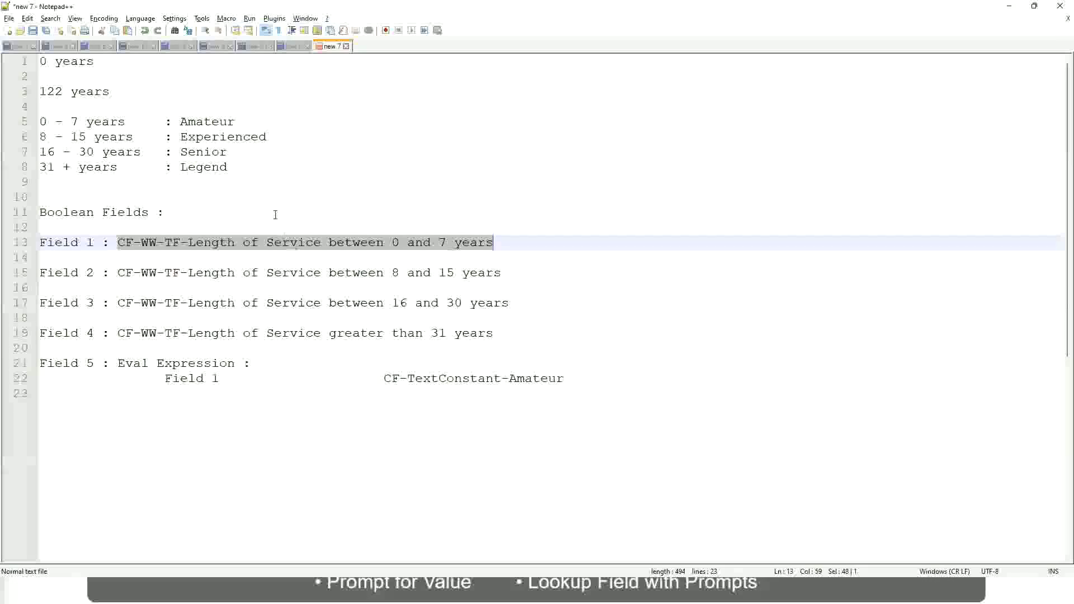
left_click(180, 152)
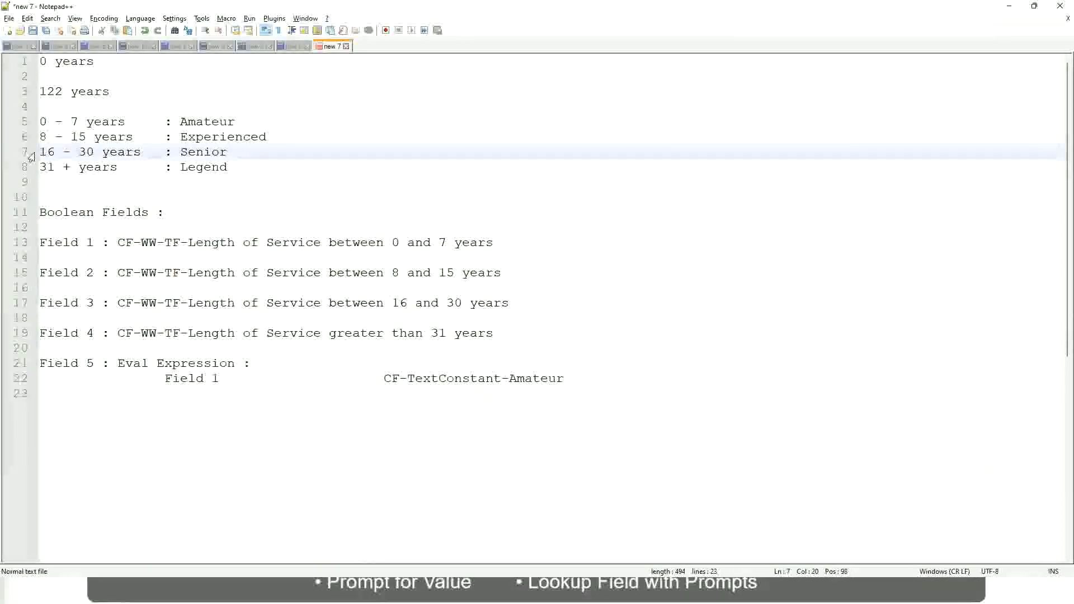
left_click_drag(38, 151, 102, 153)
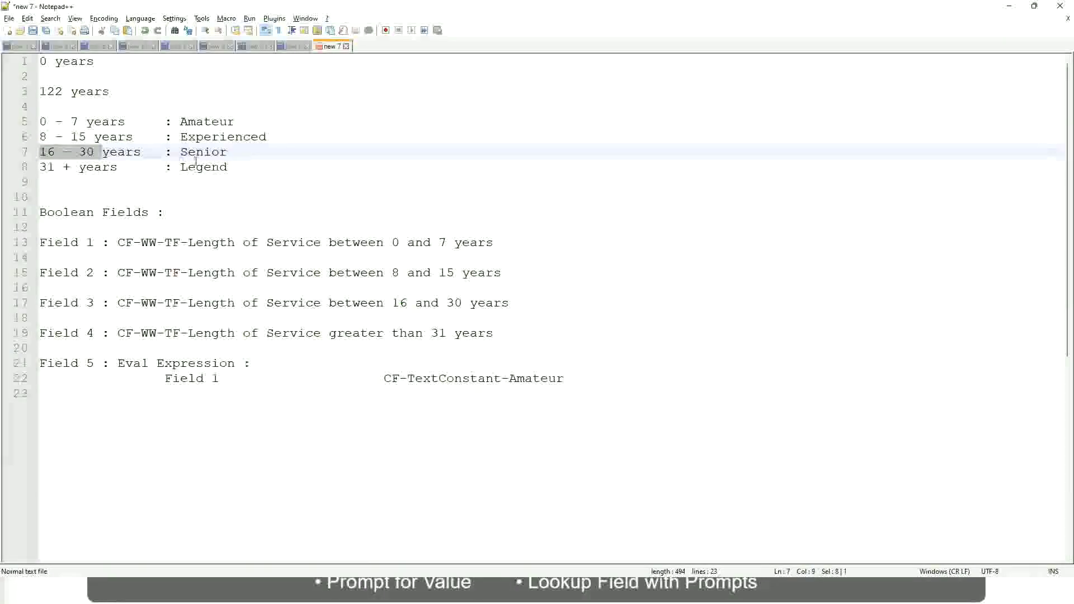
double_click(201, 153)
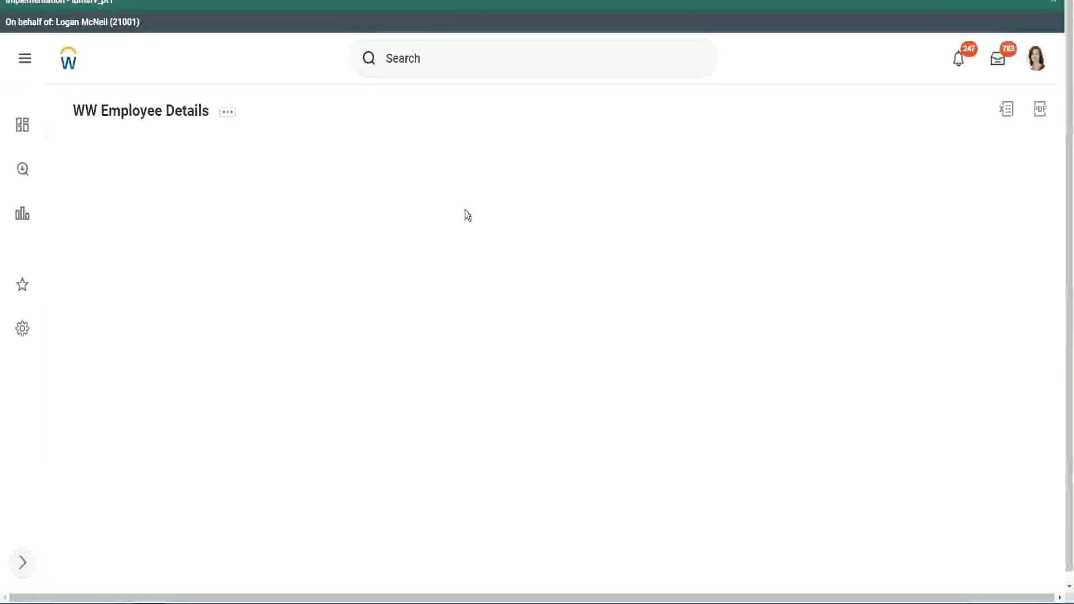
scroll(922, 334, "down", 3)
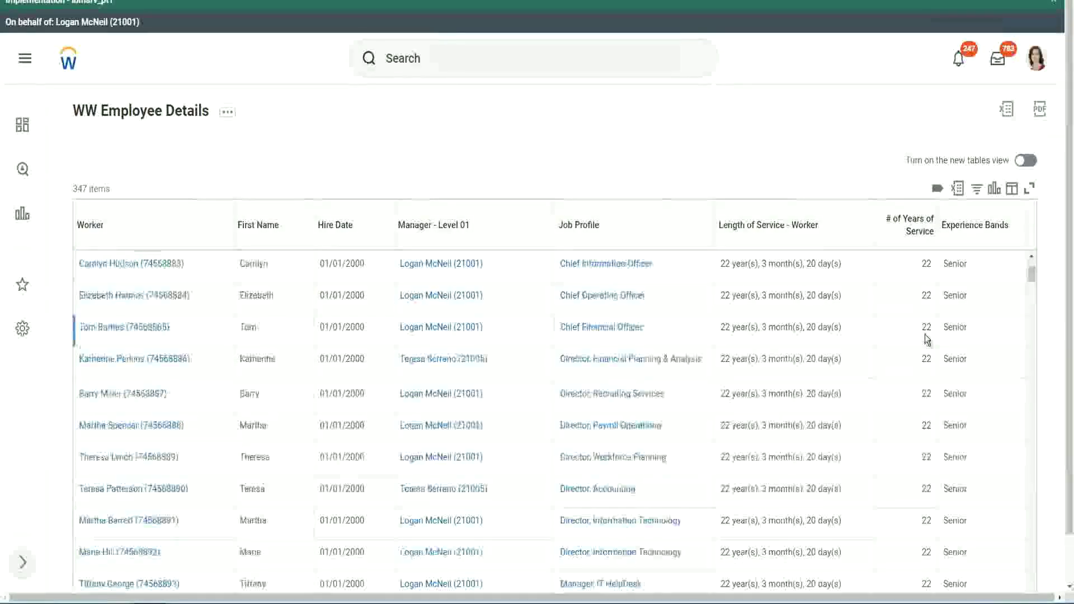
scroll(929, 342, "down", 8)
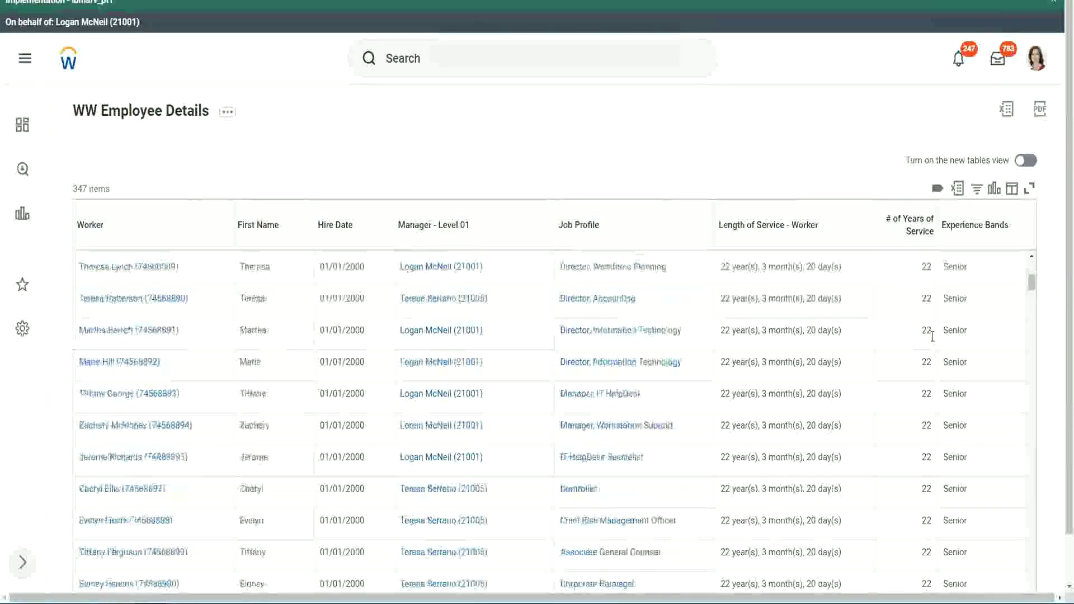
scroll(935, 371, "down", 6)
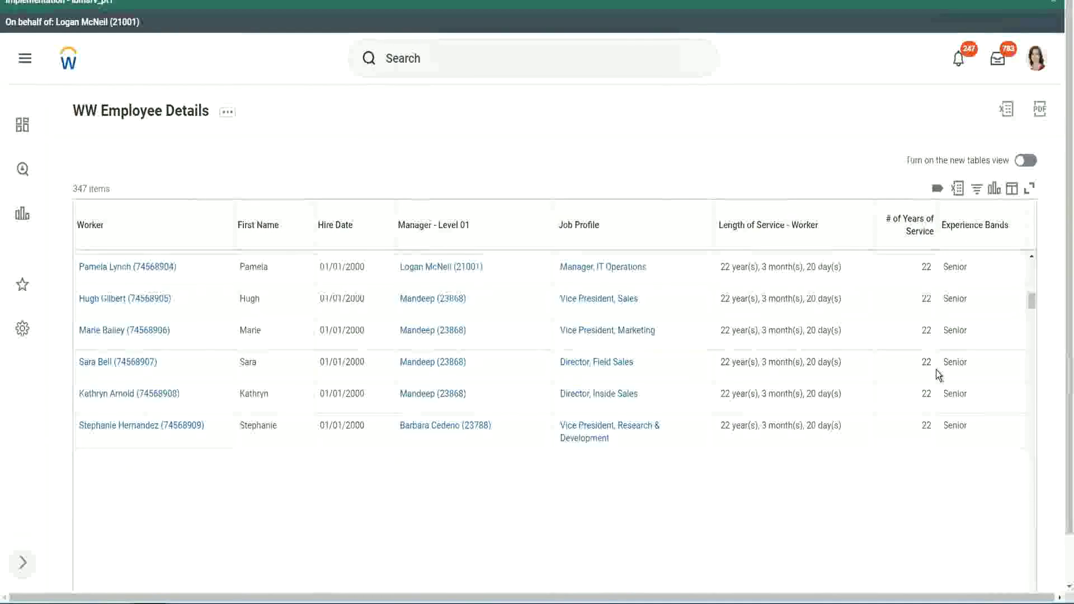
scroll(935, 370, "down", 3)
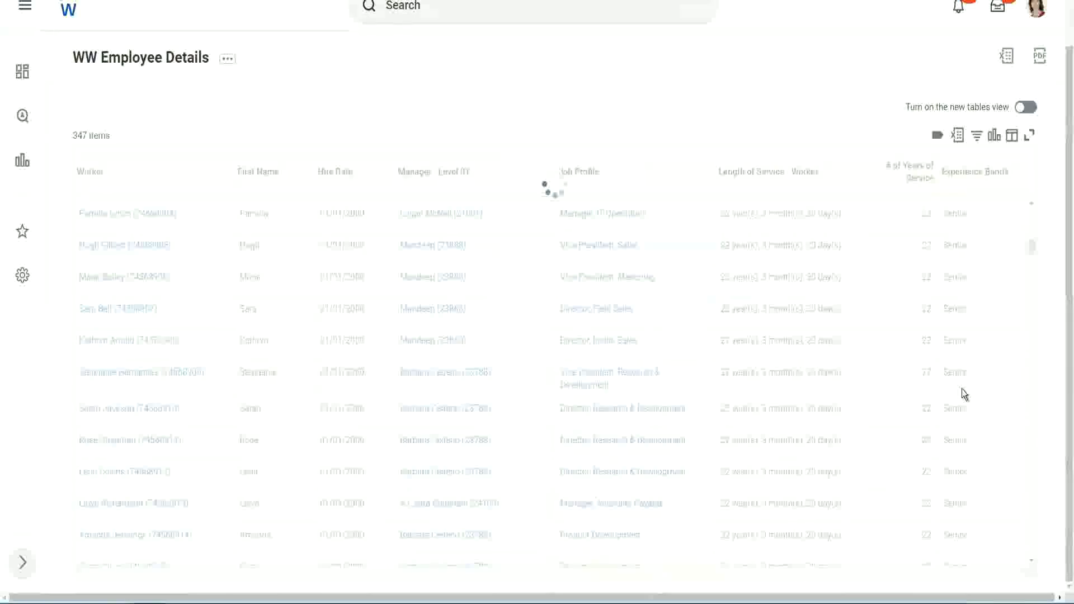
scroll(995, 319, "down", 5)
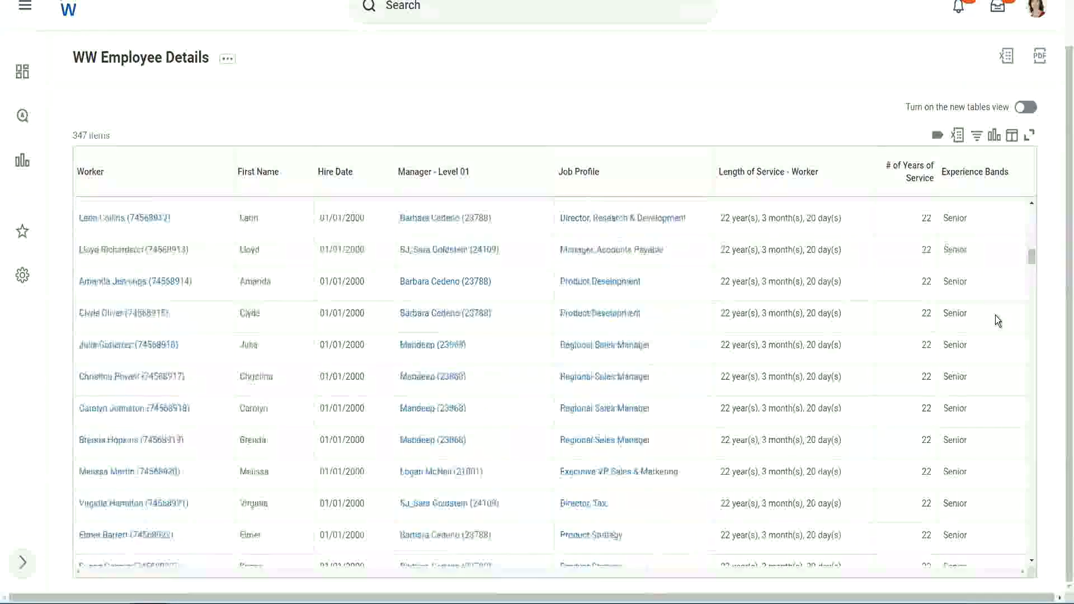
scroll(996, 315, "down", 4)
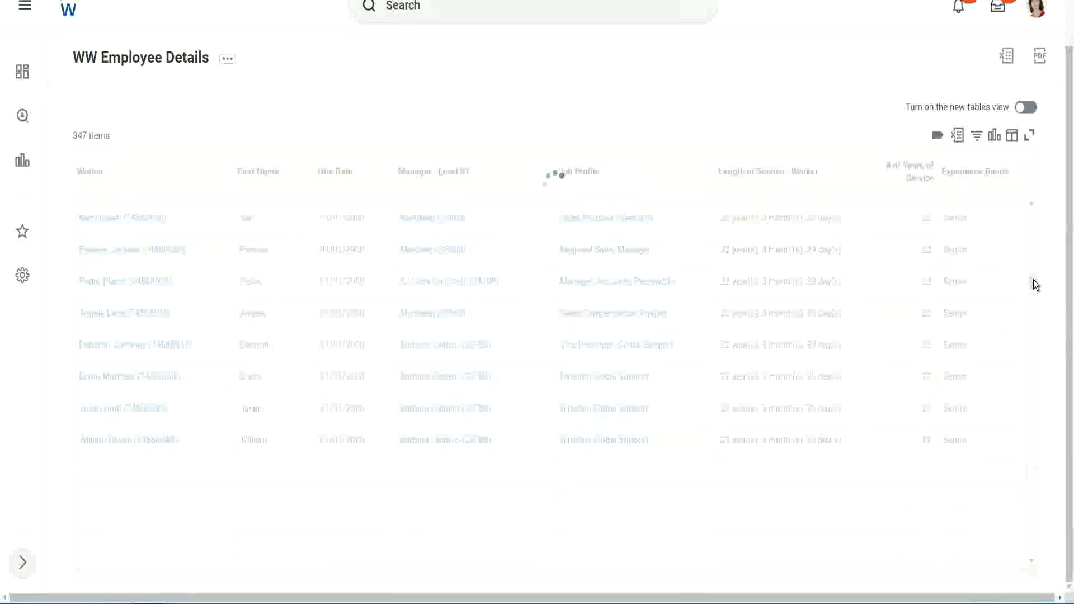
Filter the Experience Bands column to values containing Amateur, giving 0 of 347 items.
left_click(982, 184)
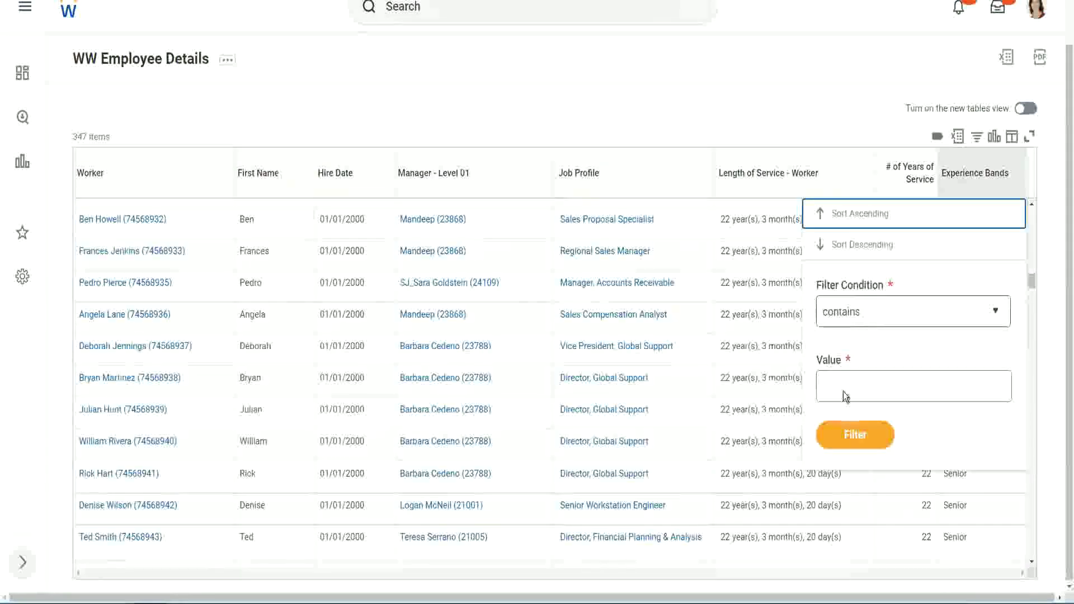
left_click(852, 376)
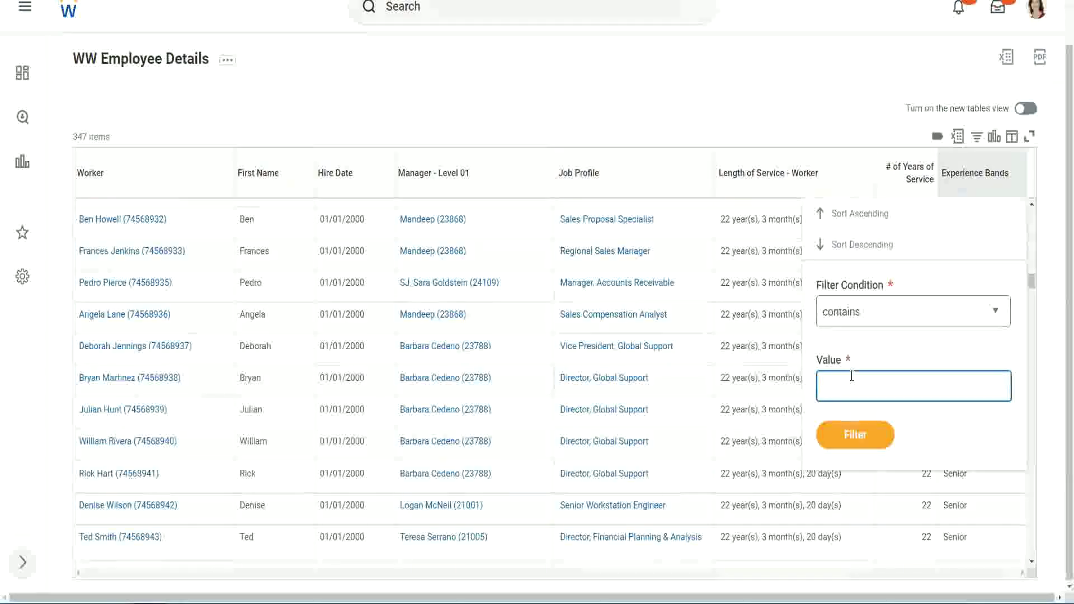
type("Amateur")
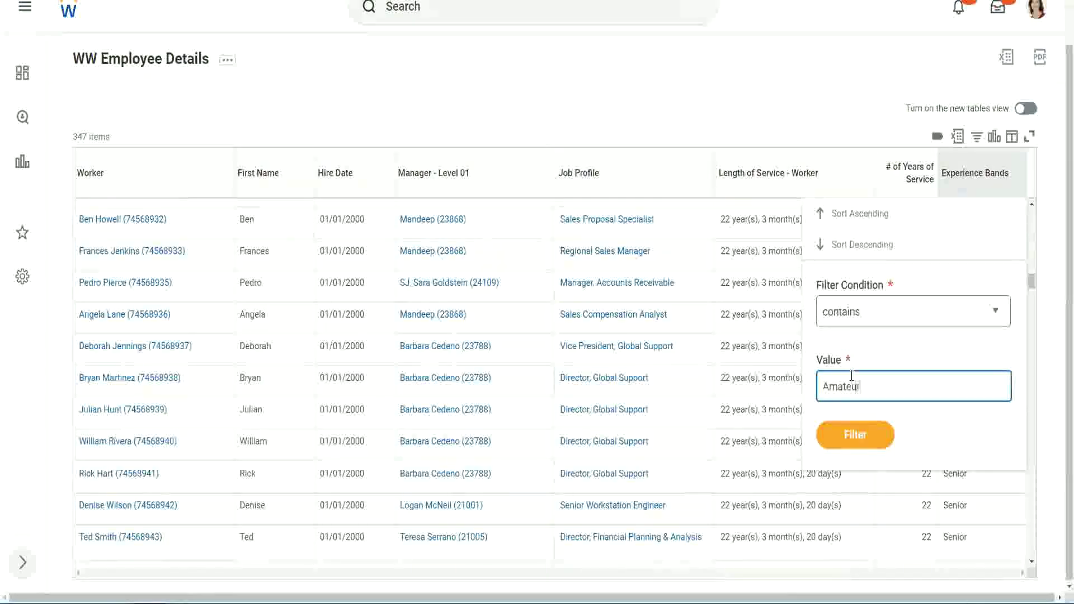
left_click(848, 442)
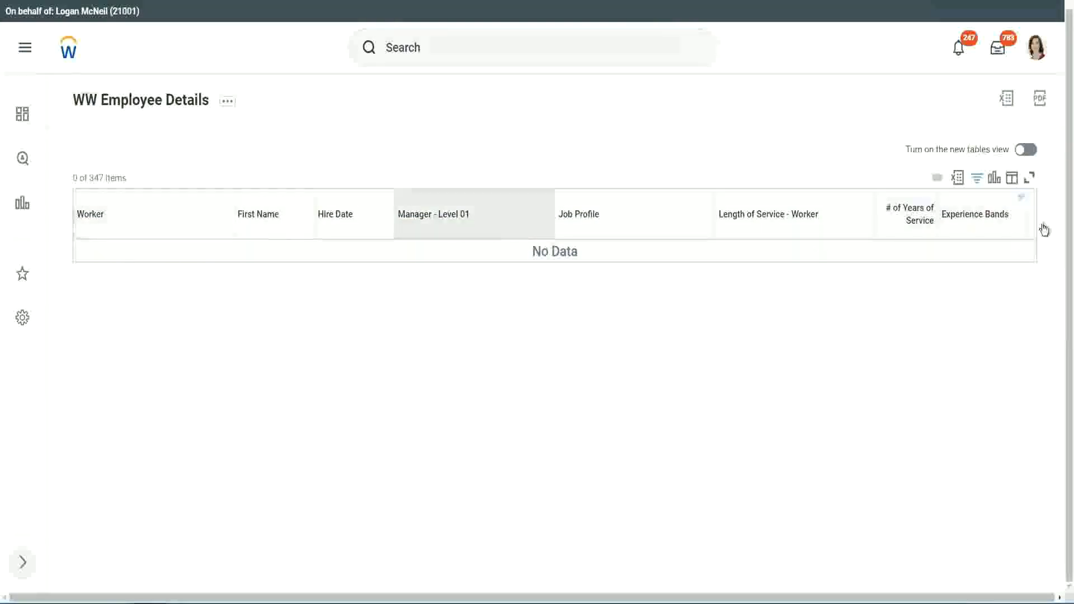
Change the Experience Bands filter value from Amateur to Legend.
left_click(972, 219)
left_click(892, 367)
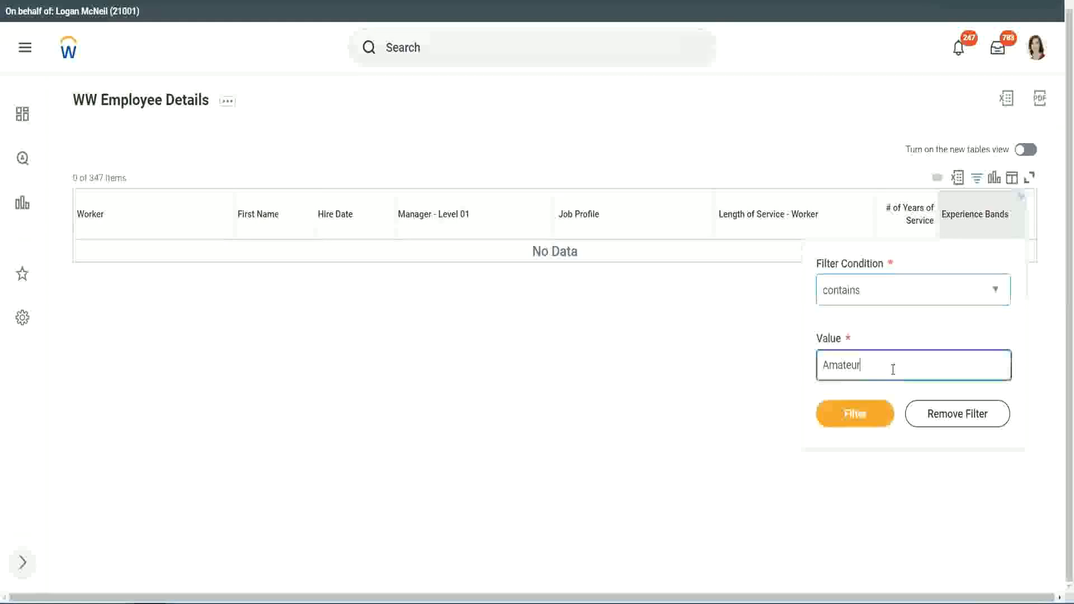
key("ctrl+a")
type("Legend")
key("Return")
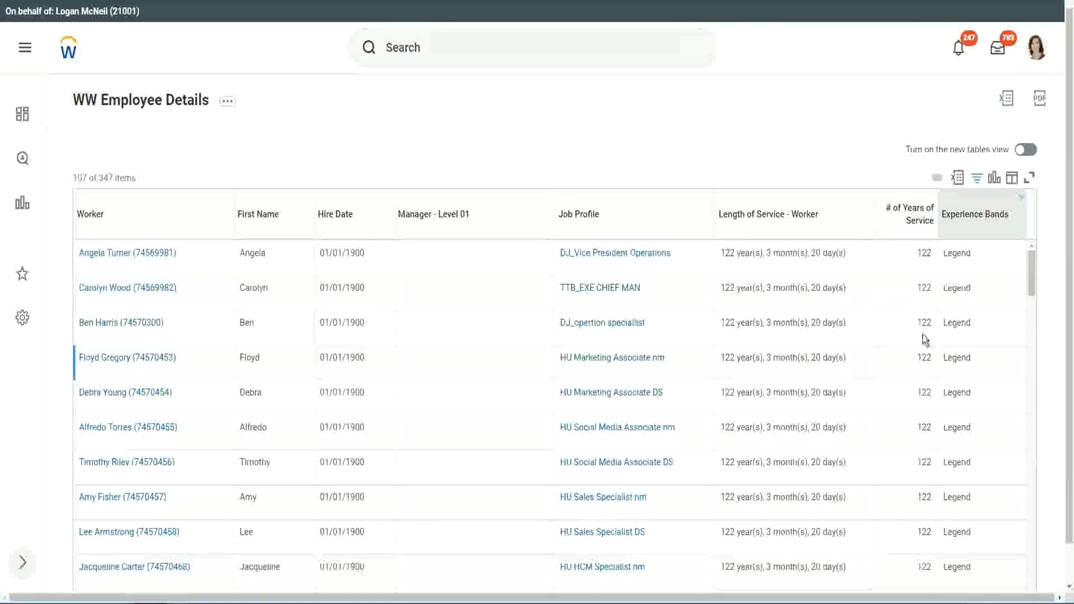
Scroll the 107 Legend rows, checking the 1900 hire year and 102 and 122 years of service.
scroll(922, 334, "down", 15)
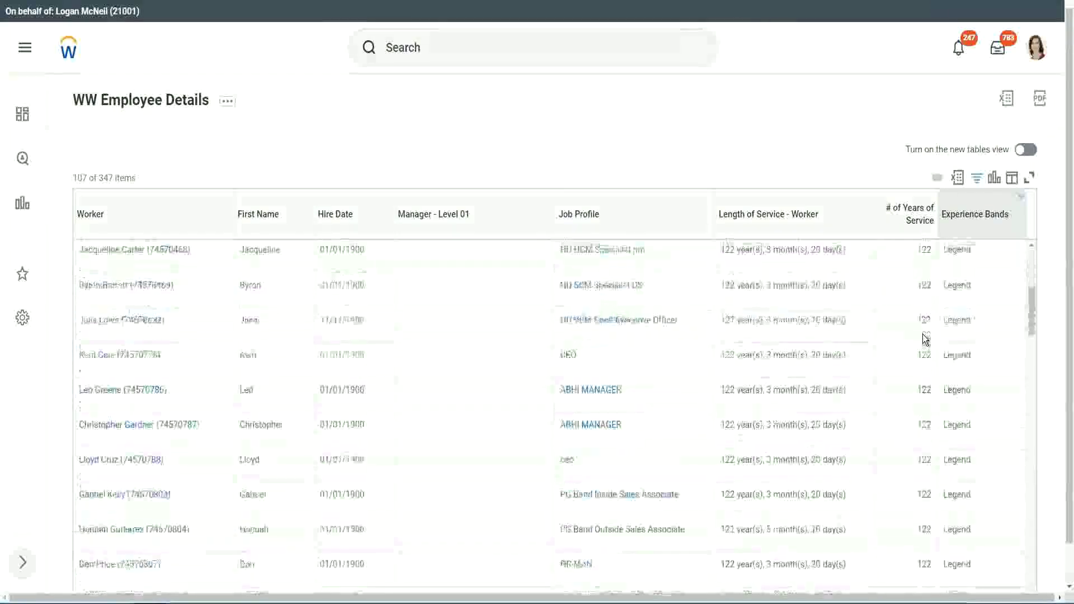
scroll(922, 334, "down", 3)
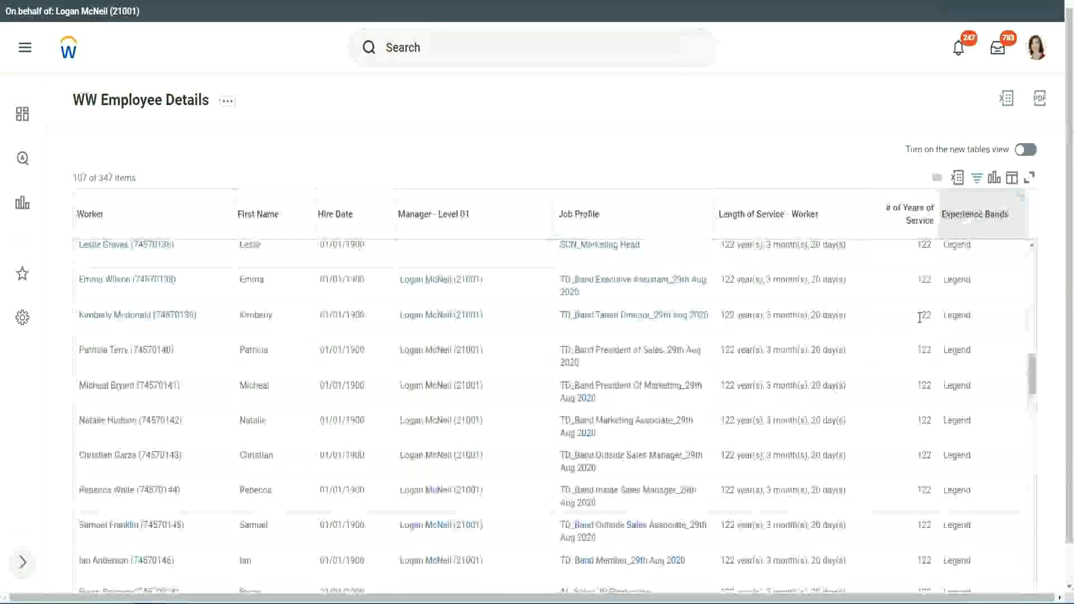
scroll(920, 317, "down", 10)
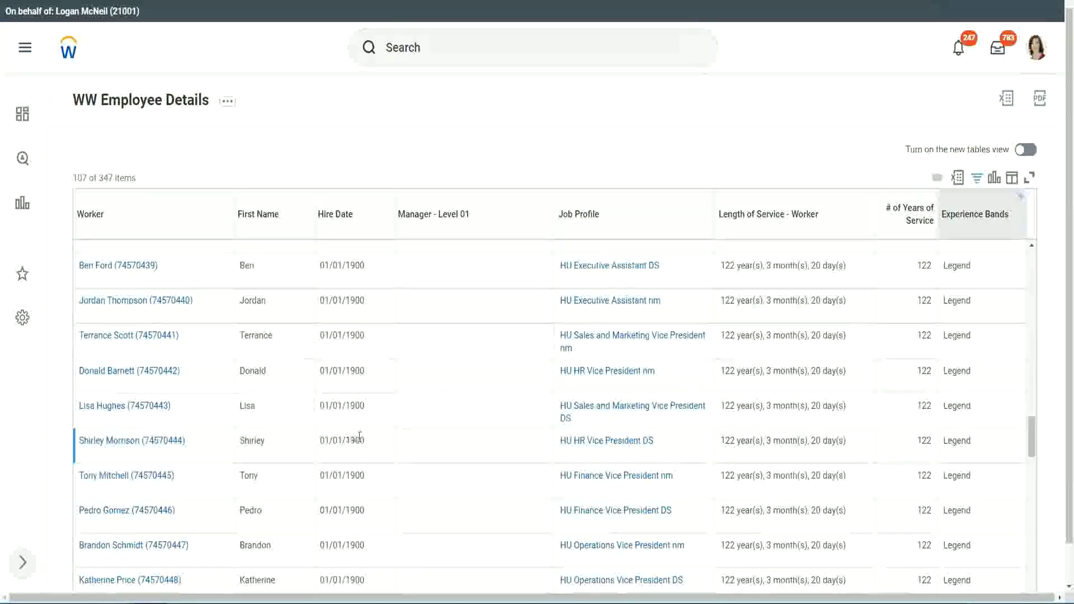
double_click(355, 441)
scroll(914, 421, "down", 5)
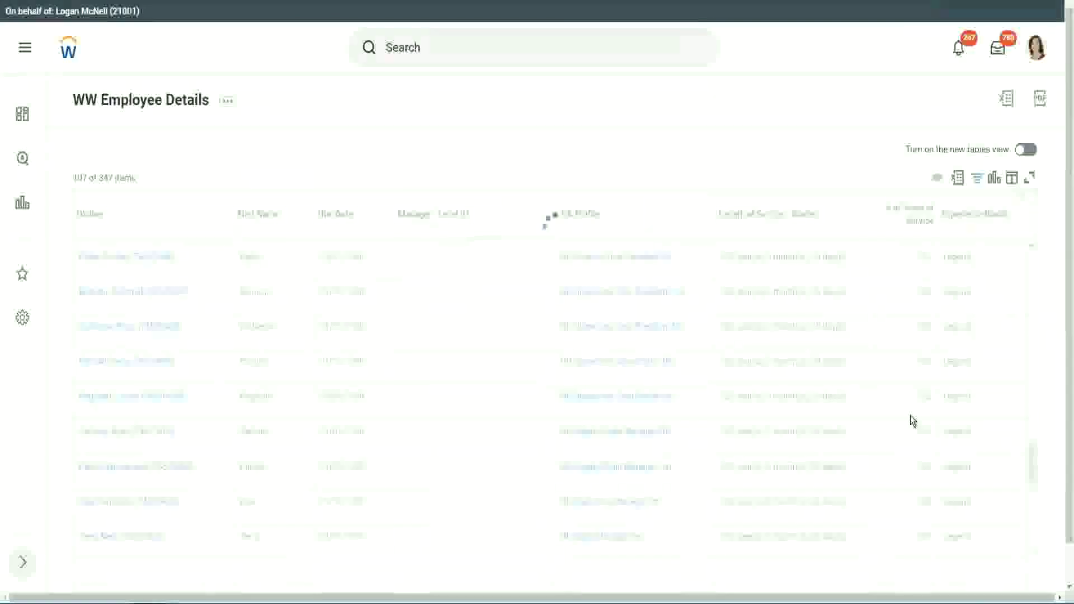
scroll(913, 421, "down", 10)
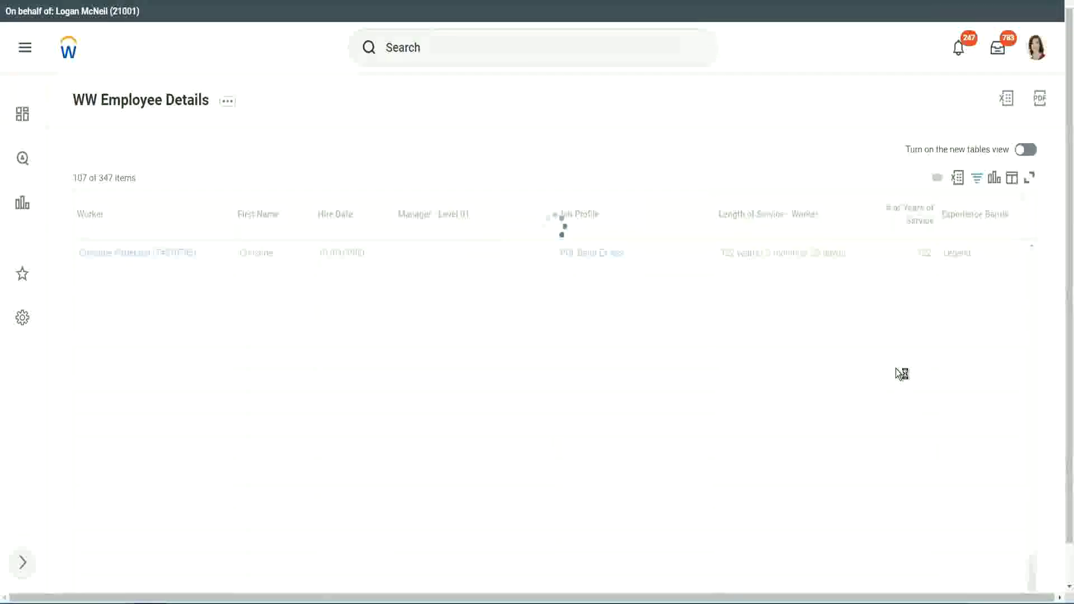
scroll(896, 369, "down", 5)
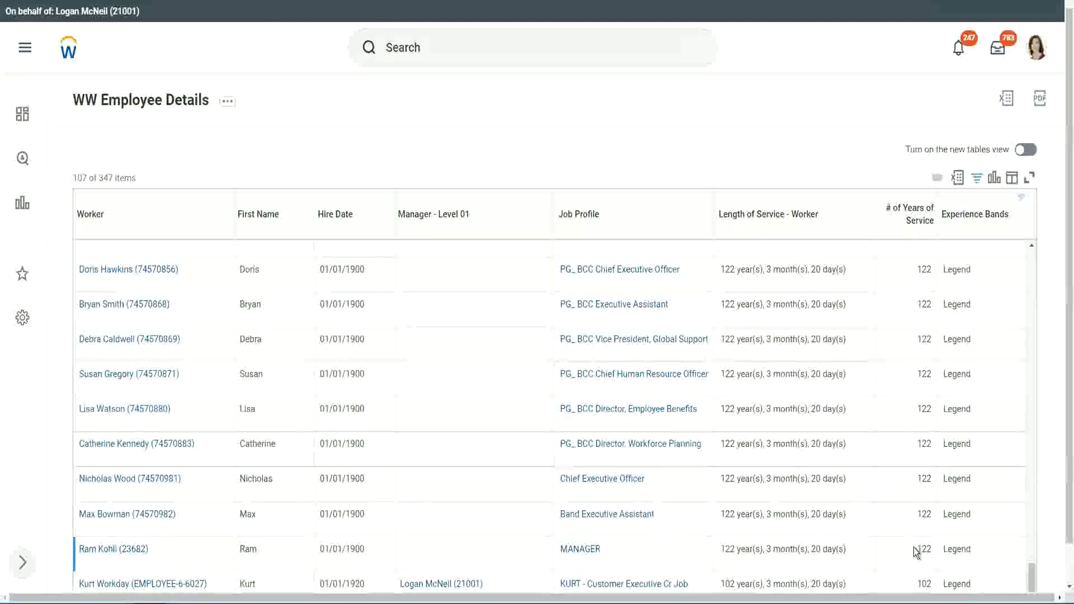
double_click(923, 584)
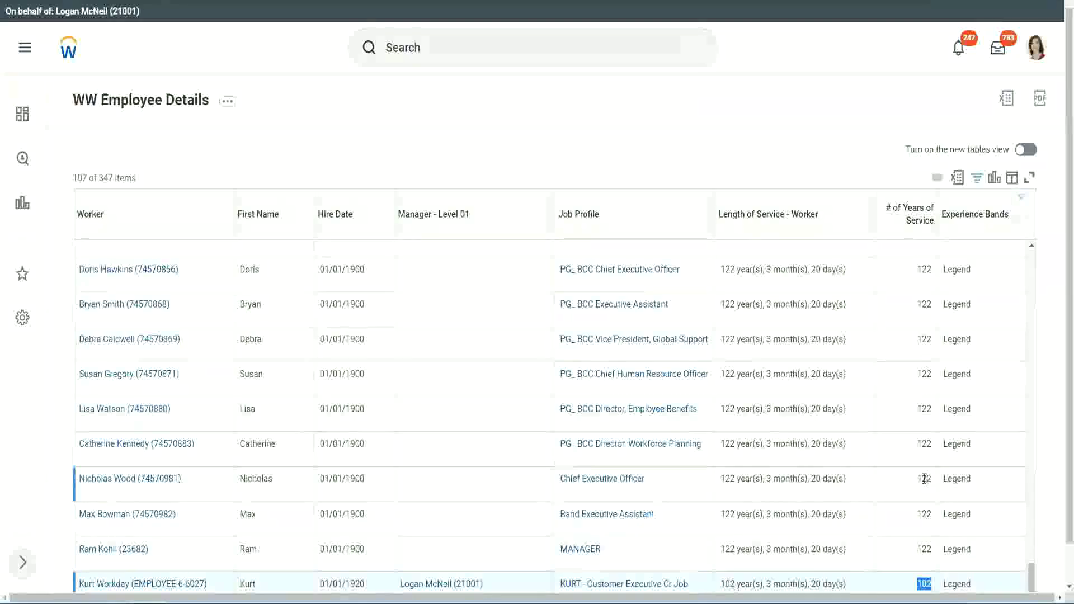
left_click_drag(925, 478, 932, 479)
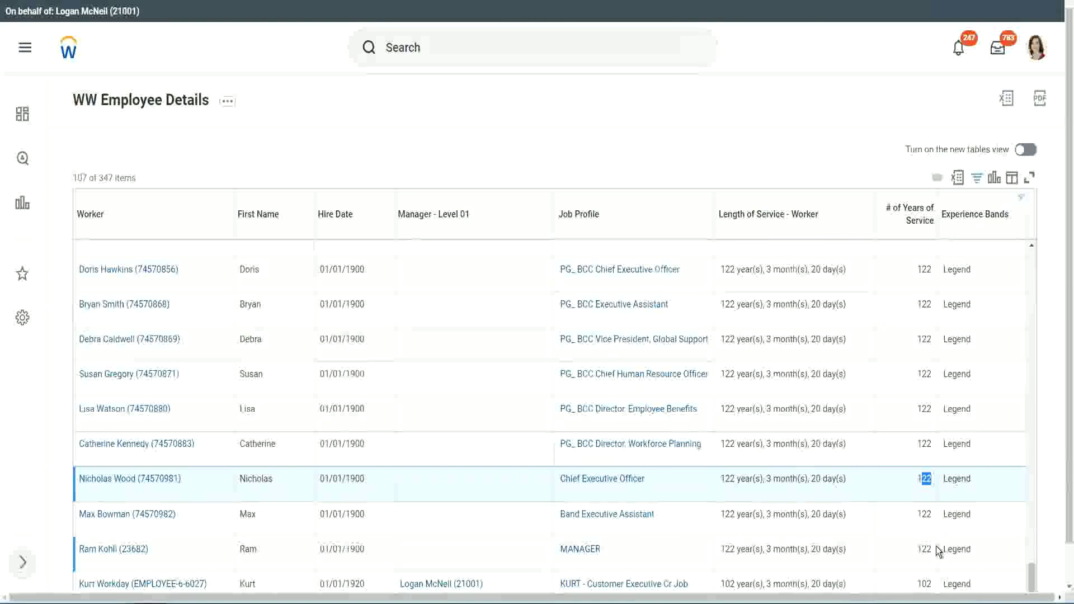
left_click(903, 445)
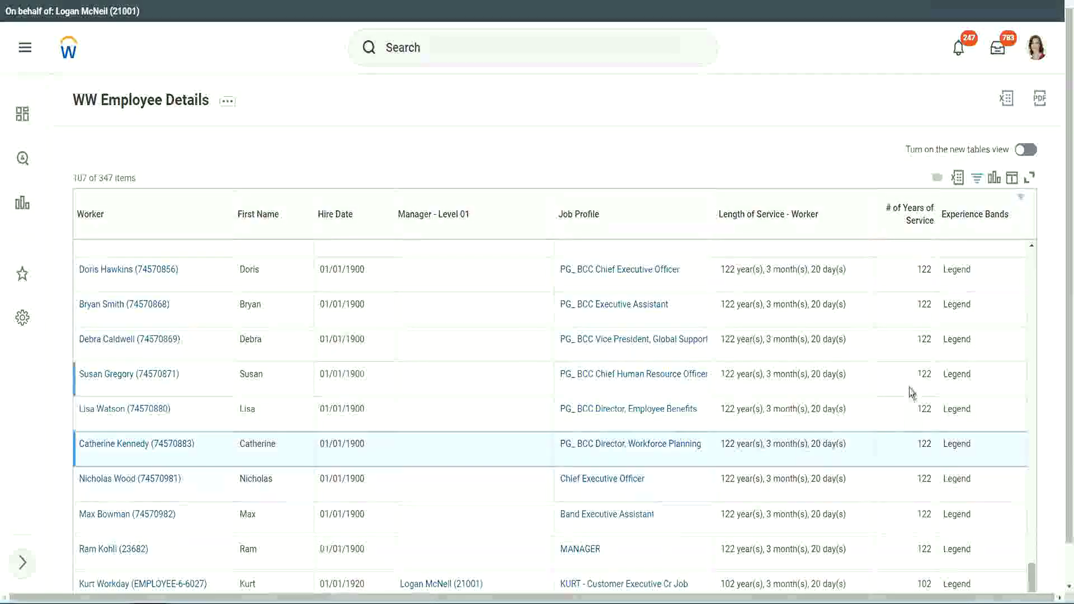
left_click(905, 316)
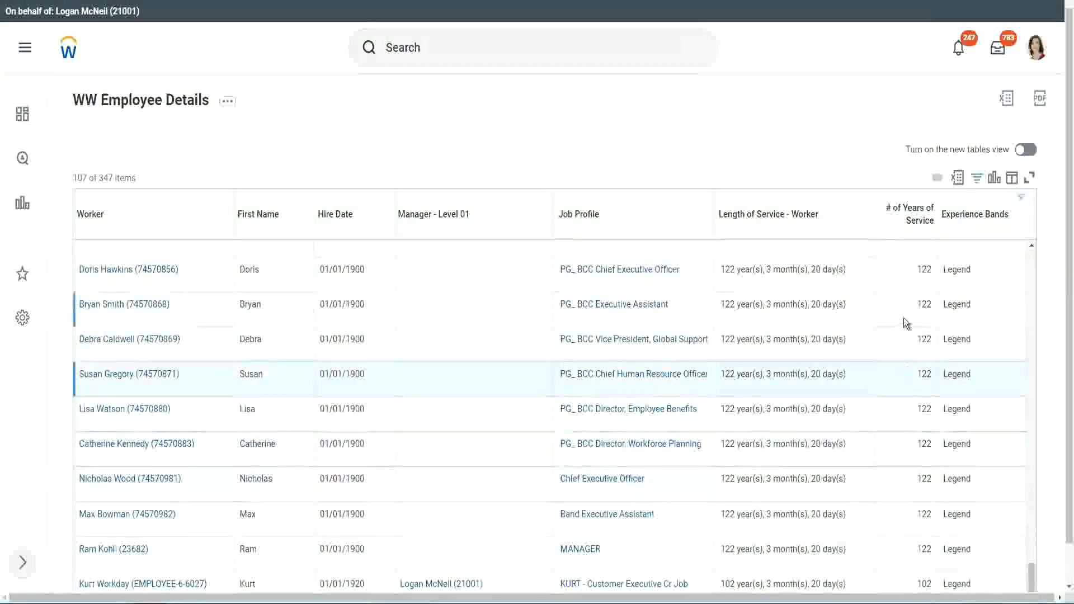
Filter Experience Bands to Experienced, then check the 8 – 15 years rule in Notepad++.
left_click(982, 220)
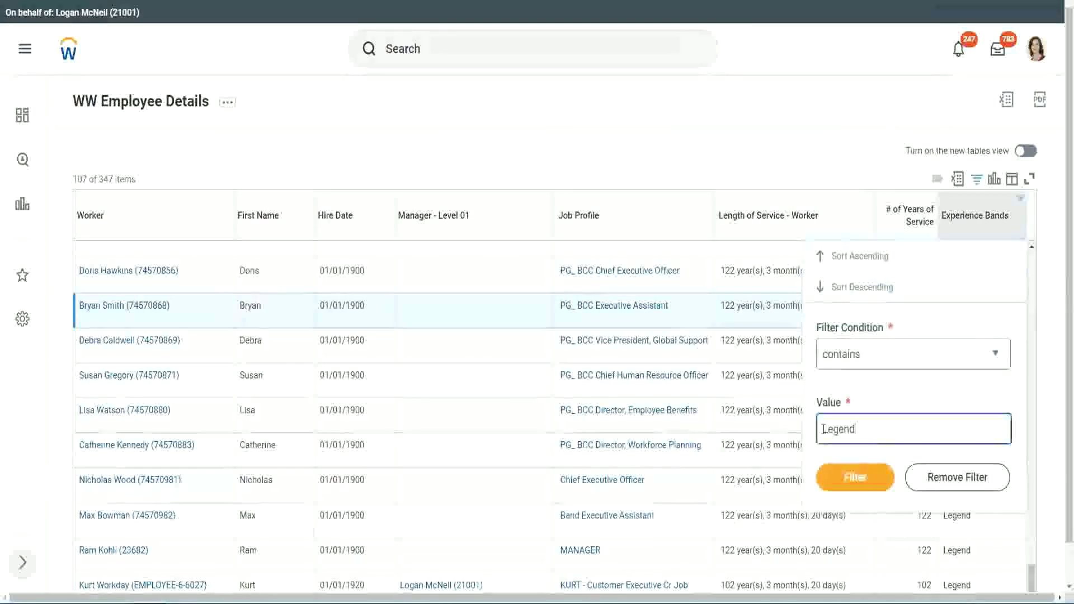
double_click(824, 429)
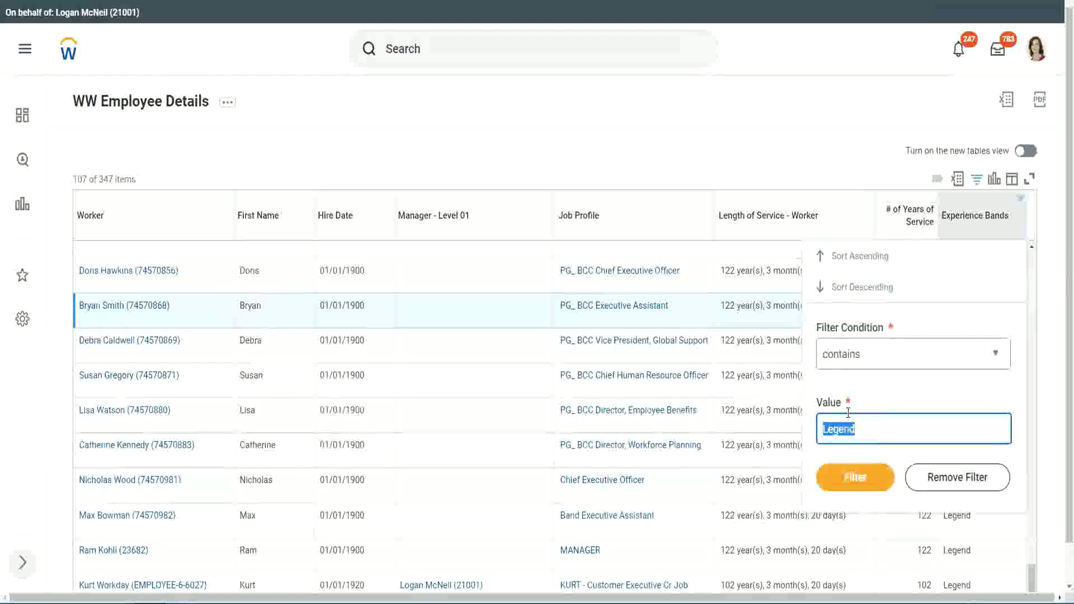
type("Expe")
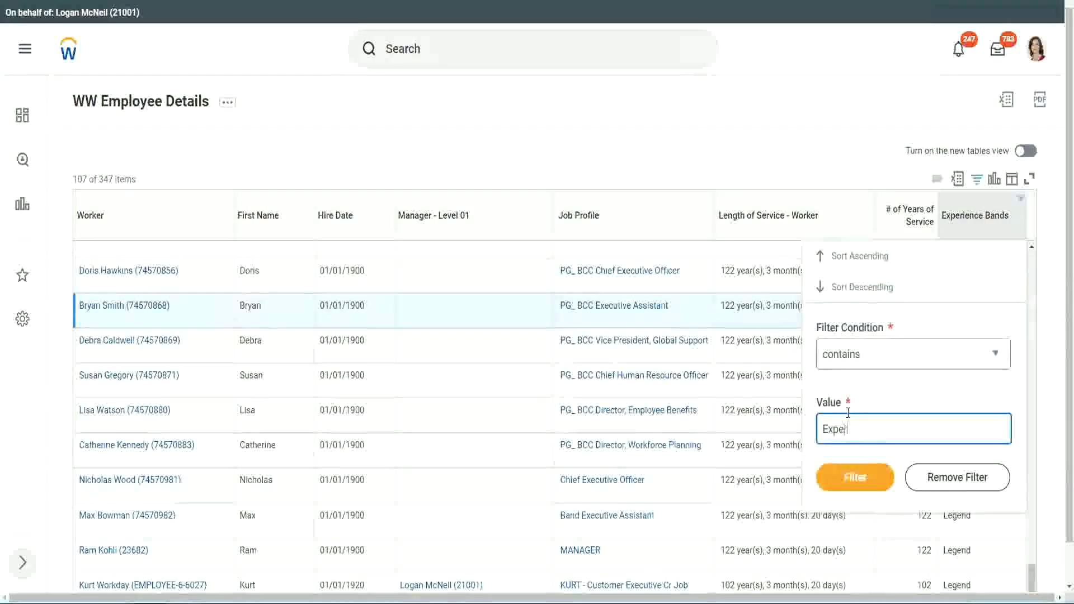
type("rienced")
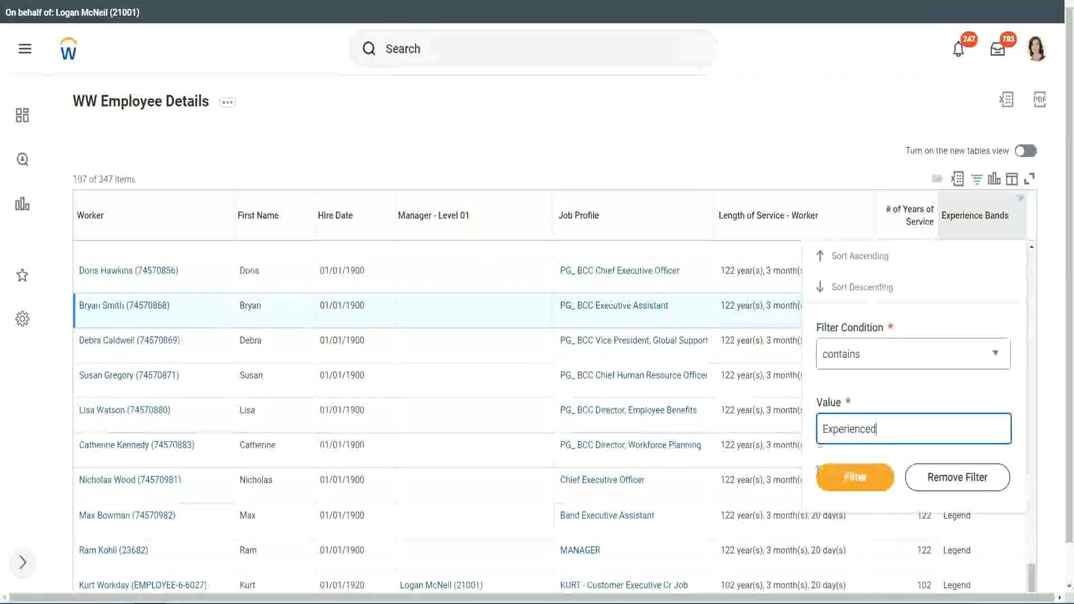
left_click(861, 479)
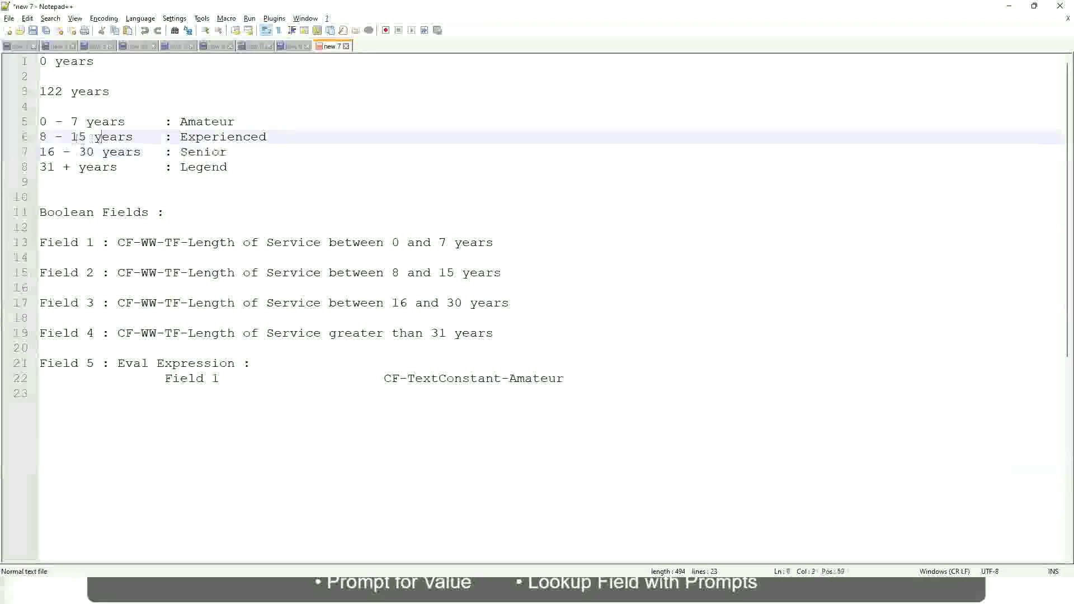
left_click(124, 137)
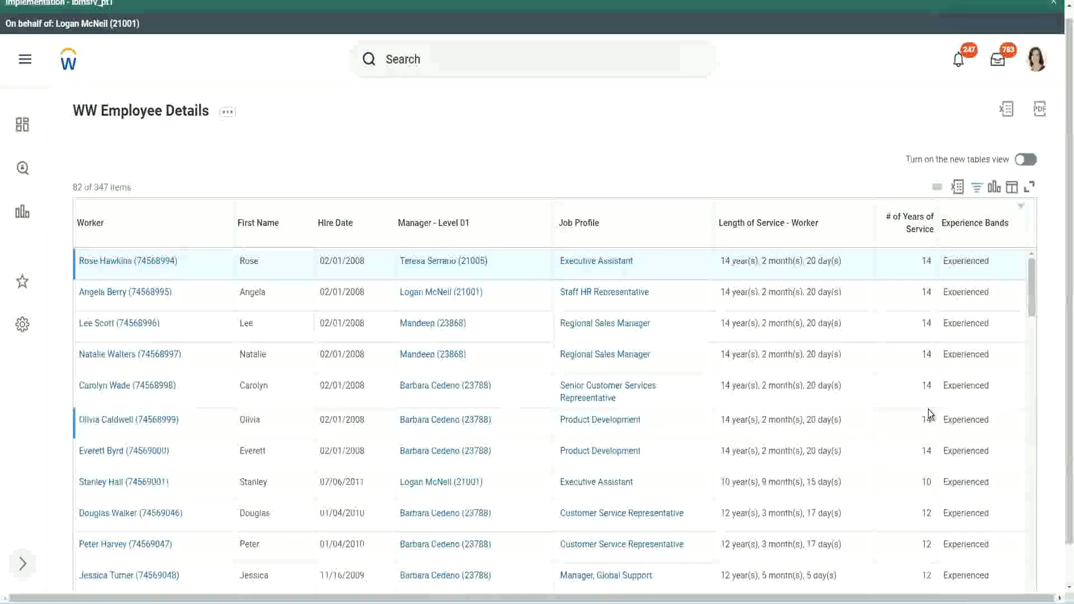
Scroll the 82 Experienced workers, confirming their years of service fall between 10 and 12.
scroll(929, 413, "down", 5)
left_click_drag(921, 294, 943, 304)
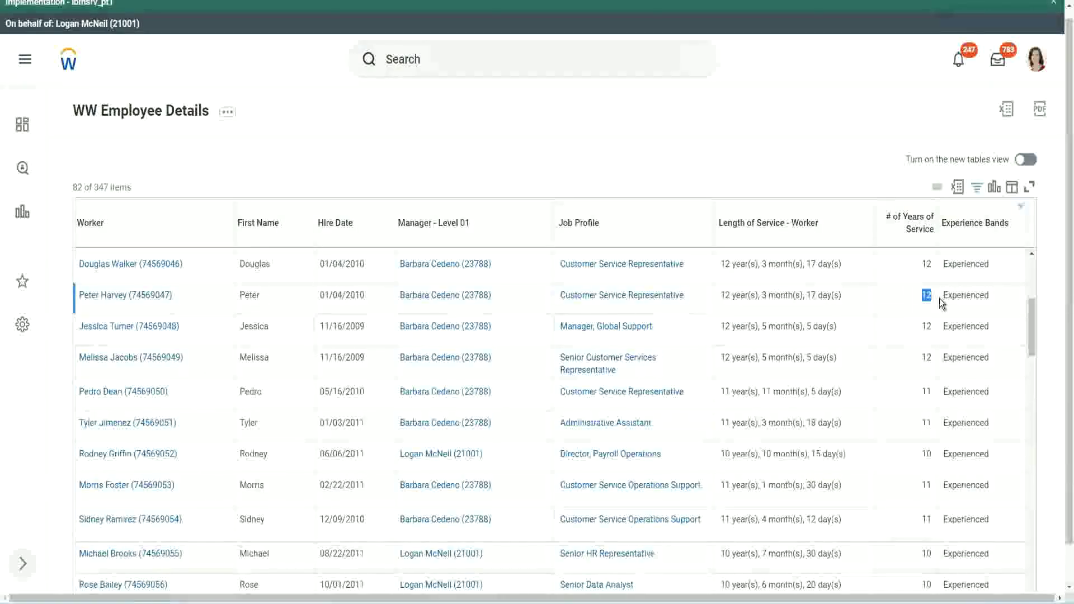
double_click(959, 295)
scroll(926, 420, "down", 3)
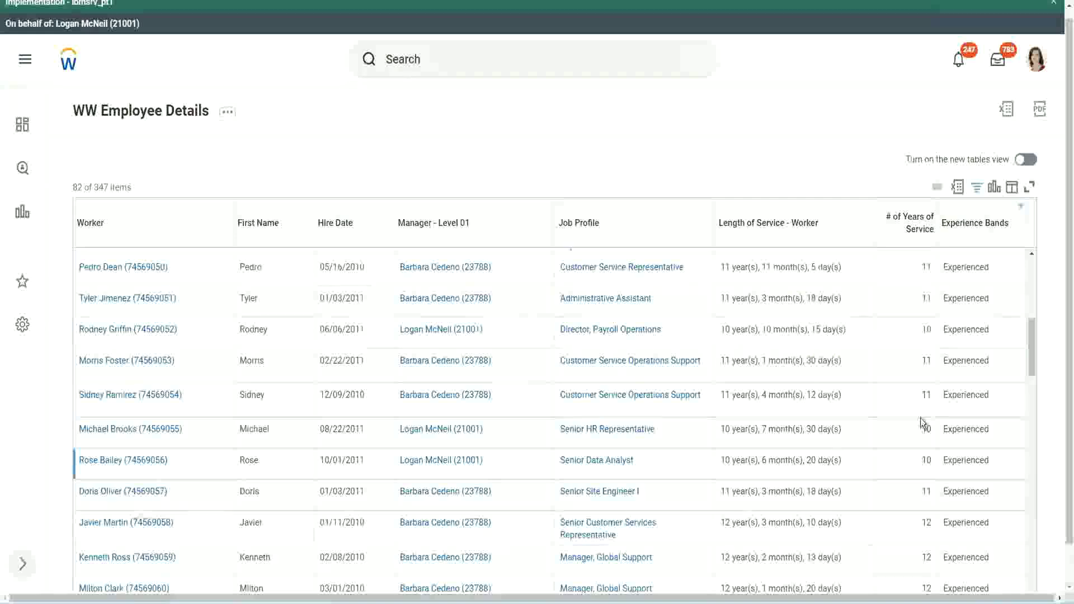
left_click(926, 399)
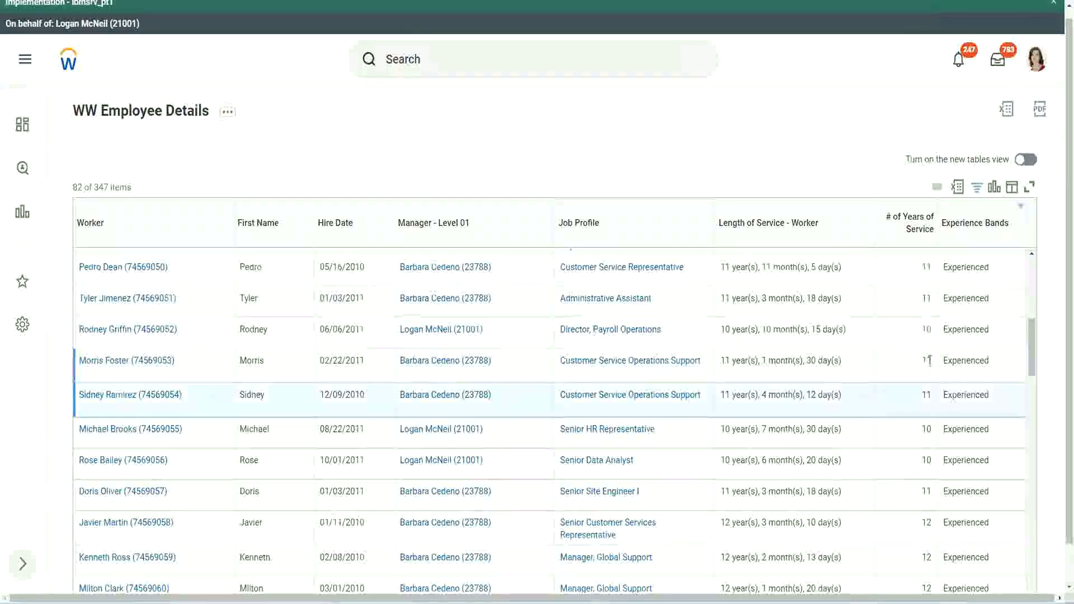
left_click(977, 360)
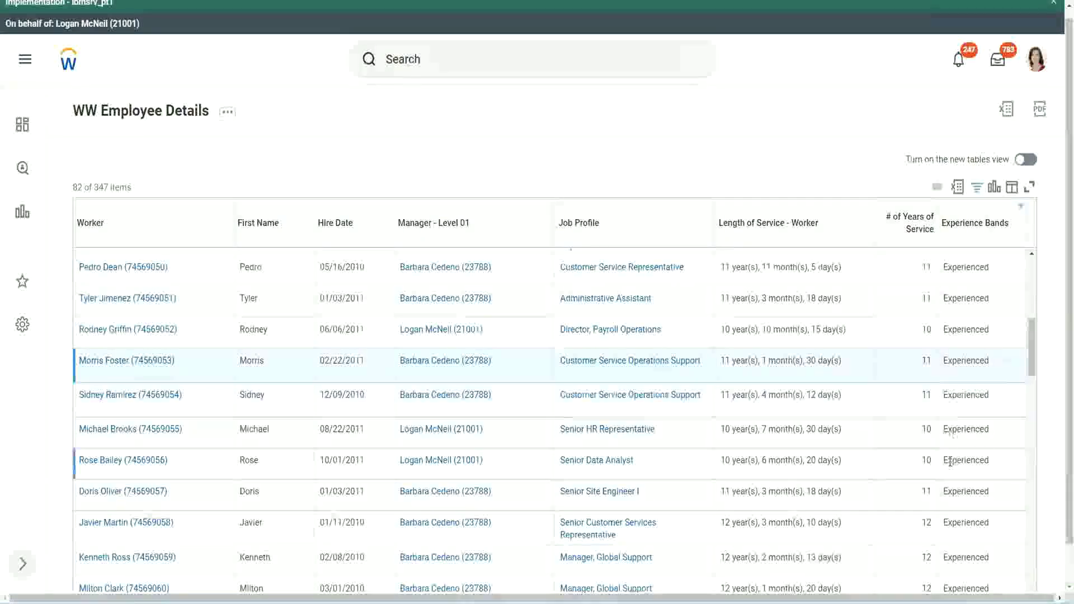
scroll(951, 461, "down", 5)
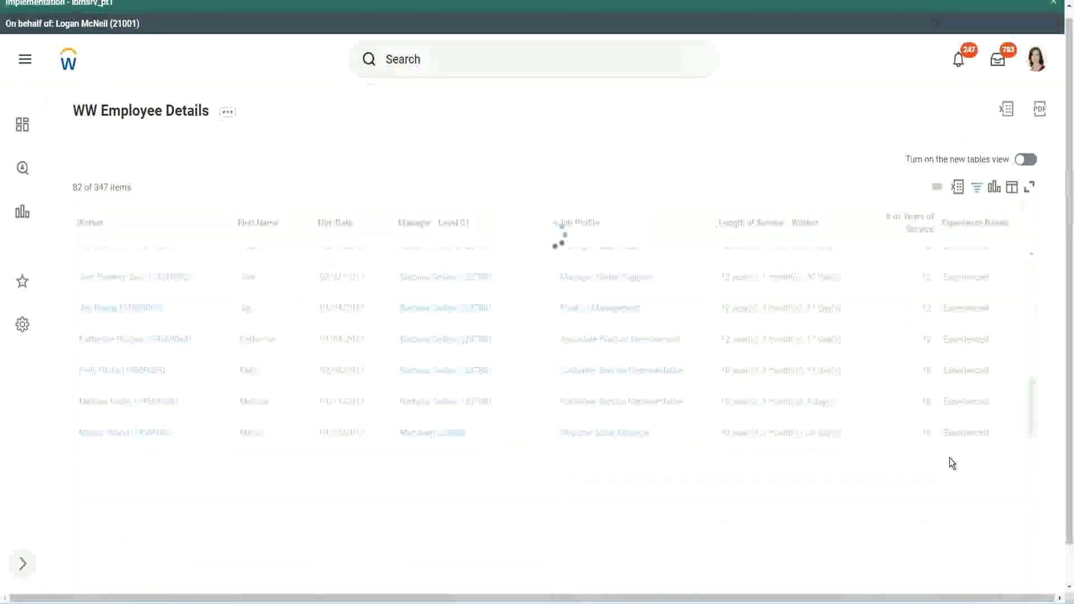